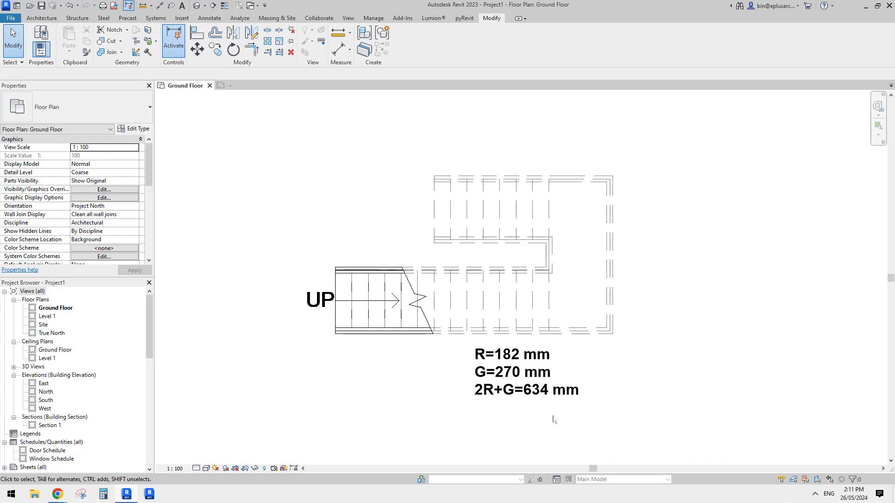
middle_click_drag(553, 419, 546, 422)
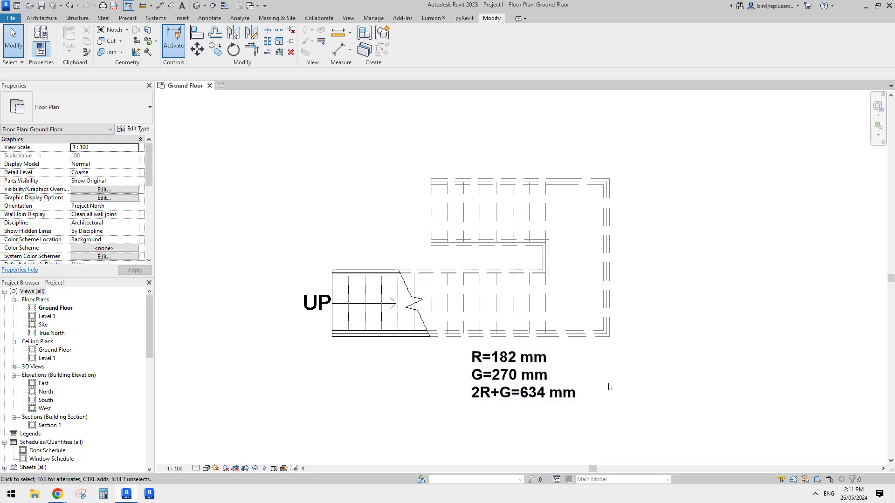
scroll(606, 382, "up", 2)
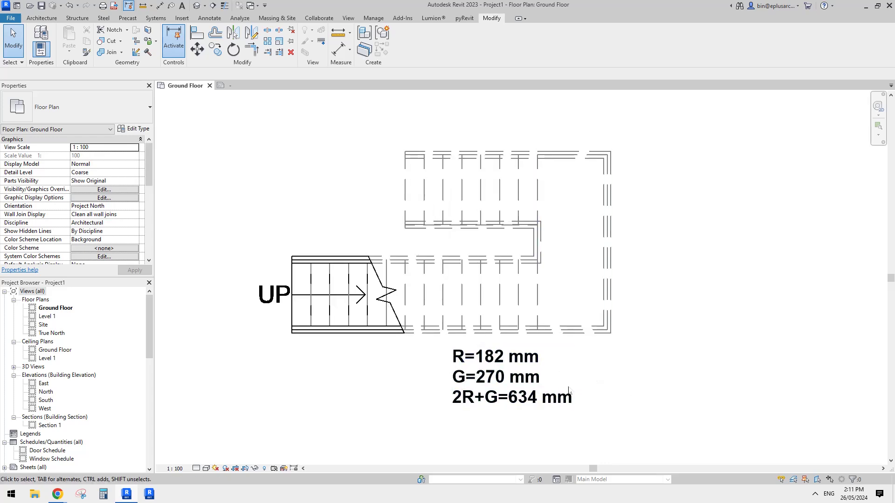
mouse_move(558, 395)
middle_mouse_down()
mouse_move(609, 392)
mouse_move(563, 392)
middle_mouse_up()
left_click(538, 389)
left_click(241, 425)
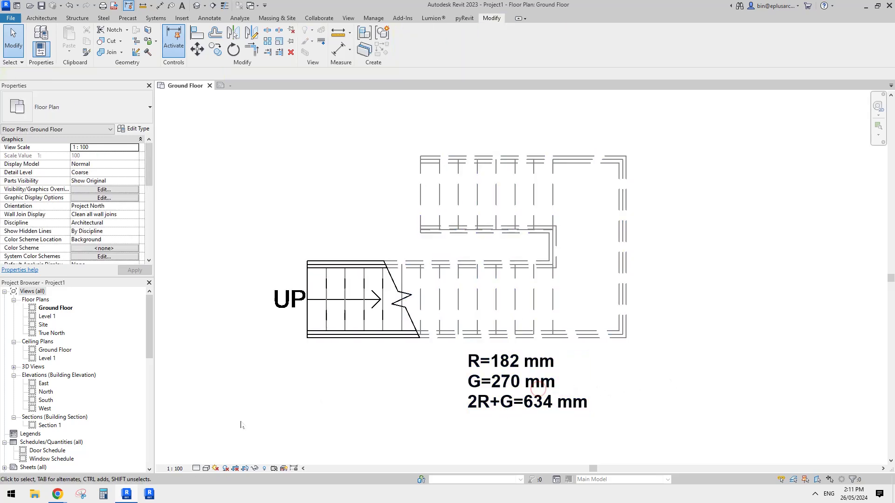
middle_click_drag(321, 362, 321, 363)
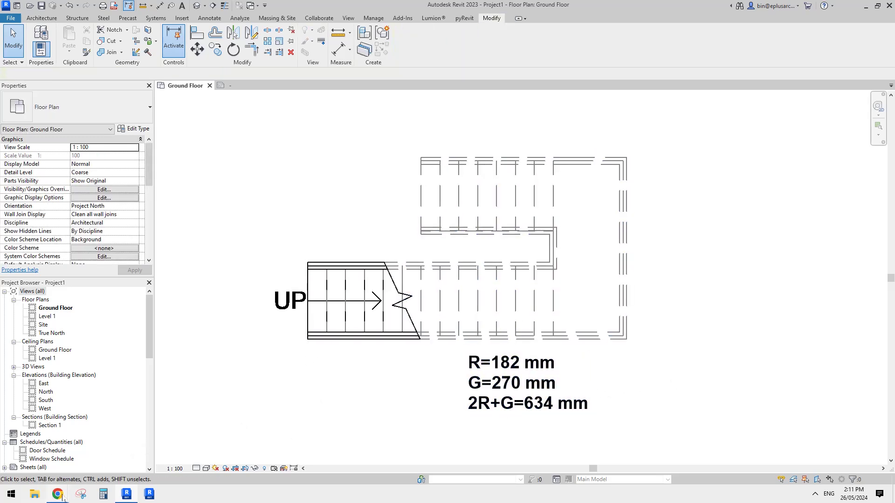
Switch to Chrome and review the Part 11.2 stairway construction clauses and the riser, going and slope limits in Table 11.2.2a
mouse_move(61, 495)
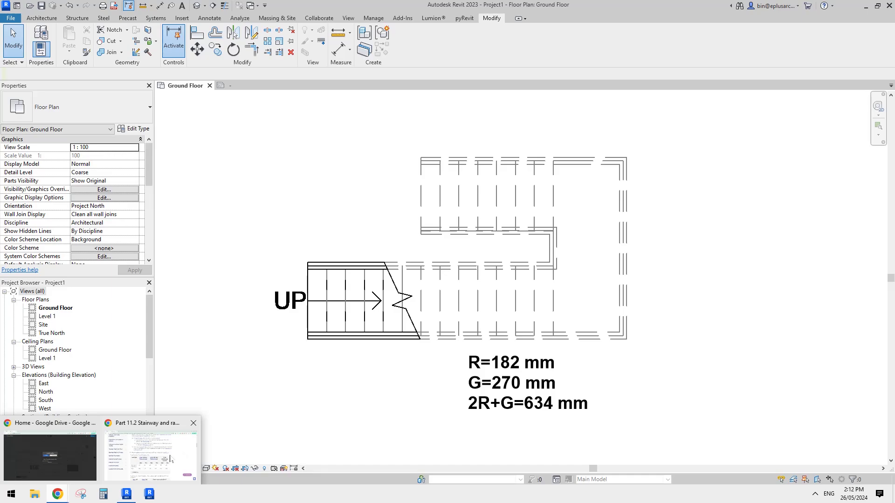
left_click(158, 445)
mouse_move(465, 205)
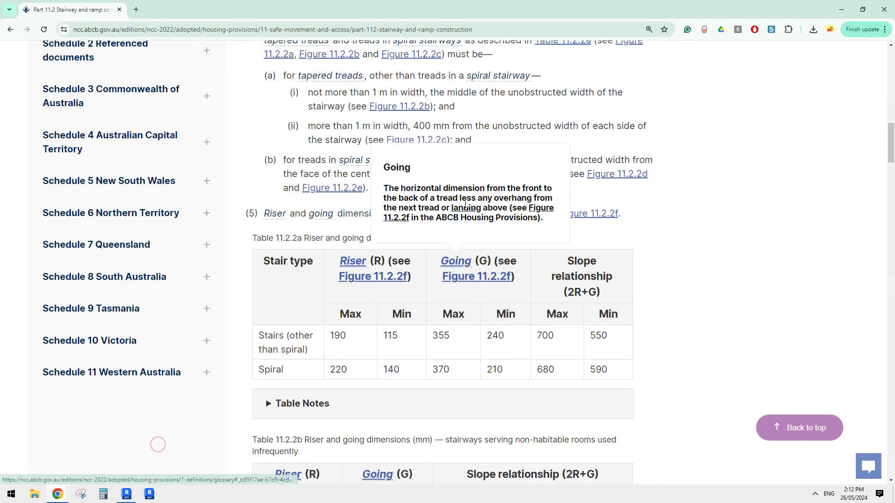
scroll(268, 286, "up", 20)
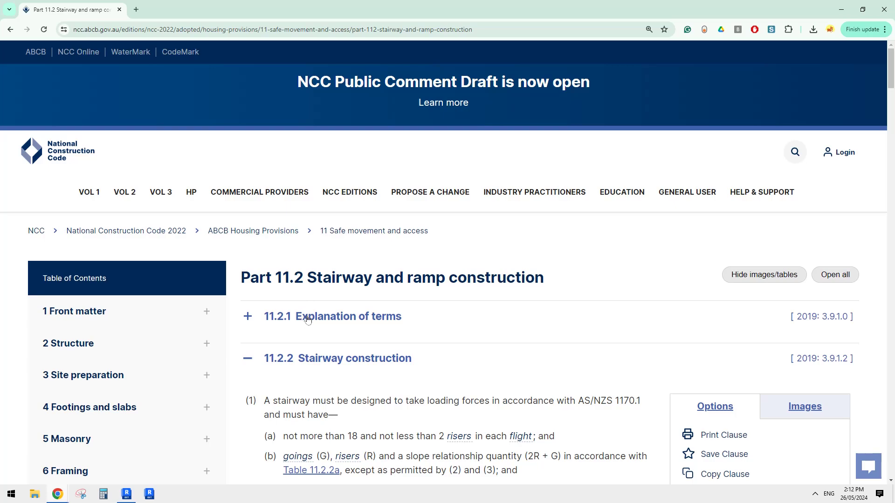
scroll(332, 308, "down", 7)
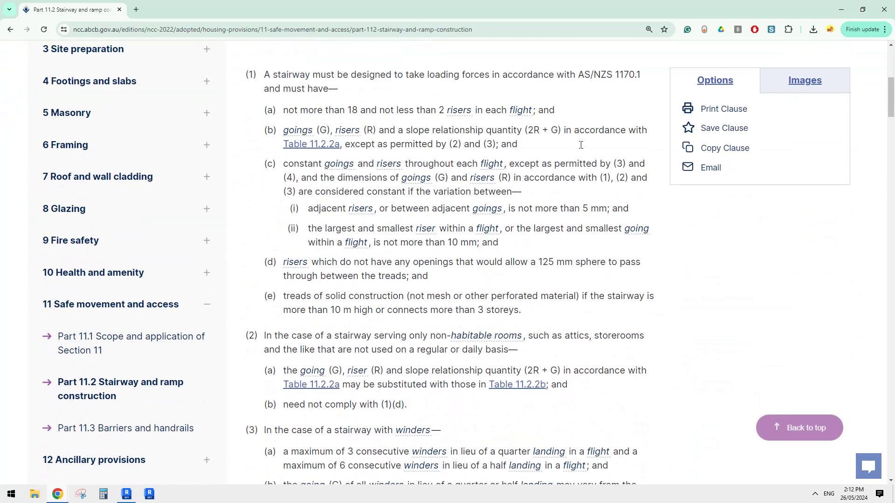
scroll(527, 279, "down", 3)
scroll(523, 280, "down", 9)
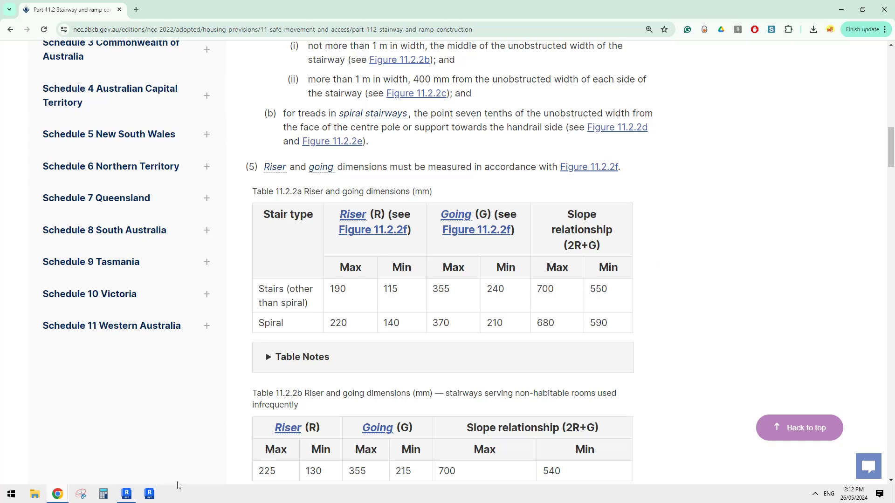
Switch back to Revit and sketch the first straight run of a new stair, 8 risers long, in the empty area beside the existing stair
left_click(127, 496)
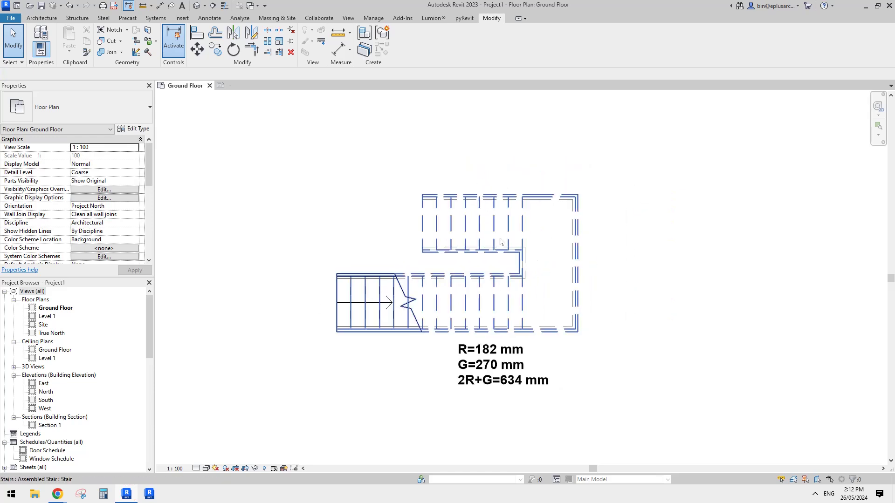
middle_click_drag(556, 246, 505, 265)
middle_click_drag(512, 228, 507, 258)
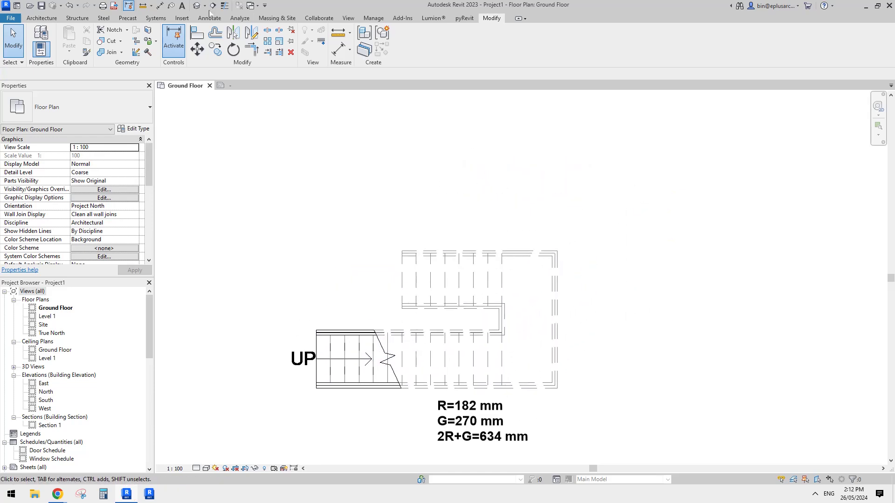
middle_click_drag(472, 225, 303, 196)
left_click(41, 17)
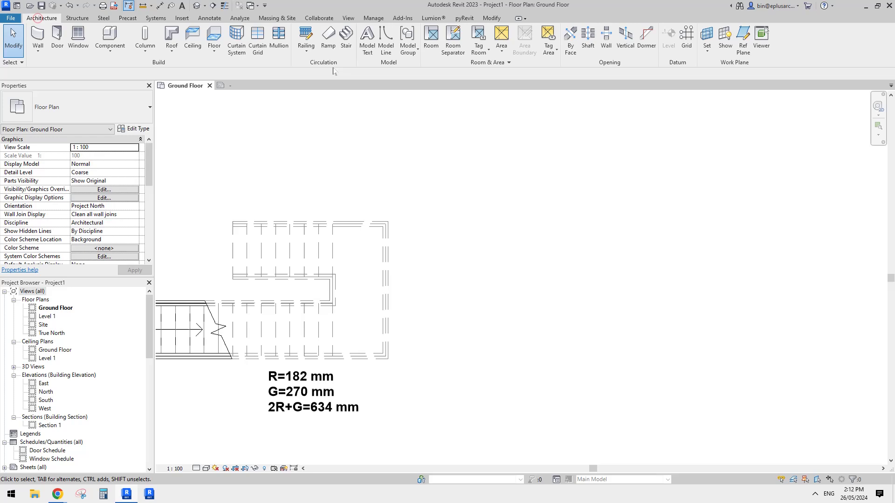
left_click(346, 37)
left_click(537, 299)
left_click(629, 298)
Add an 11-riser return run and an in-line 3-riser run with automatic landings, and finish the stair
left_click(641, 195)
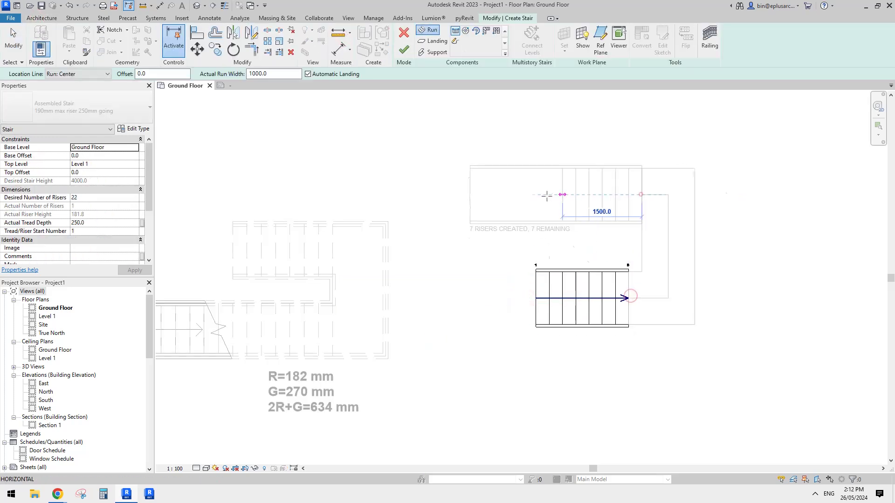
left_click(511, 194)
left_click(465, 193)
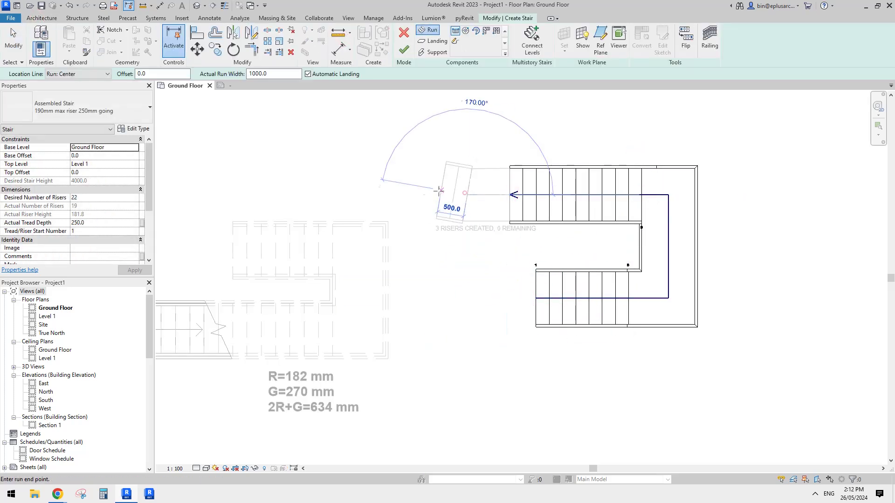
left_click(419, 194)
left_click(404, 50)
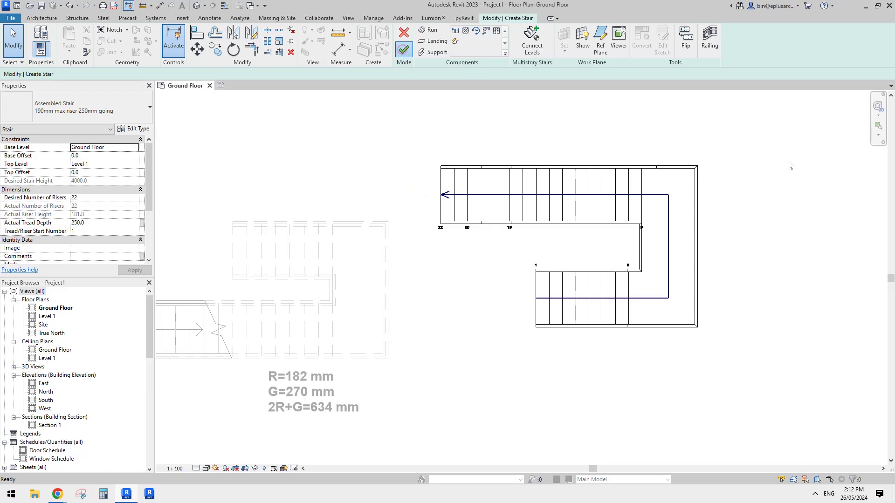
Tag the new stair with a stair tag placed outside its landing side
middle_click_drag(760, 172, 755, 193)
middle_click_drag(662, 240, 667, 230)
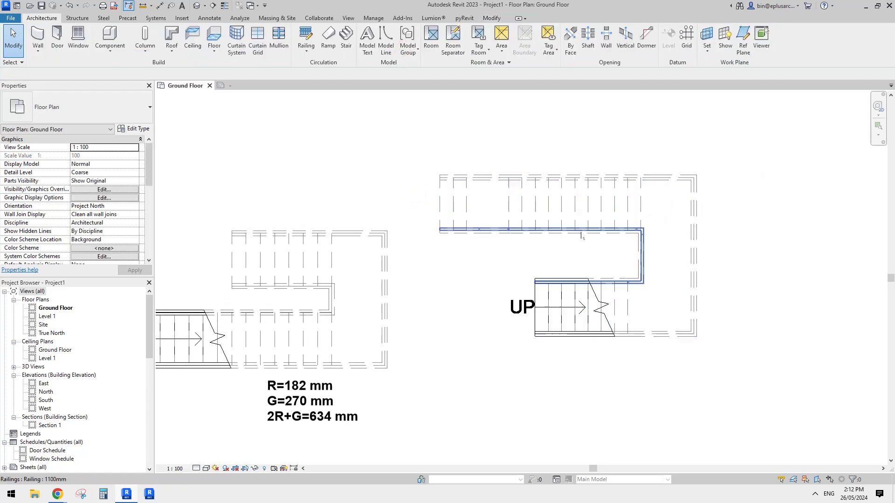
middle_click_drag(533, 327, 576, 266)
middle_click_drag(527, 291, 486, 314)
key("t")
key("g")
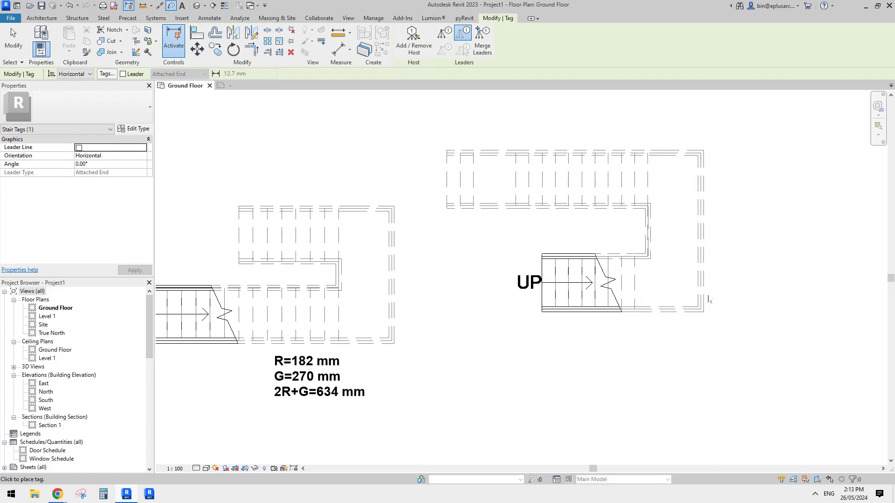
left_click(706, 265)
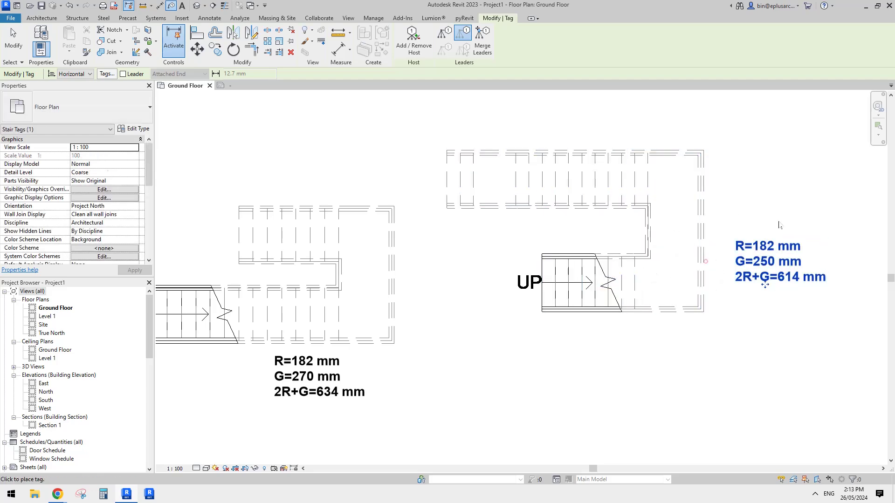
middle_click_drag(773, 229, 708, 258)
key("Escape")
Move the new stair's tag slightly down and closer to the landing edge
scroll(709, 304, "up", 2)
left_click(709, 300)
scroll(699, 294, "up", 1)
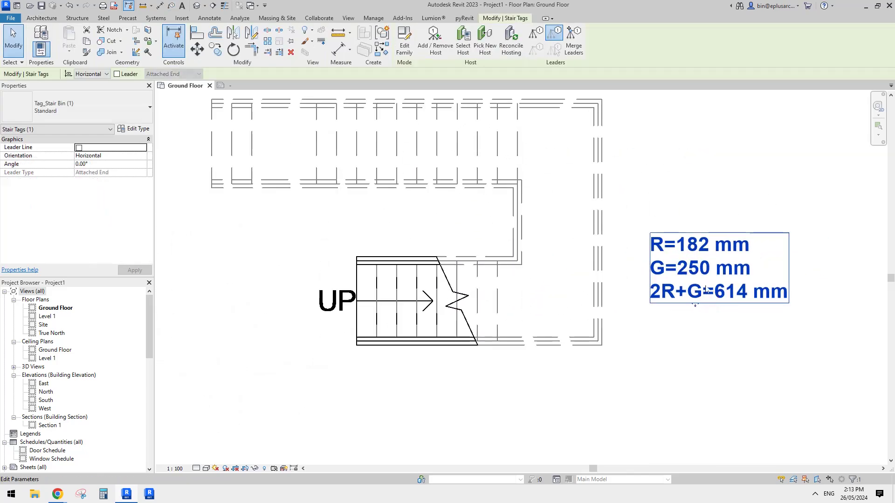
left_click_drag(693, 305, 677, 327)
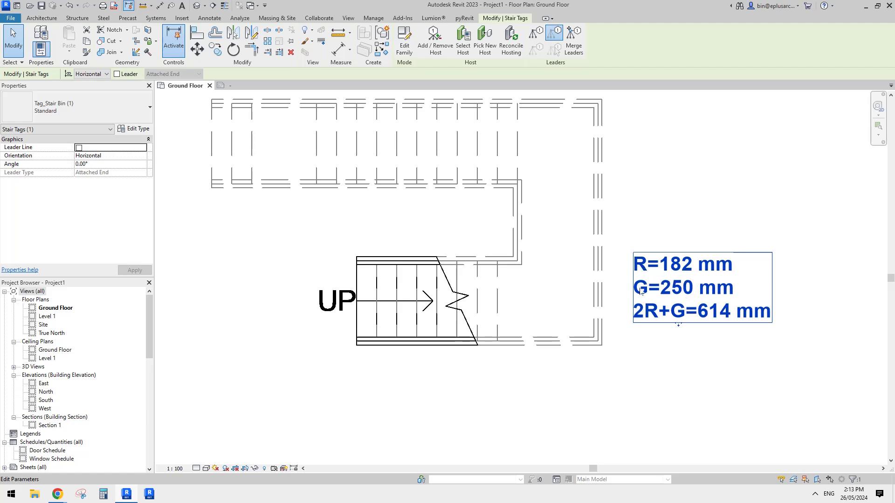
key("Escape")
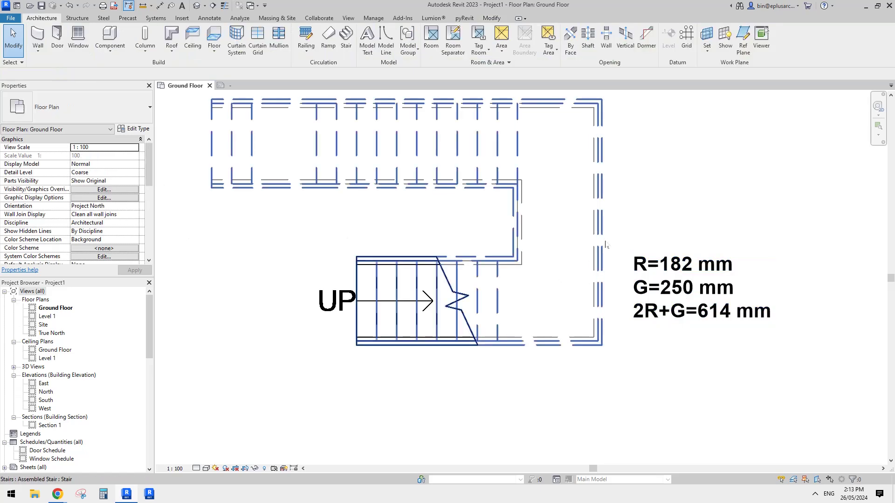
Select the new stair and compare its tagged riser, going and slope values with Table 11.2.2a in Chrome, returning to Revit
left_click(605, 241)
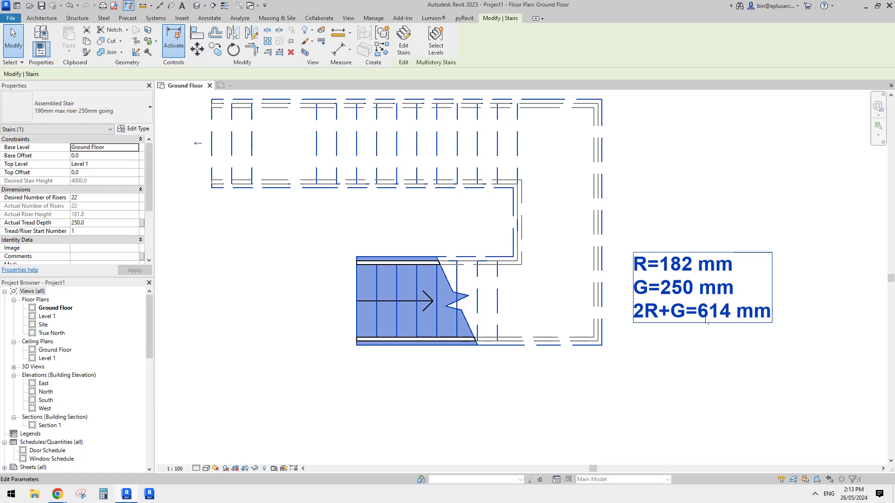
middle_click_drag(625, 362, 584, 340)
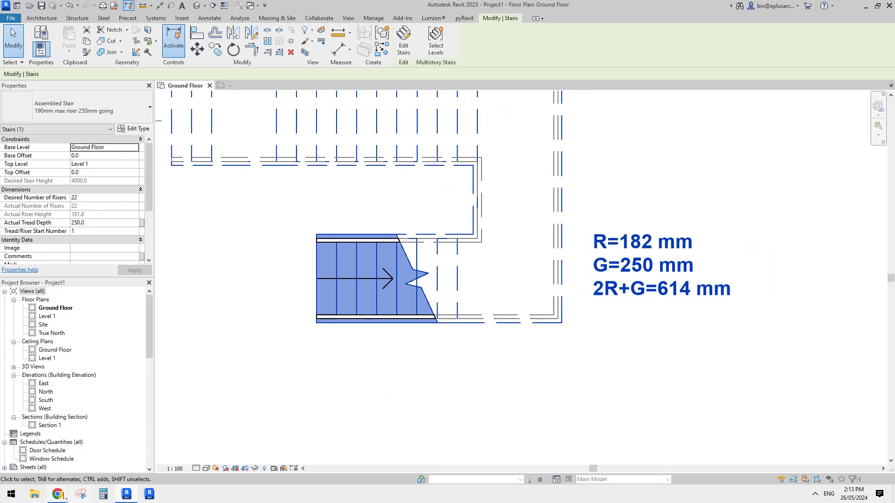
mouse_move(64, 497)
left_click(149, 456)
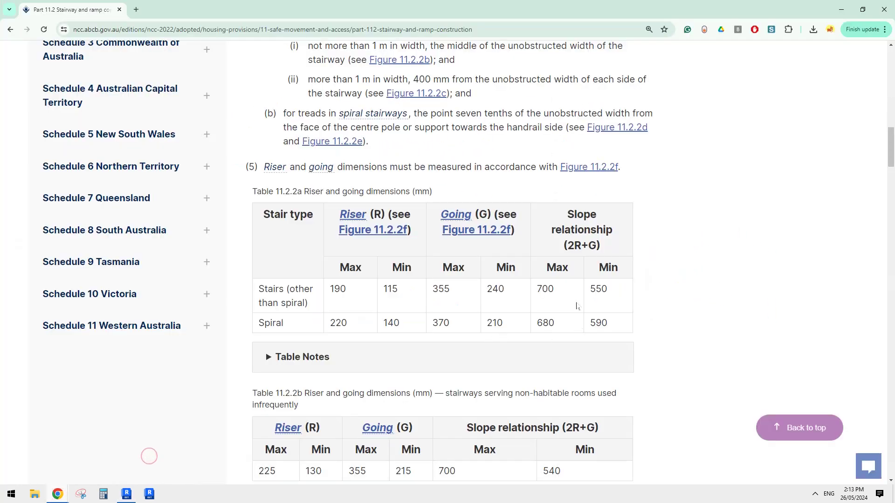
left_click(127, 495)
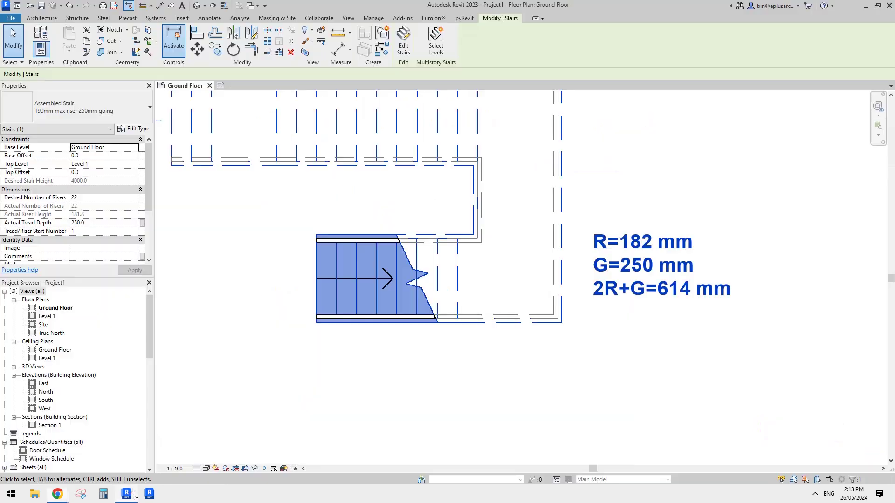
Reposition the stair tag further down, next to the landing's lower corner, and clear the selection
middle_click_drag(631, 292, 622, 317)
key("Escape")
left_click_drag(621, 317, 609, 339)
left_click(440, 304)
key("Escape")
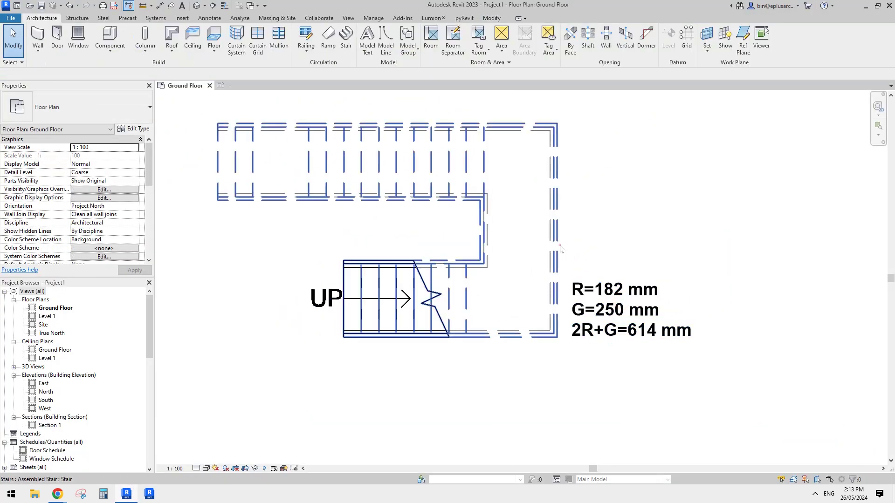
Set the new stair's actual tread depth to 300 mm
left_click(559, 245)
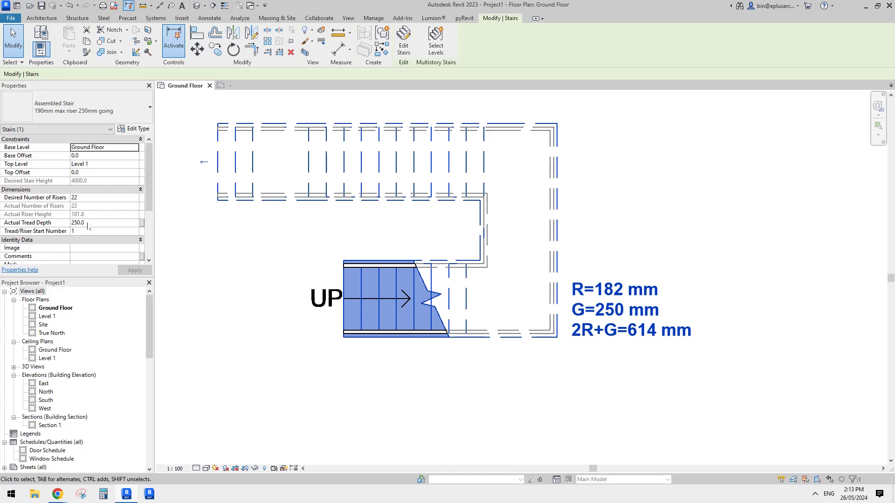
left_click(103, 226)
type("30")
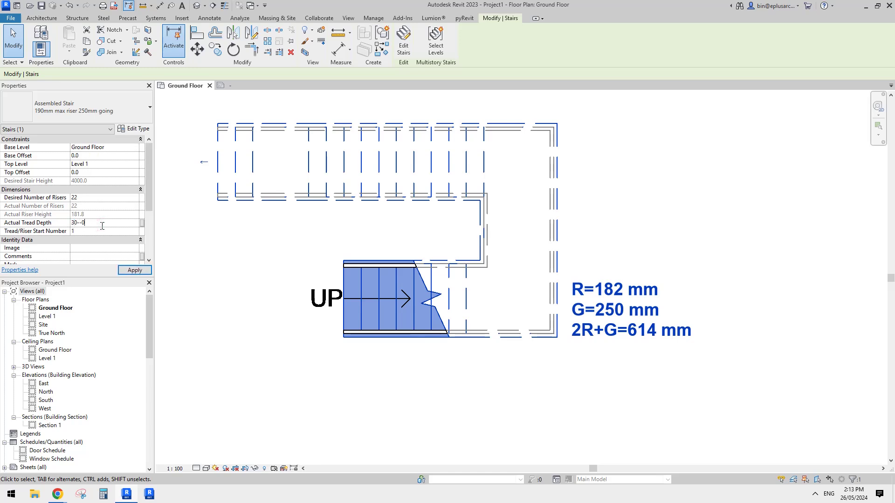
type("300")
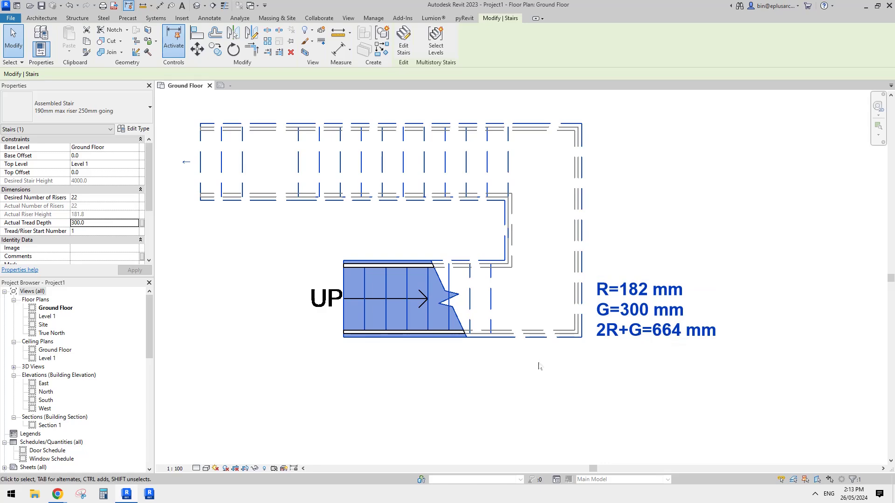
Check the slope relationship limits in Table 11.2.2a in Chrome again and return to Revit
mouse_move(56, 496)
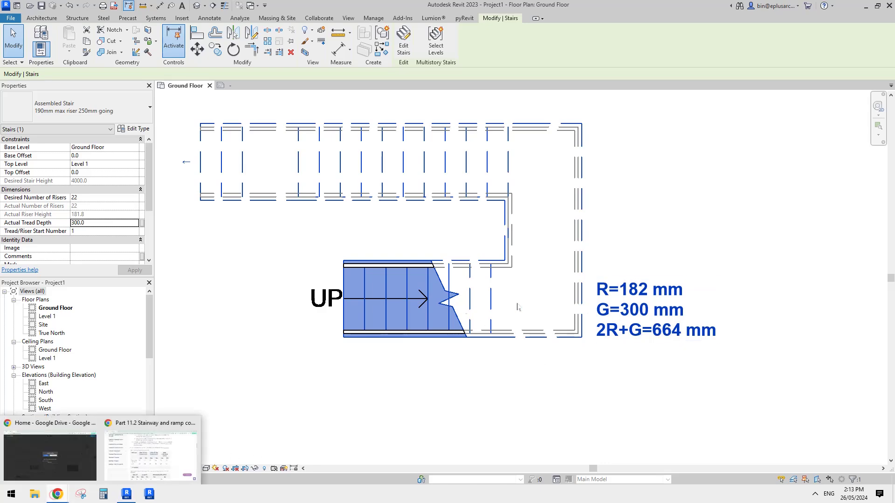
left_click(142, 474)
left_click(133, 493)
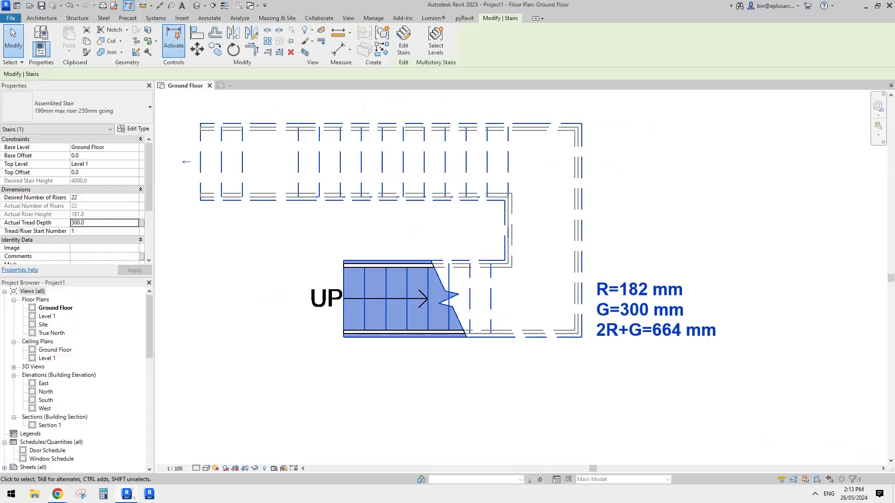
Set the new stair's actual tread depth to 340 mm and deselect the stair
left_click(95, 223)
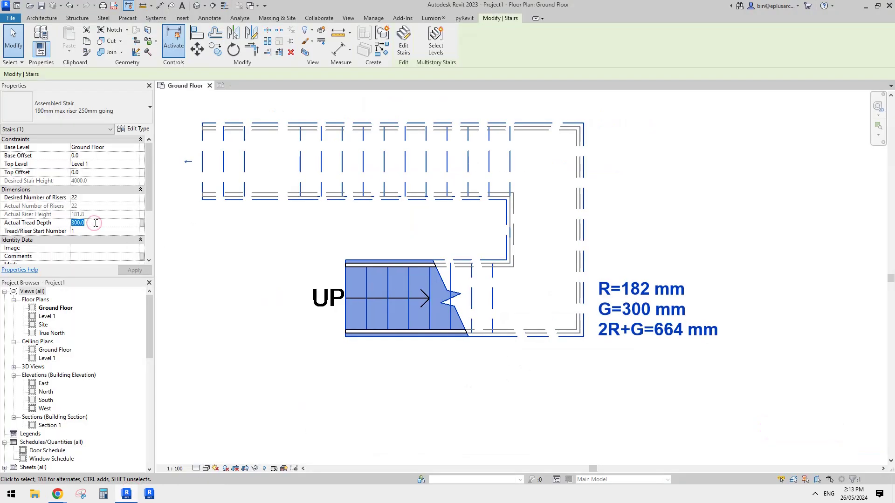
type("340")
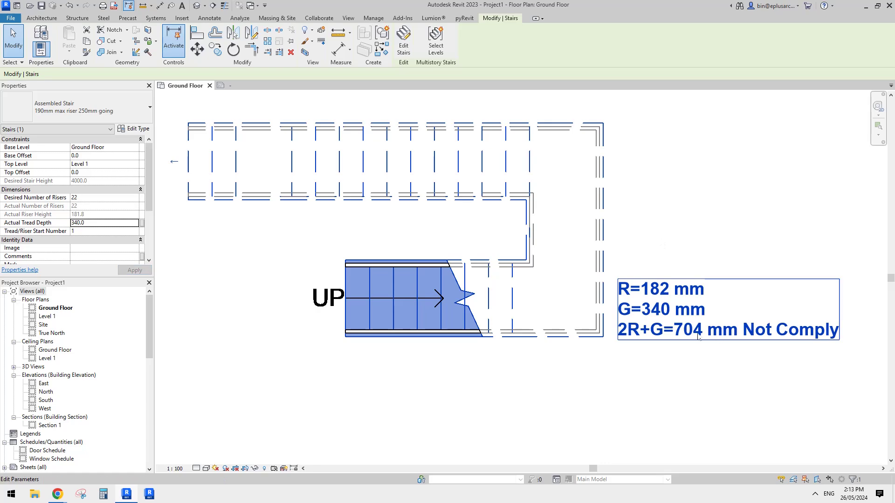
left_click(689, 373)
middle_click_drag(685, 340, 660, 343)
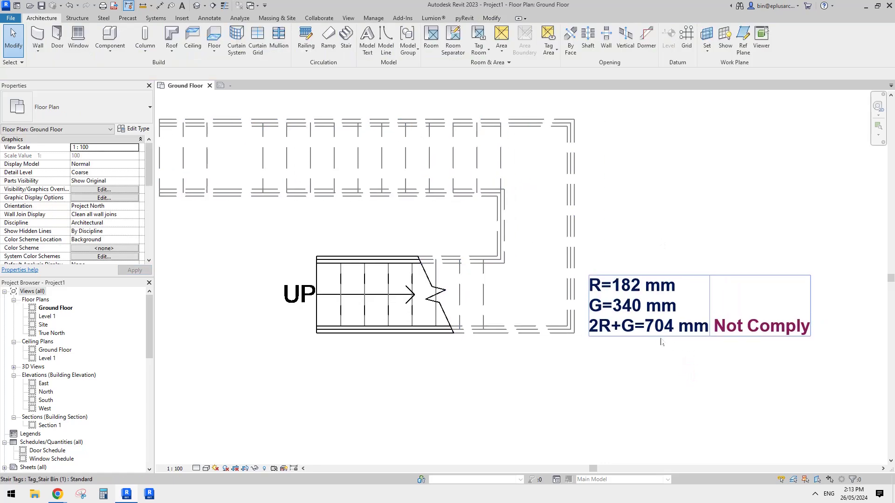
Recheck the riser and going limits in Table 11.2.2a in Chrome, return to Revit and inspect the stair tag
mouse_move(57, 494)
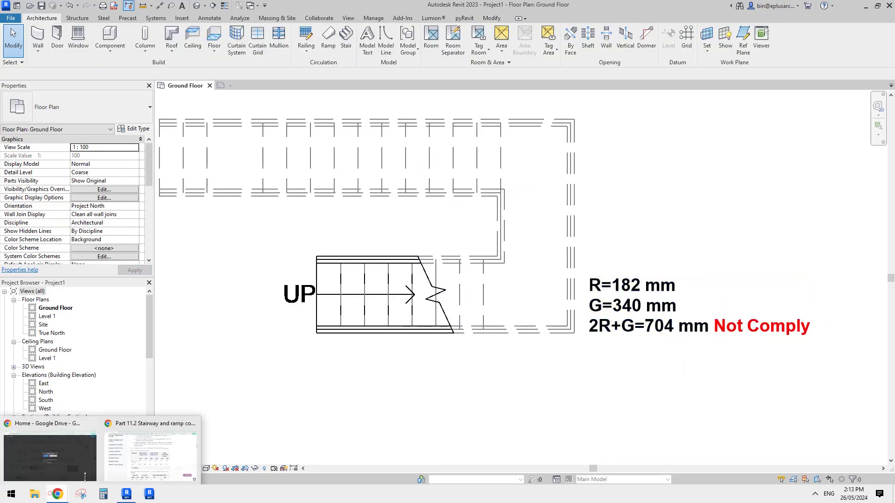
left_click(157, 454)
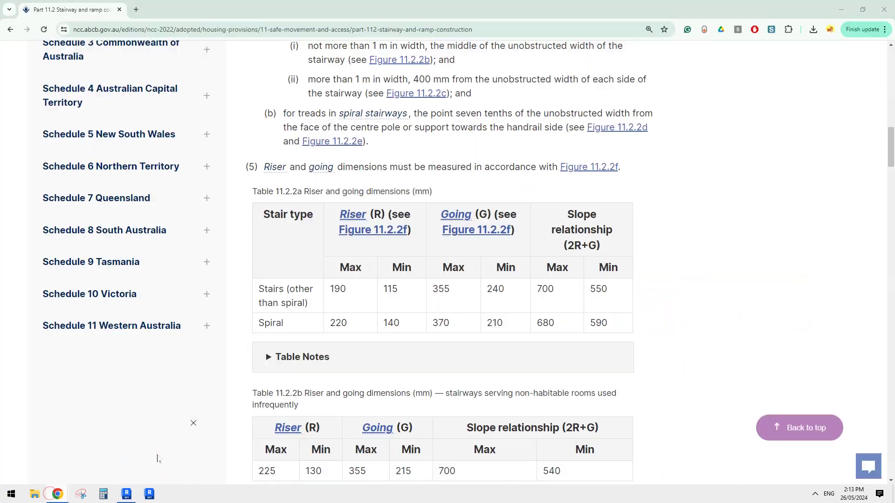
left_click(133, 494)
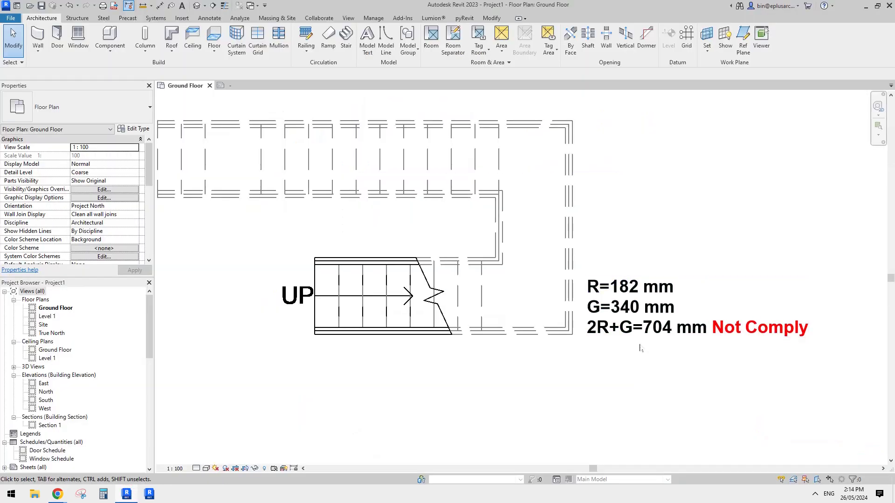
left_click(672, 329)
middle_click_drag(677, 337, 675, 345)
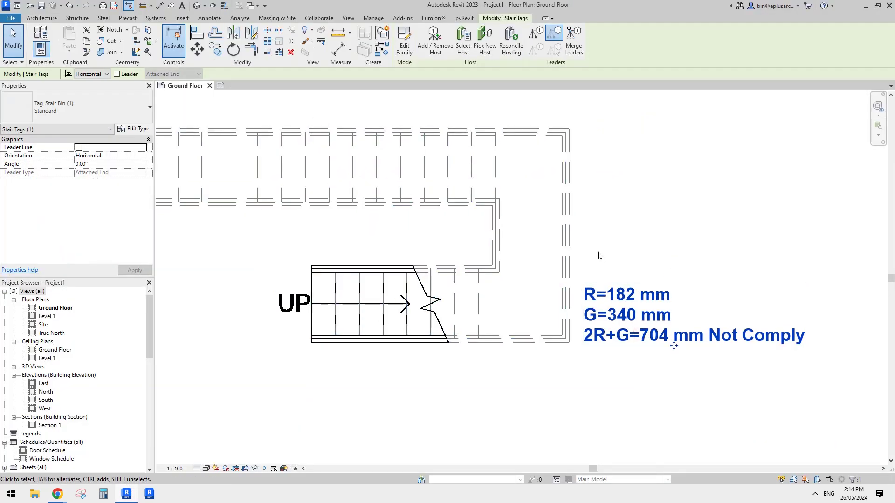
key("Escape")
Set the stair's actual tread depth to 300 mm
left_click(567, 244)
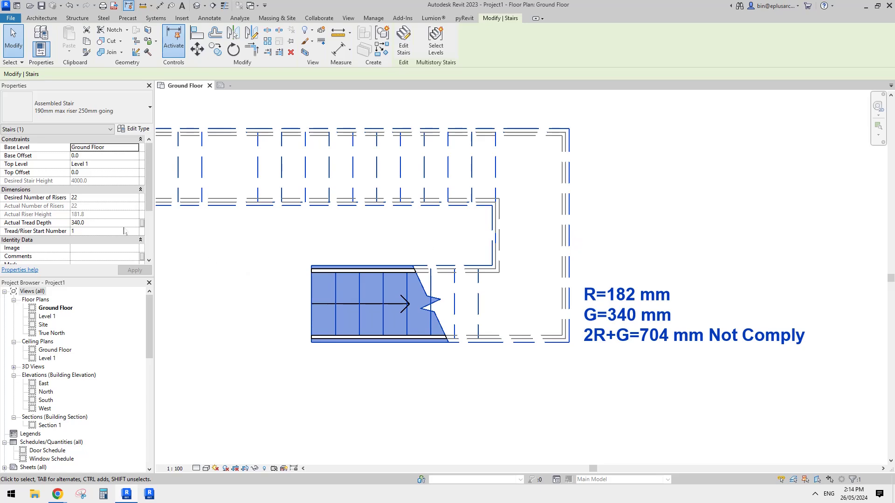
double_click(112, 222)
type("300")
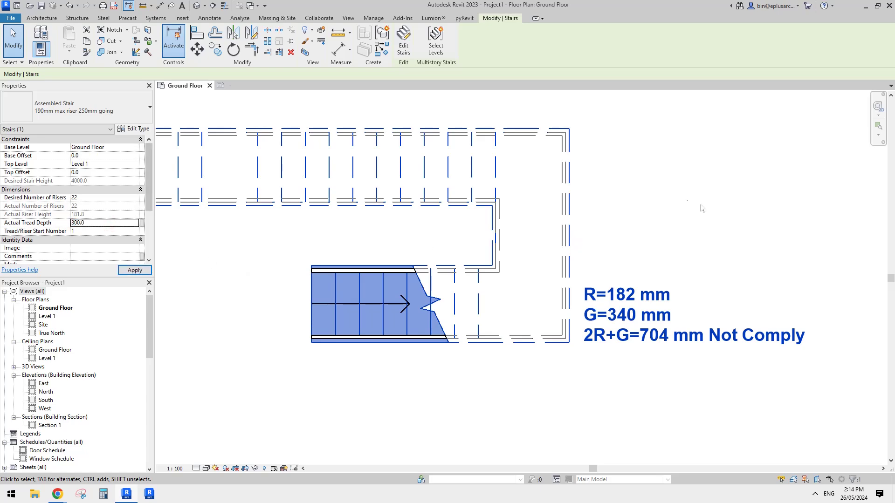
middle_click_drag(599, 290, 665, 306)
key("Escape")
key("Tab")
left_click(589, 215)
key("Escape")
Set the stair's desired number of risers to 20, accept the warnings, and open the stair for editing
left_click(611, 209)
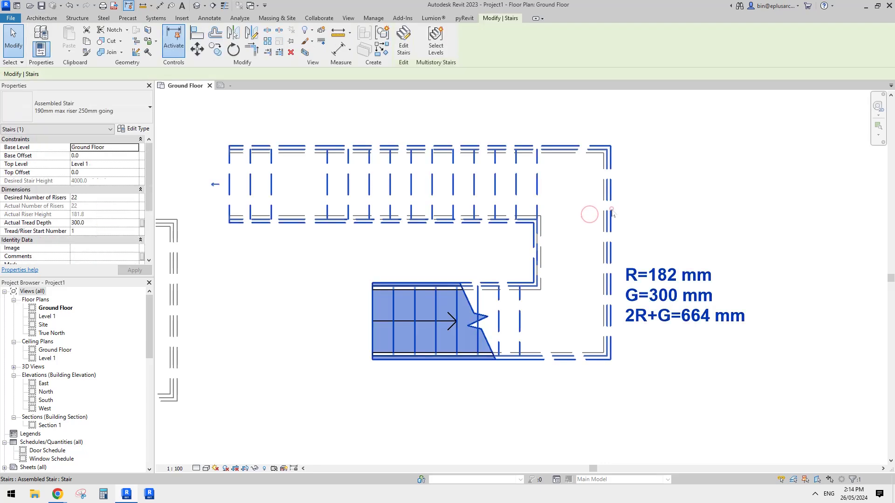
middle_click_drag(388, 201, 423, 219)
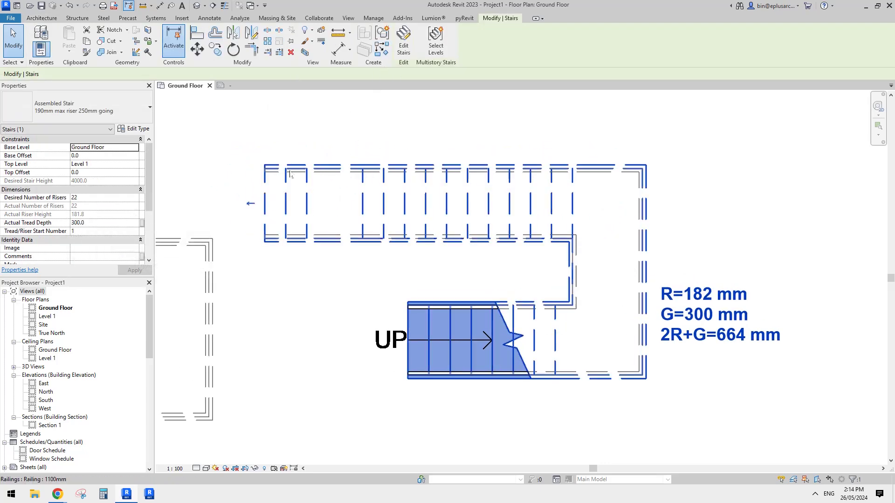
middle_click_drag(291, 175, 311, 179)
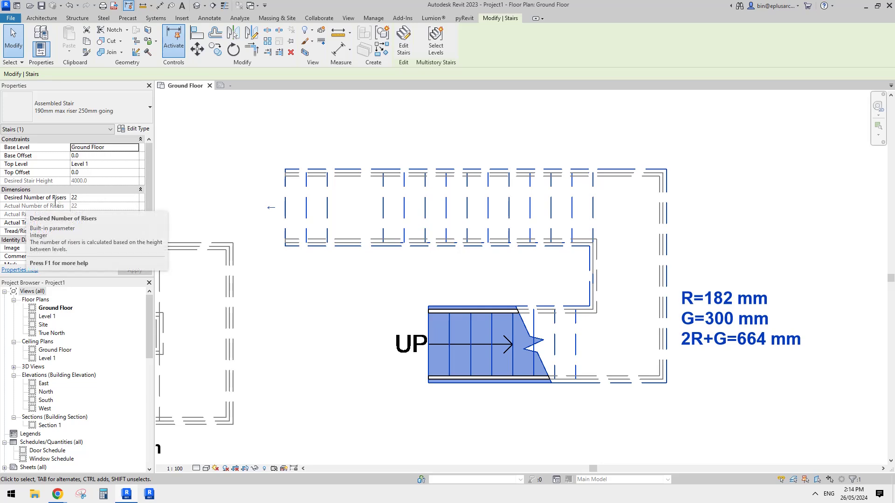
middle_click_drag(279, 166, 280, 167)
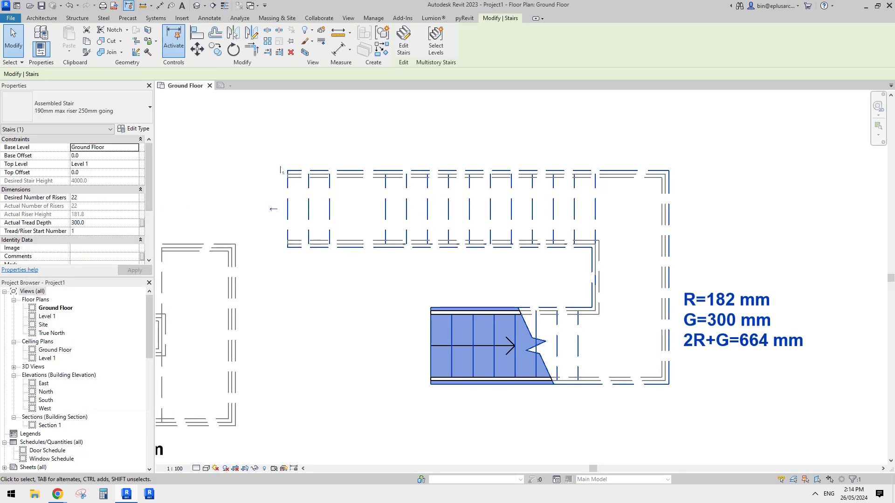
left_click(85, 199)
type("20")
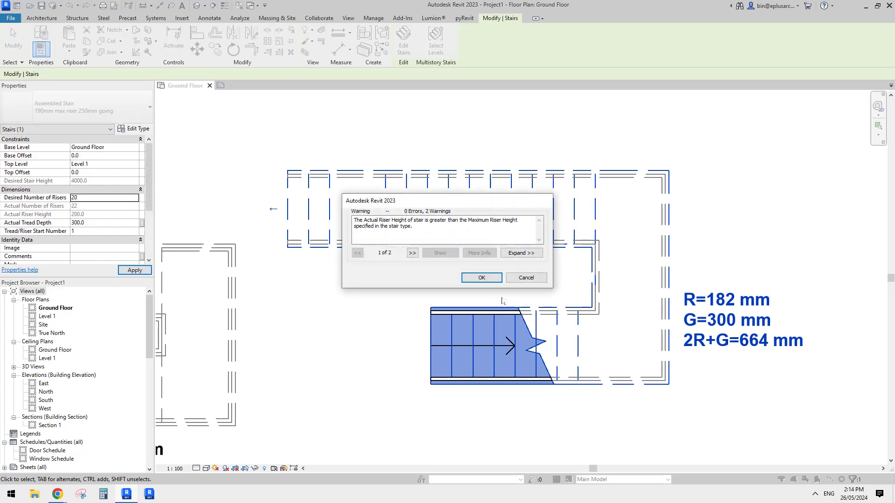
left_click(482, 278)
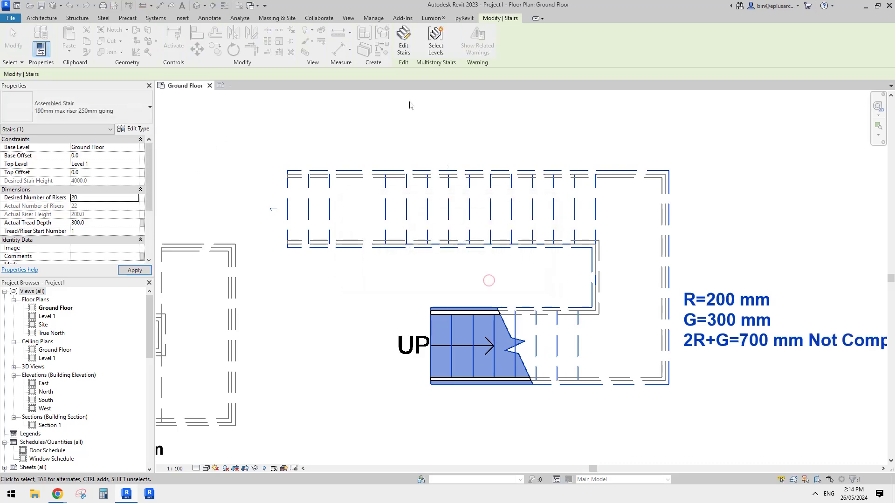
left_click(405, 49)
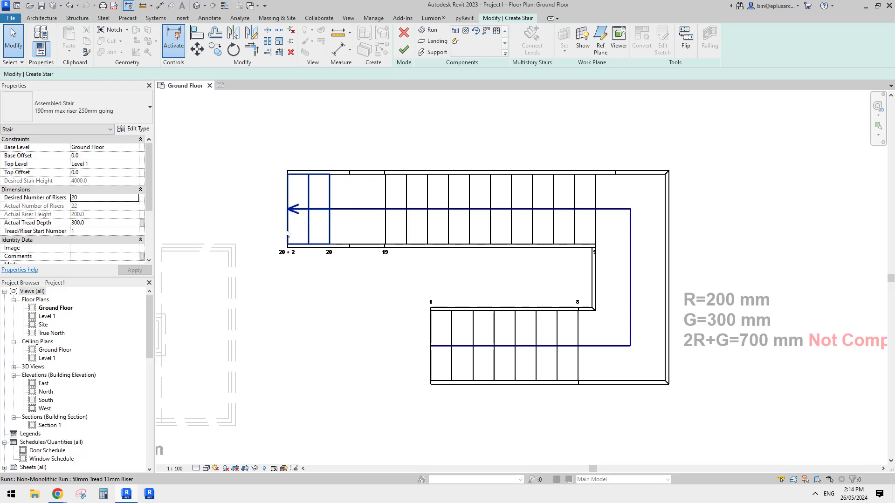
left_click(323, 218)
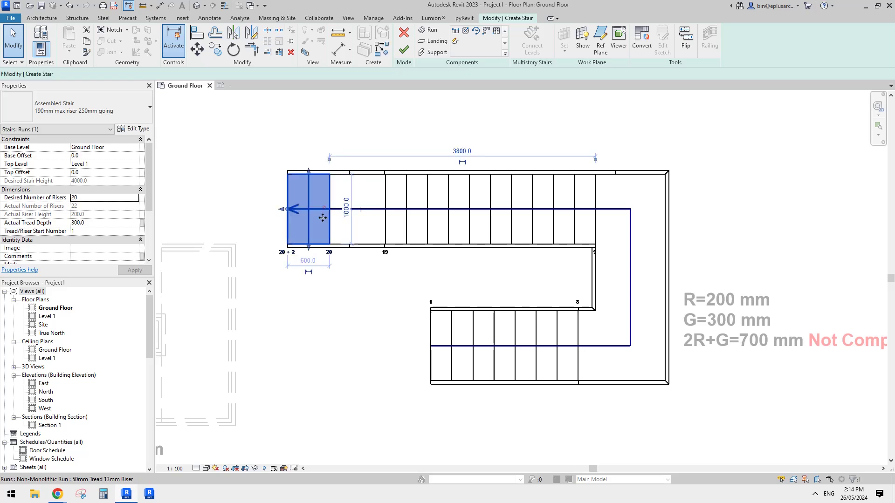
left_click_drag(329, 209, 329, 190)
middle_click_drag(352, 199, 383, 214)
key("Escape")
key("ctrl+z")
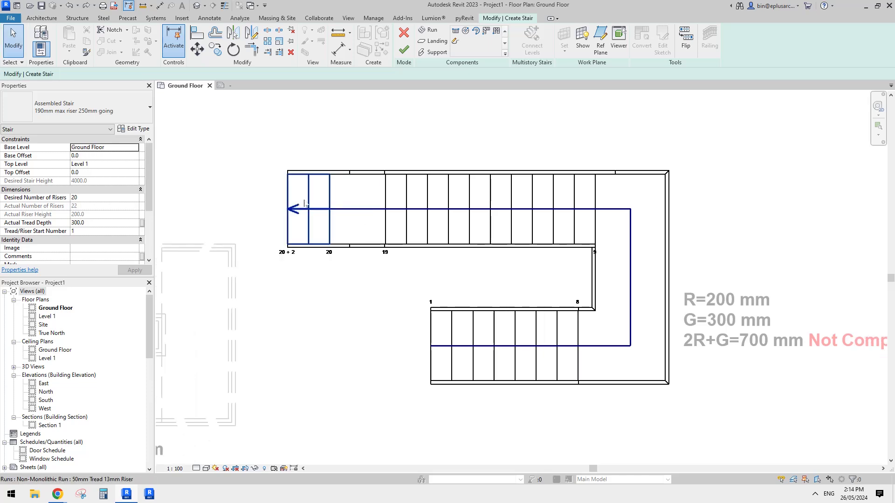
Delete the short end run of the upper flight and the landing that connects it
left_click(306, 205)
key("Delete")
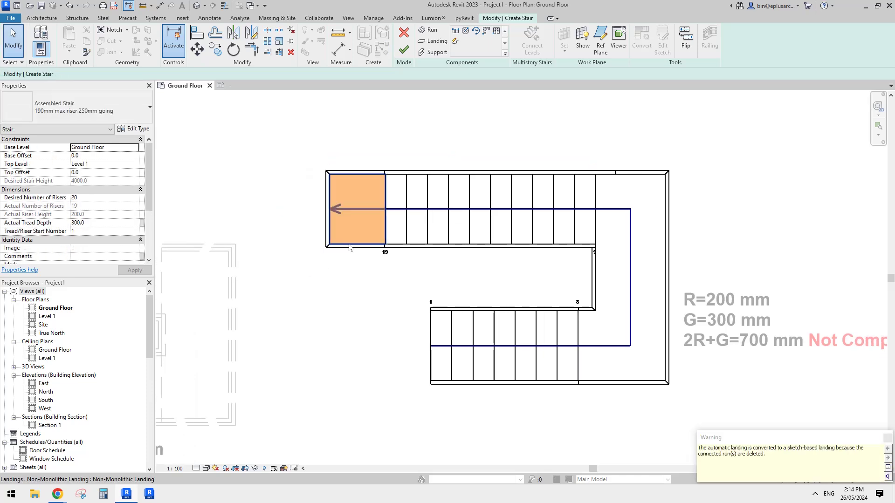
left_click(358, 228)
key("Delete")
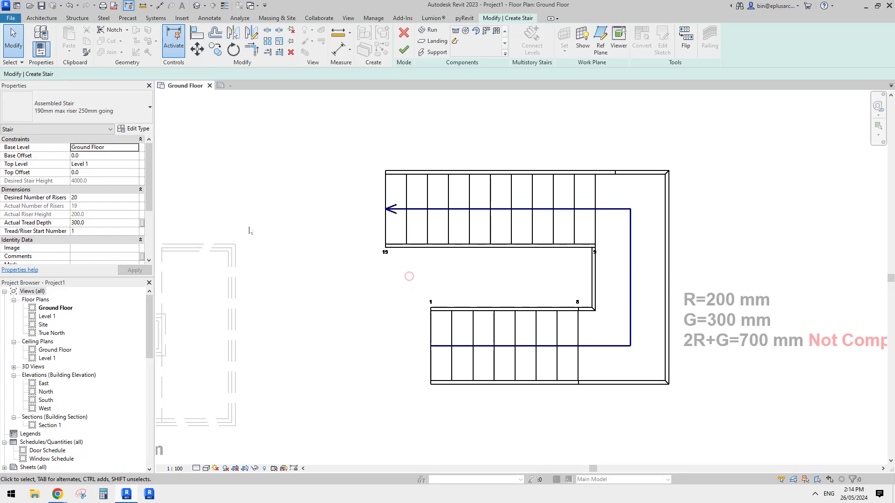
Extend the free end of the upper run by one tread to riser 20 and finish the stair edit
left_click(397, 232)
scroll(380, 223, "up", 2)
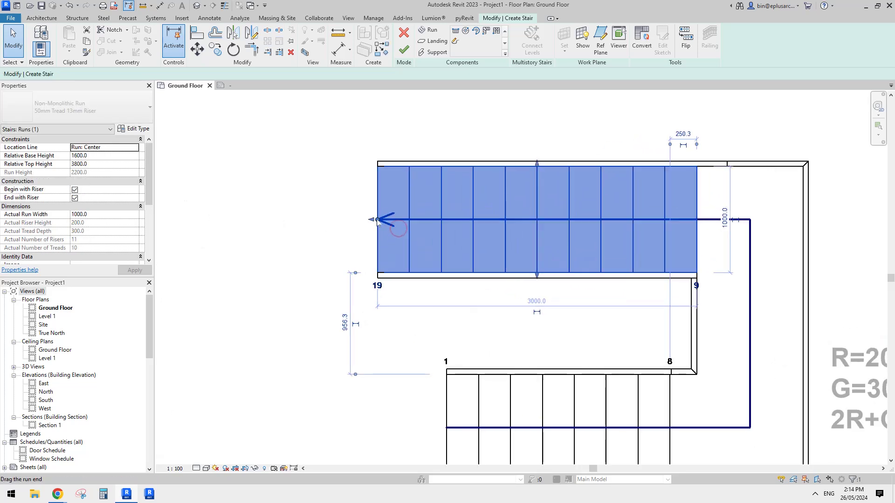
left_click_drag(378, 222, 346, 220)
left_click(347, 293)
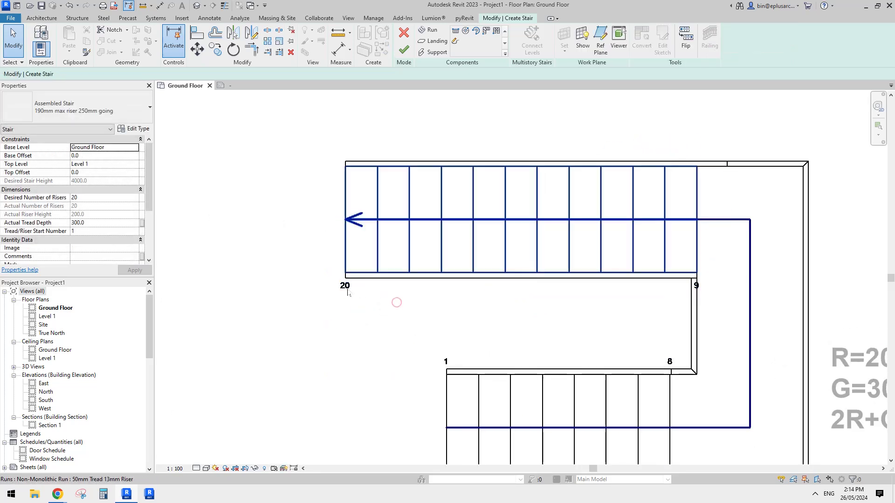
left_click(403, 49)
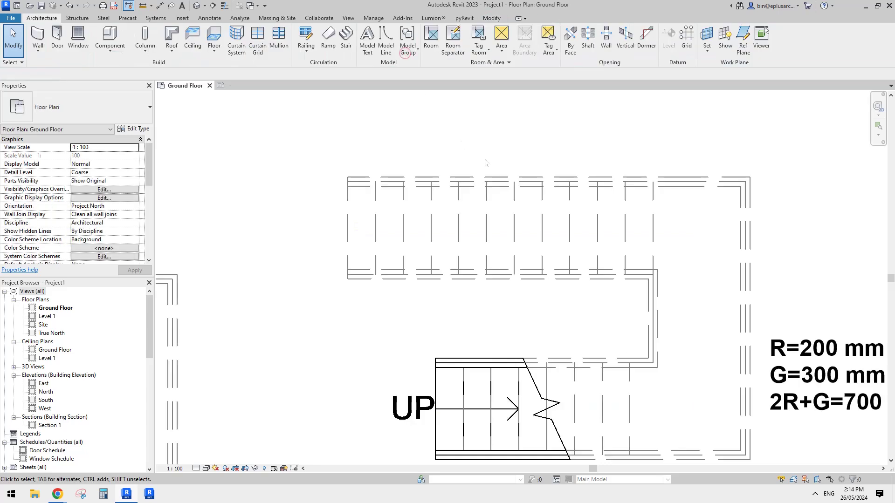
Select the edited stair, compare its tag with the maximum riser in Table 11.2.2a in Chrome, and return to Revit
scroll(670, 260, "down", 1)
middle_click_drag(670, 259, 524, 223)
left_click(595, 190)
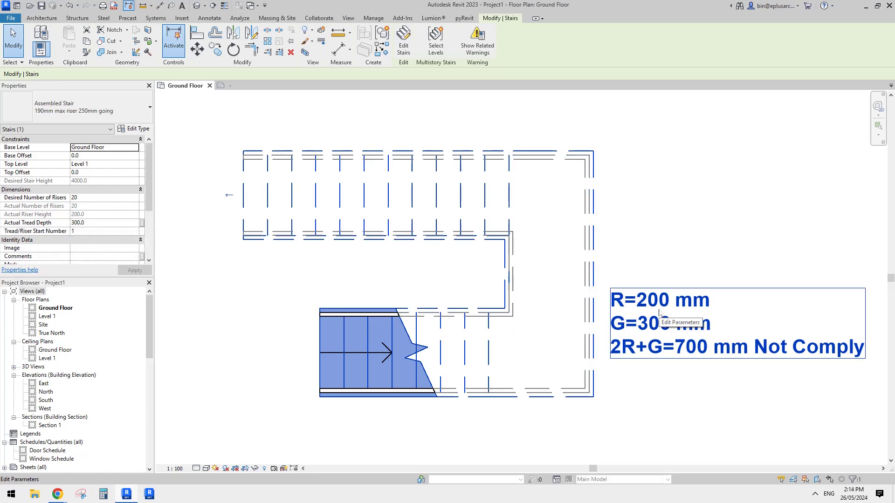
middle_click_drag(705, 215, 680, 203)
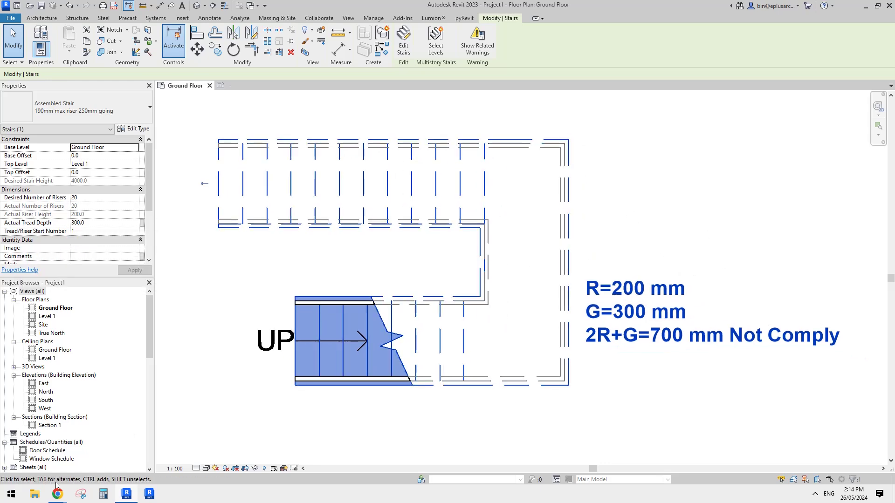
mouse_move(57, 494)
left_click(131, 457)
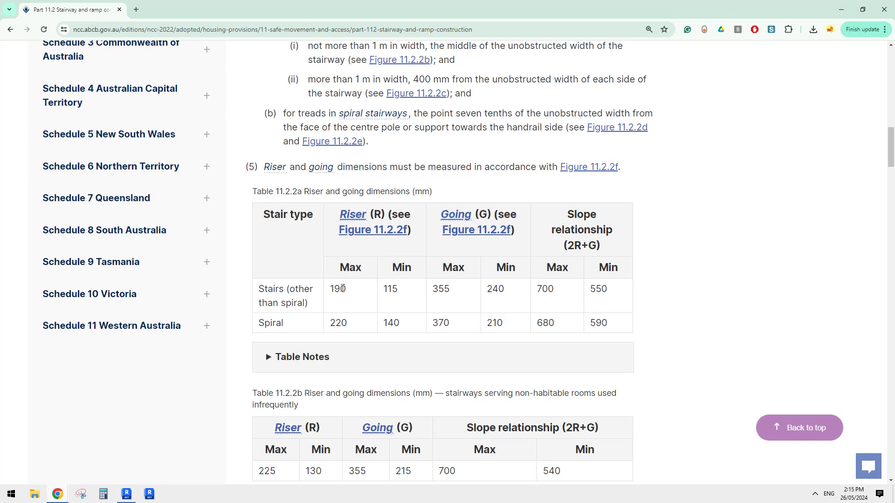
left_click(132, 490)
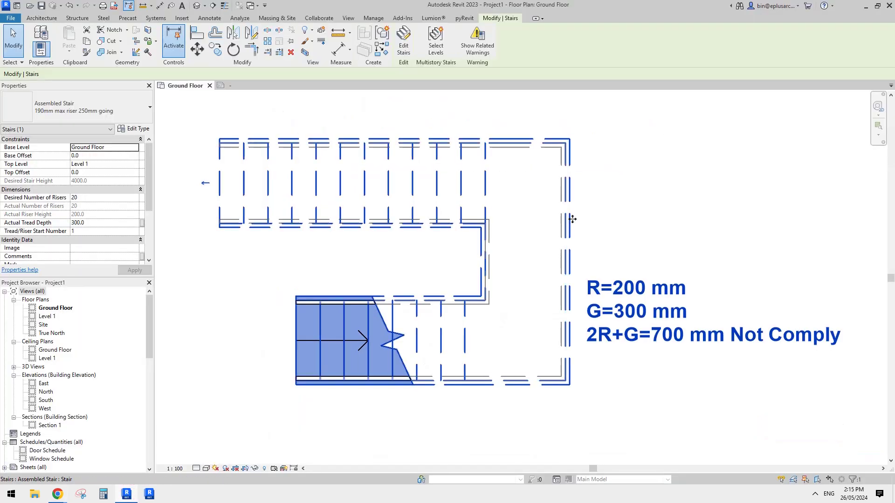
Set the stair's desired number of risers to 21 and accept the warning
middle_click_drag(568, 227, 635, 235)
left_click(92, 199)
type("21")
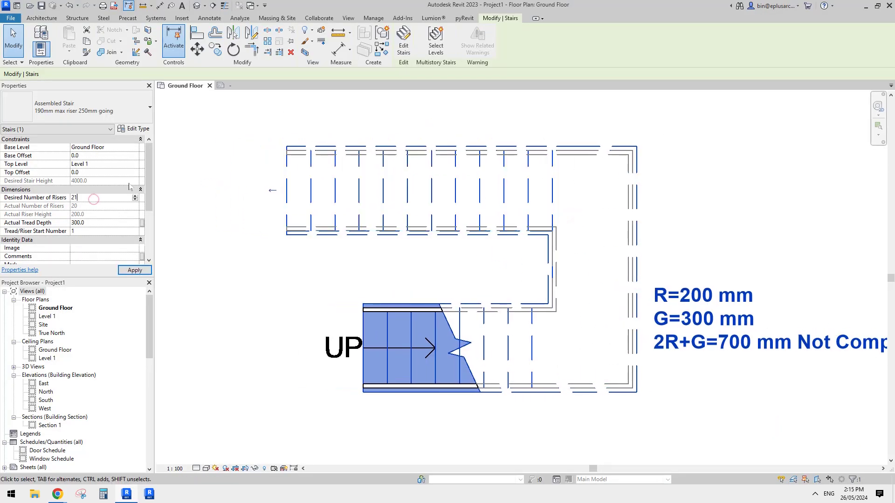
left_click(490, 274)
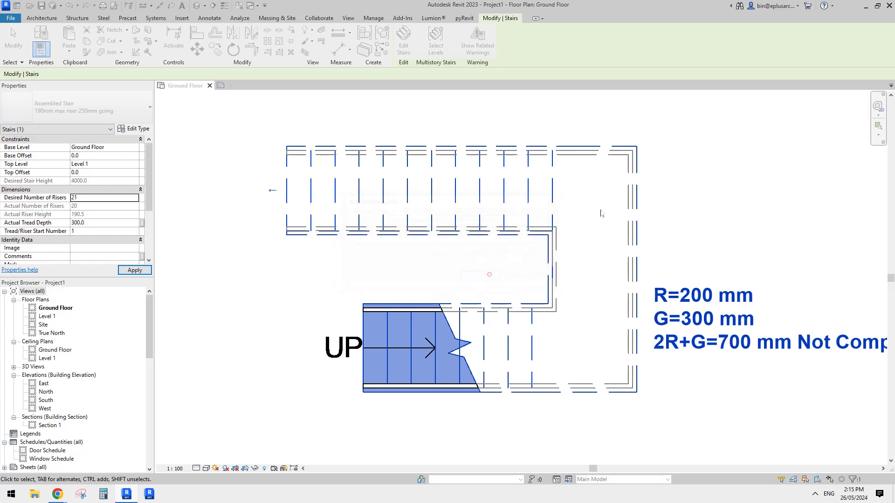
Edit the stair to extend its upper run by one tread to riser 21, finish the edit and deselect the stair
left_click(404, 41)
left_click(303, 190)
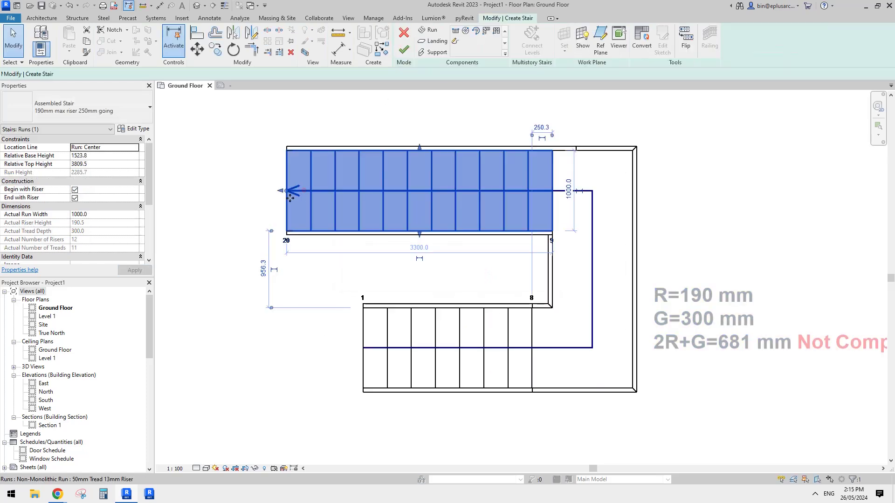
left_click_drag(280, 191, 242, 192)
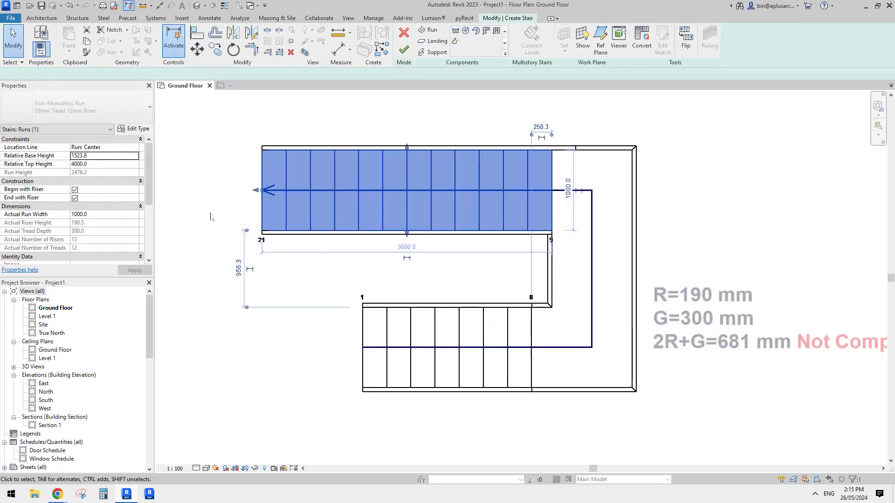
left_click(209, 213)
left_click(404, 49)
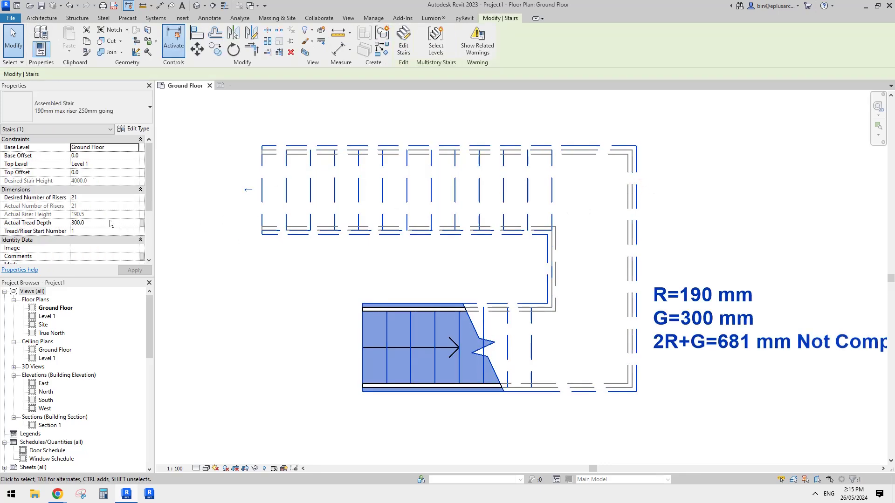
middle_click_drag(706, 282, 583, 231)
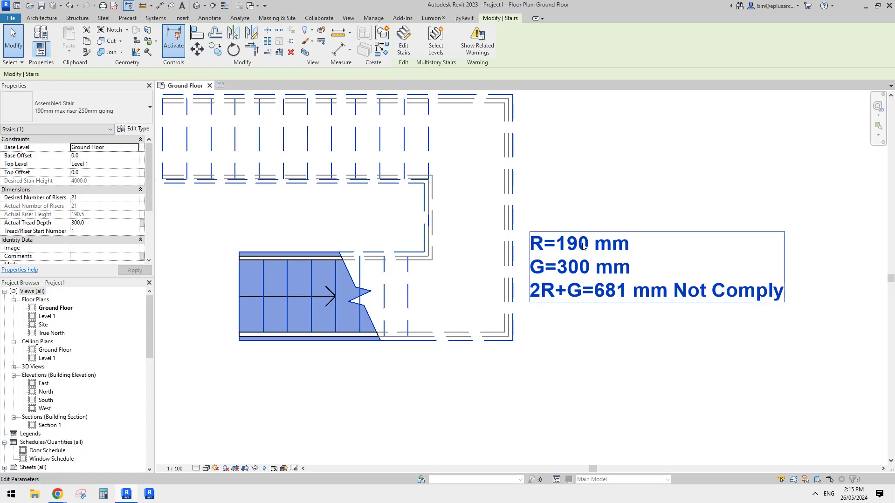
left_click(688, 161)
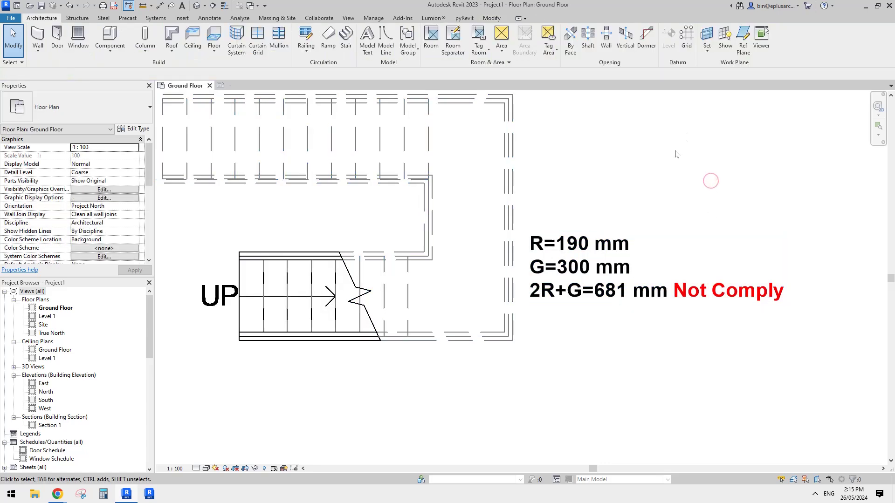
Move the stair tag to just above the upper flight and clear the selection
middle_click_drag(712, 180, 717, 185)
left_click(622, 296)
left_click(625, 340)
left_click_drag(595, 286, 629, 336)
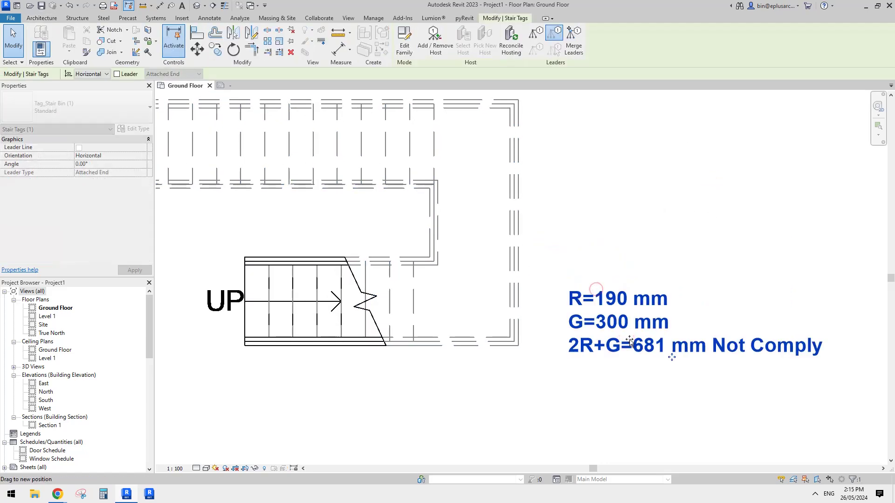
left_click_drag(670, 356, 408, 166)
scroll(632, 295, "down", 2)
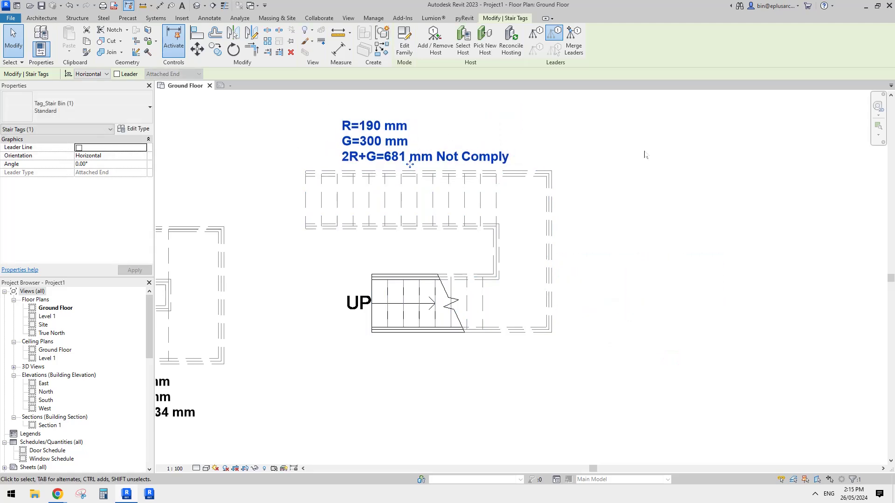
left_click(644, 151)
Edit the right-hand stair to extend its upper run by one 300 mm tread, and finish the edit
middle_click_drag(549, 218, 586, 231)
left_click(592, 230)
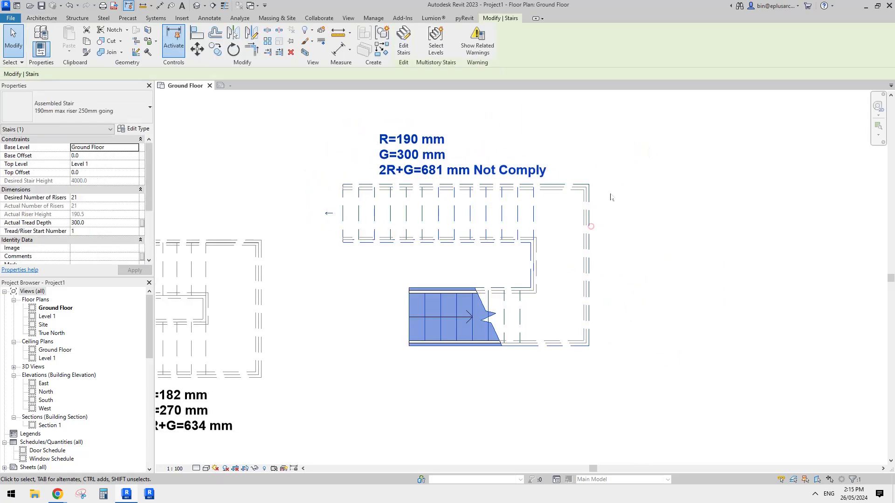
middle_click_drag(611, 196, 617, 198)
left_click(617, 197)
double_click(387, 217)
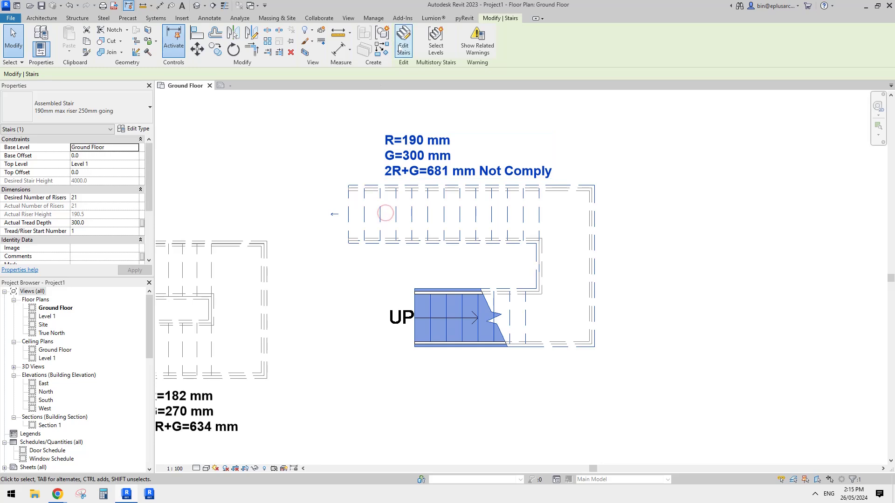
middle_click_drag(378, 236, 410, 232)
left_click(386, 227)
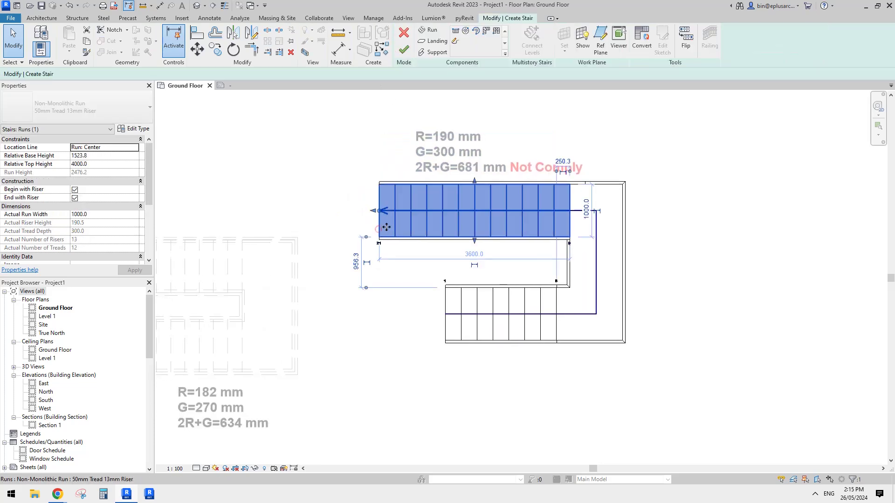
left_click_drag(379, 211, 364, 211)
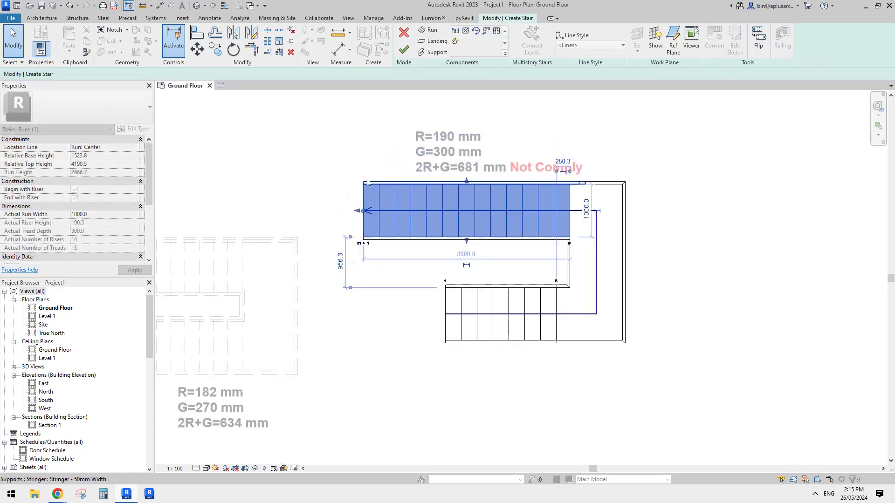
left_click(202, 200)
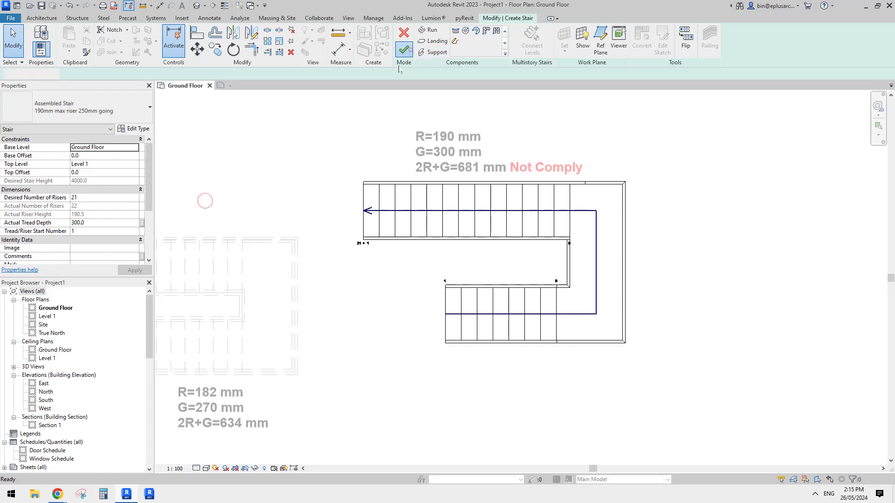
left_click(404, 49)
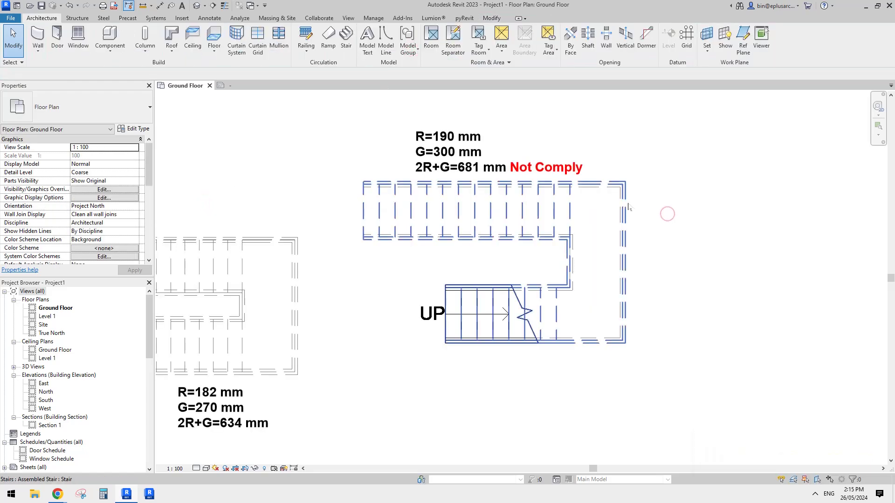
Set the extended stair's desired number of risers to 22 and deselect the stair
left_click(627, 203)
left_click(100, 198)
type("22")
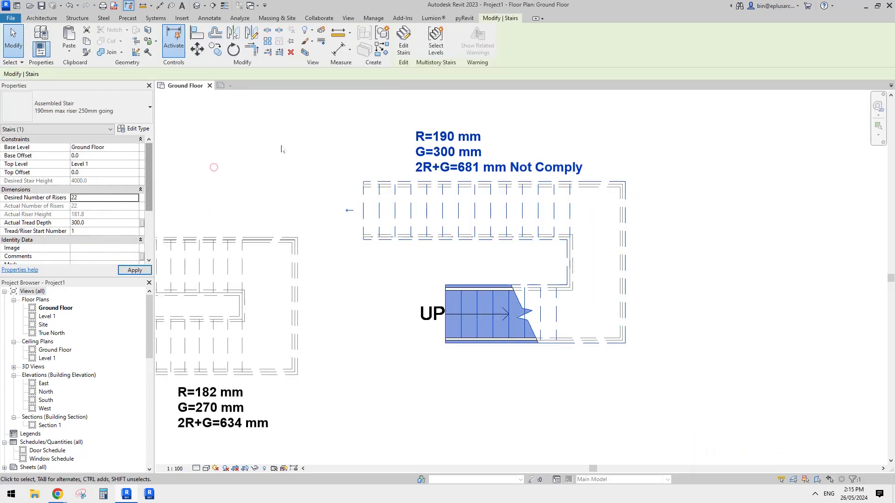
left_click(281, 149)
left_click(606, 150)
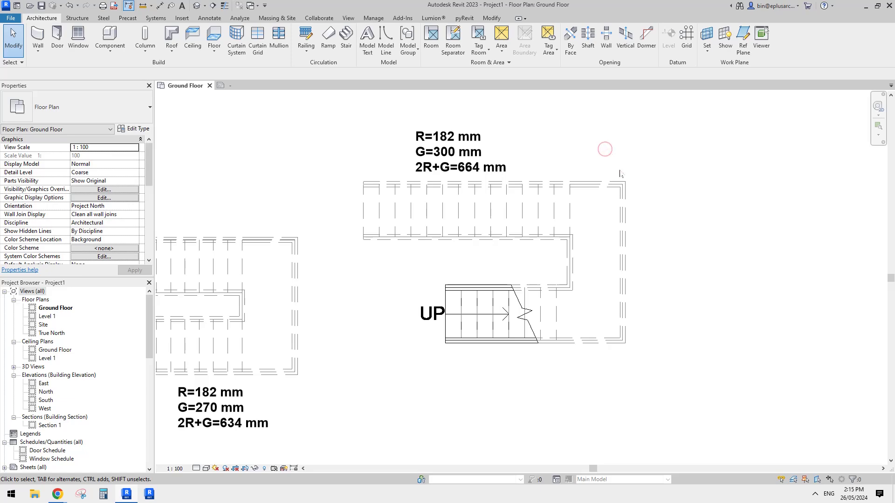
Select the tag above the stair's upper flight to inspect its R, G and 2R+G lines, and clear the selection
middle_click_drag(621, 176, 659, 198)
left_click(518, 175)
scroll(586, 157, "up", 1)
middle_click_drag(518, 176, 591, 168)
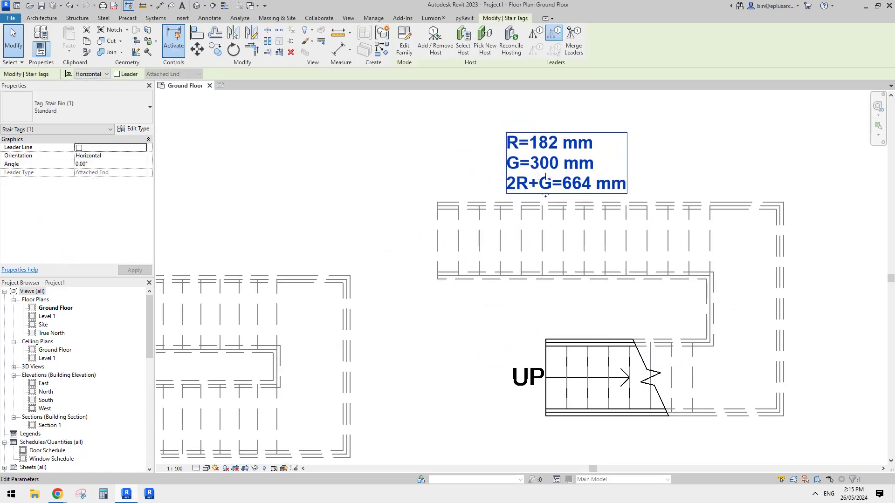
left_click(370, 149)
middle_click_drag(370, 150, 335, 146)
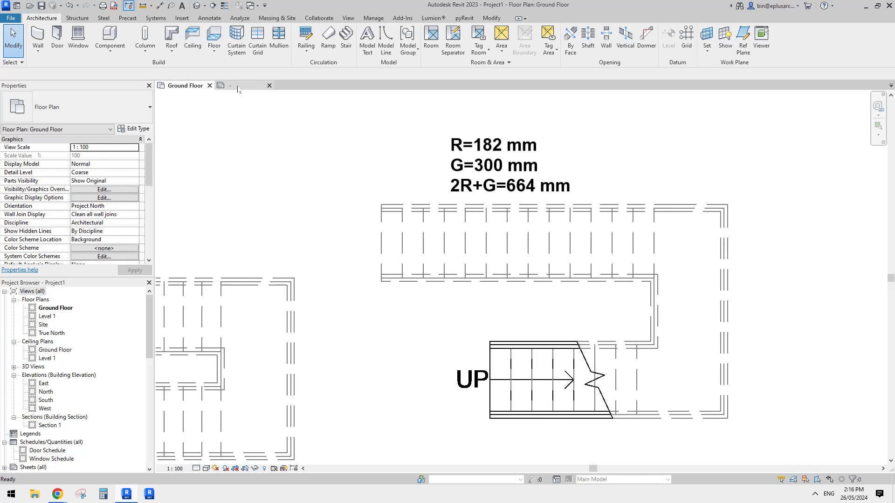
Examine the label layout in the existing stair tag family and return to the Ground Floor plan
left_click(237, 87)
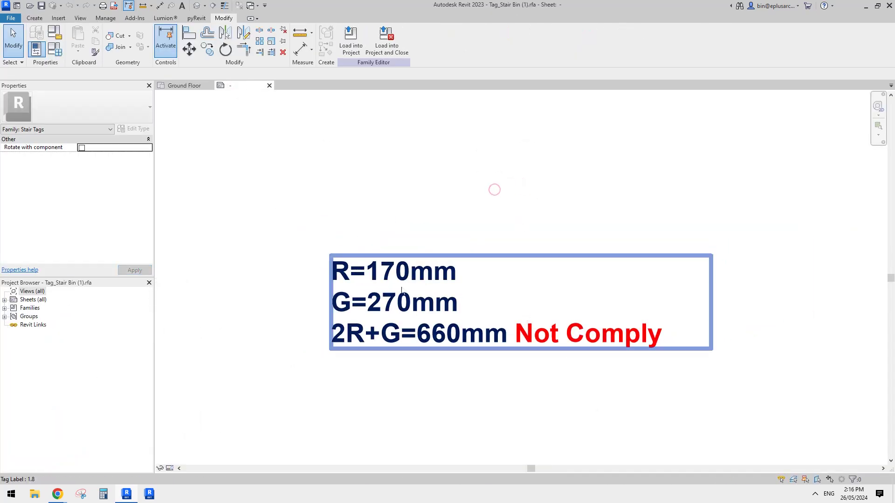
left_click(193, 88)
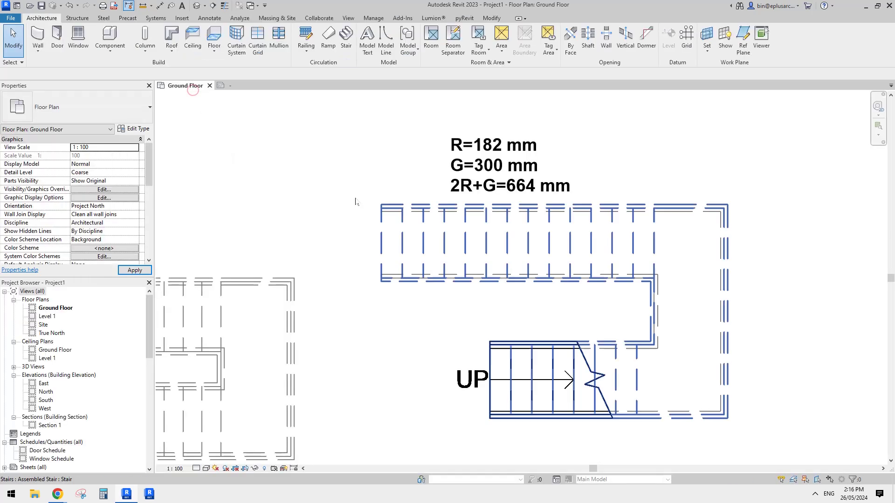
middle_click_drag(368, 195, 450, 202)
Create a new family from the Metric Generic Tag.rft template in the Annotations folder
left_click(15, 20)
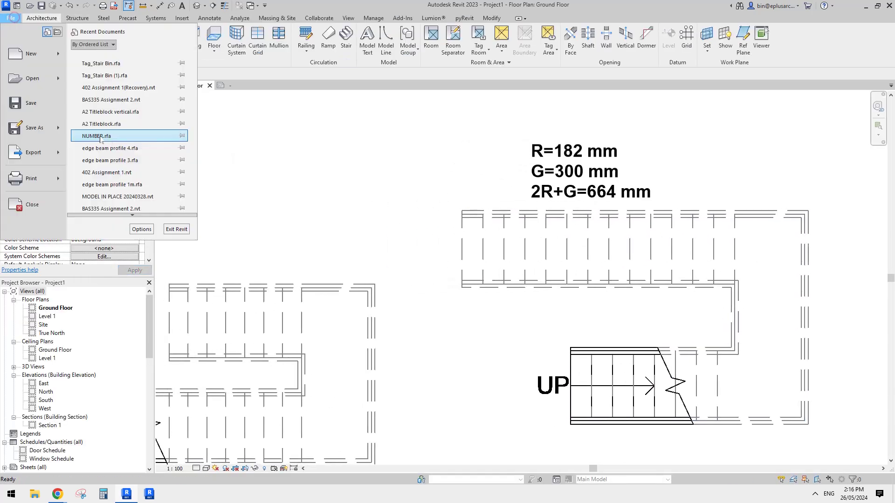
left_click(59, 52)
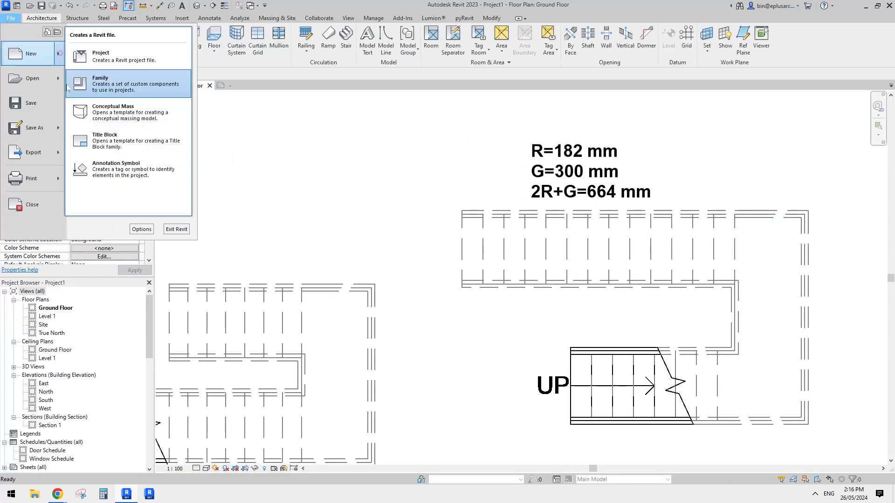
left_click(118, 85)
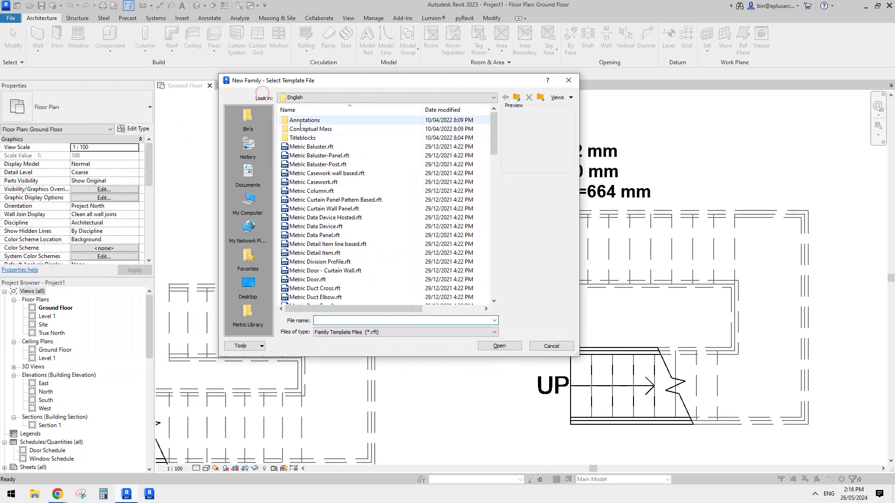
double_click(326, 121)
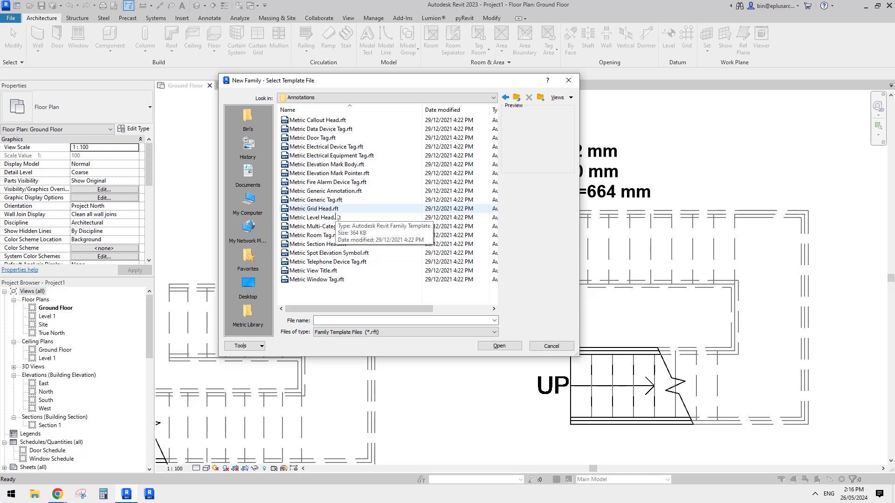
left_click(324, 202)
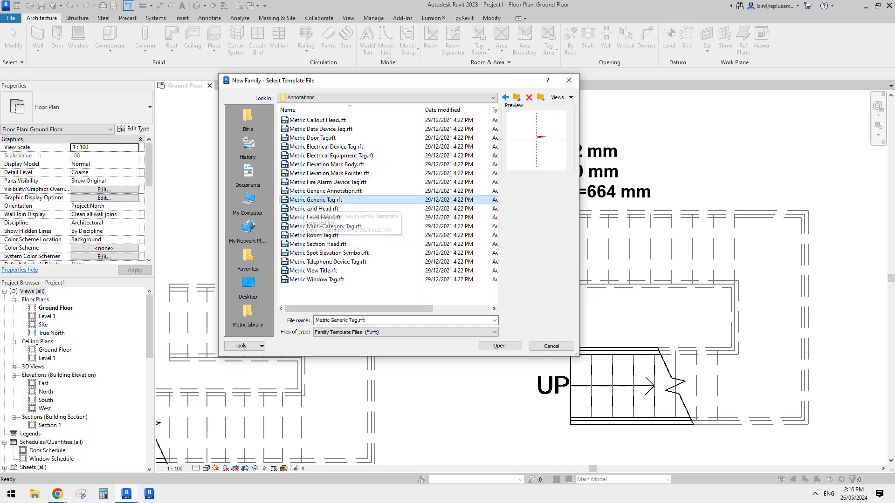
left_click(515, 349)
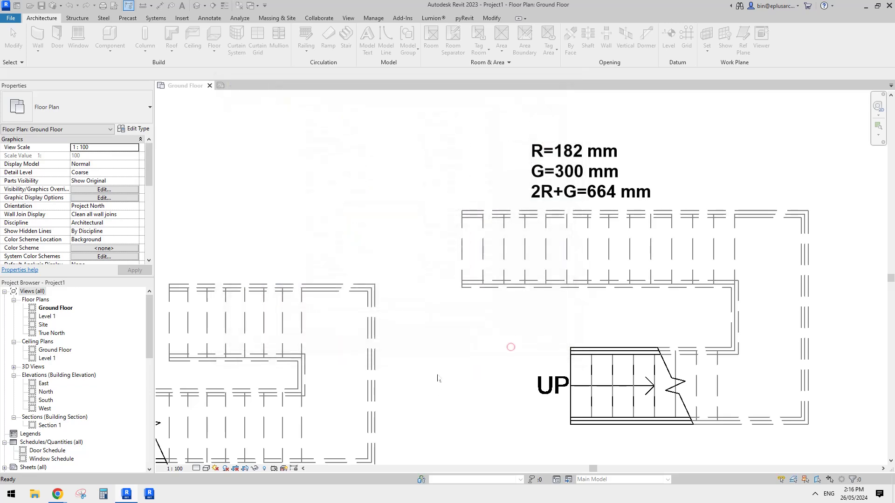
Delete the red instruction note from the new tag family
scroll(527, 281, "up", 5)
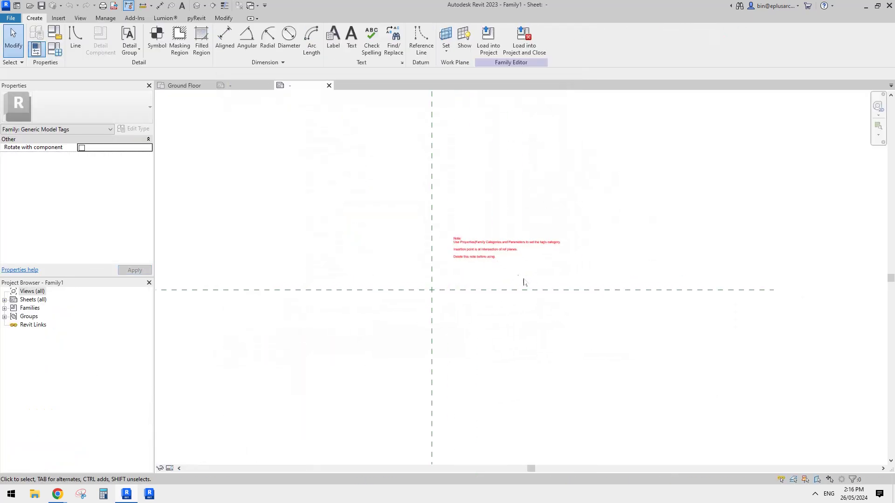
middle_click(519, 278)
middle_click(520, 278)
left_click(482, 253)
scroll(545, 264, "up", 6)
left_click(546, 252)
key("Delete")
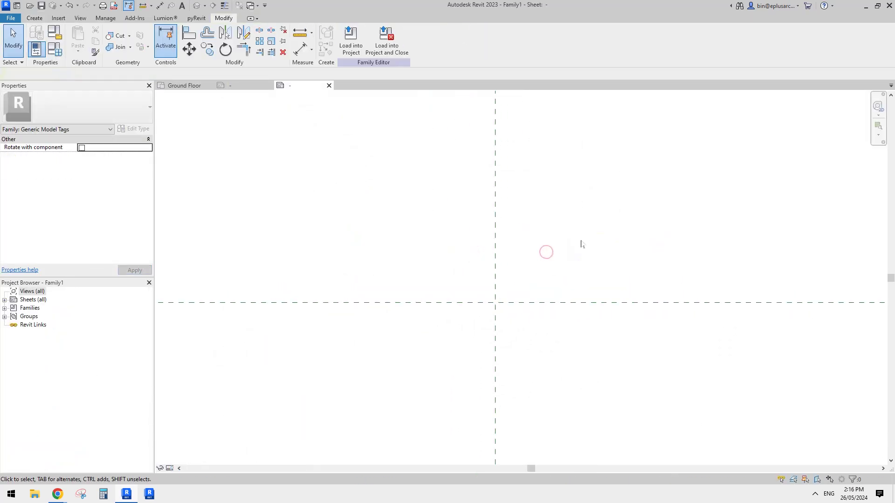
Change the new family's category to Stair Tags
left_click(57, 53)
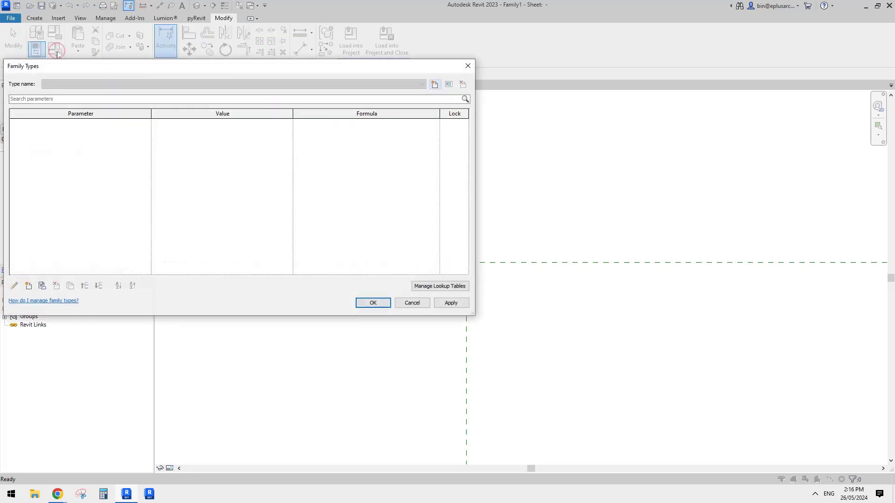
left_click(467, 66)
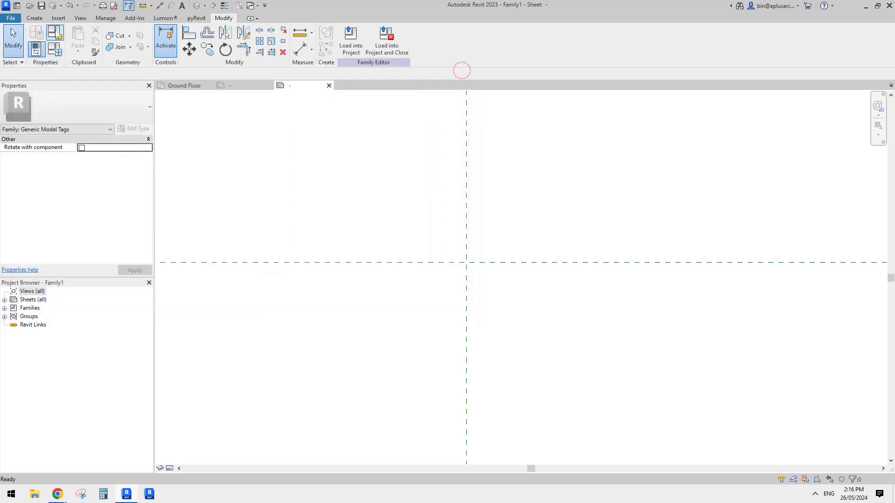
left_click(54, 33)
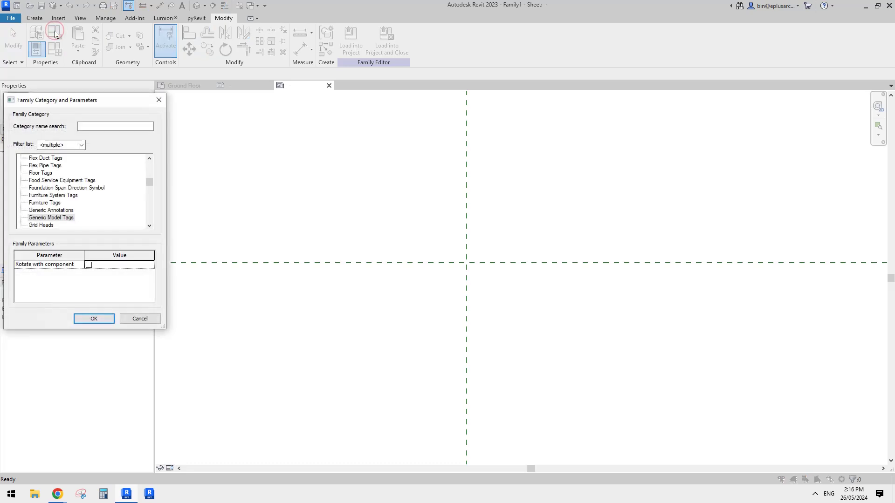
left_click_drag(114, 101, 352, 104)
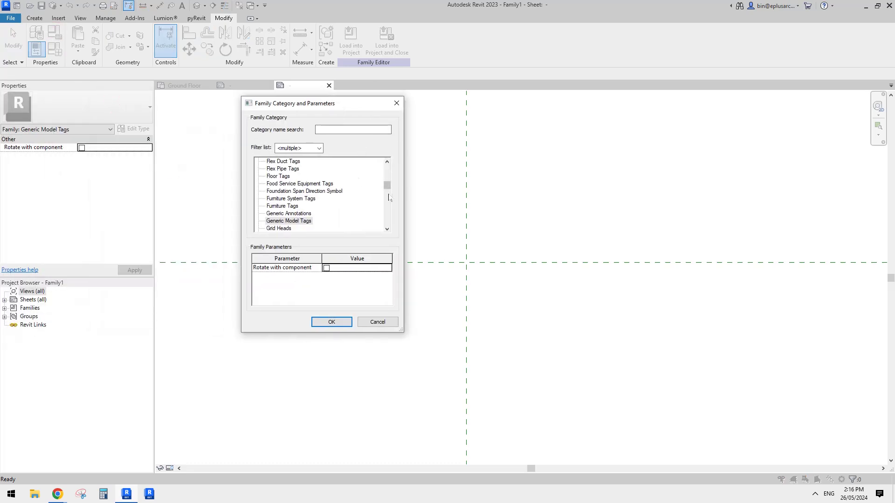
left_click_drag(387, 187, 392, 211)
scroll(311, 220, "down", 5)
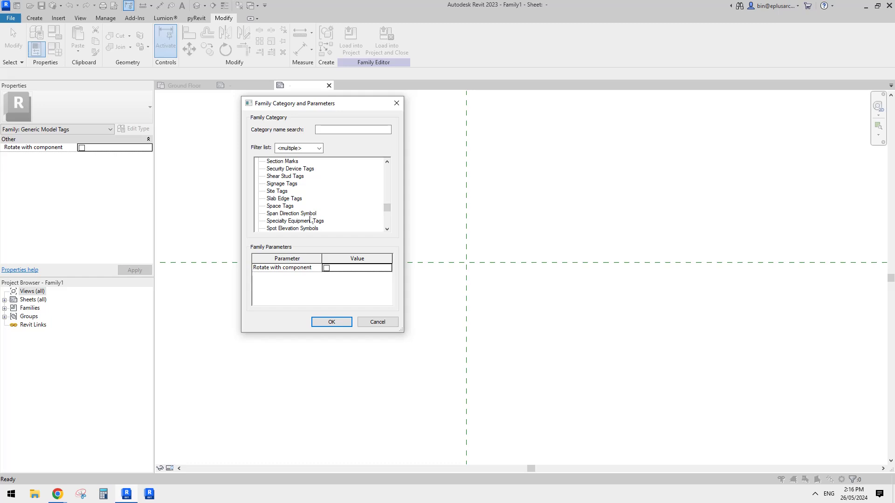
scroll(309, 219, "down", 2)
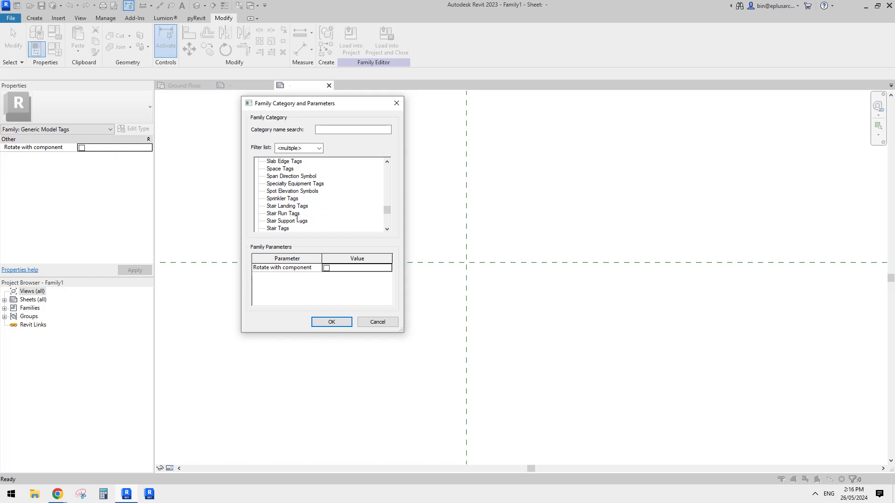
left_click(280, 222)
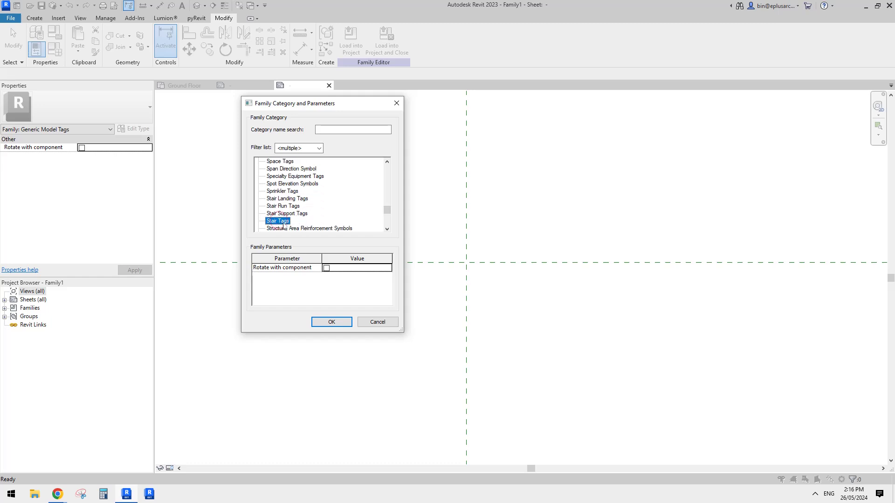
left_click(338, 319)
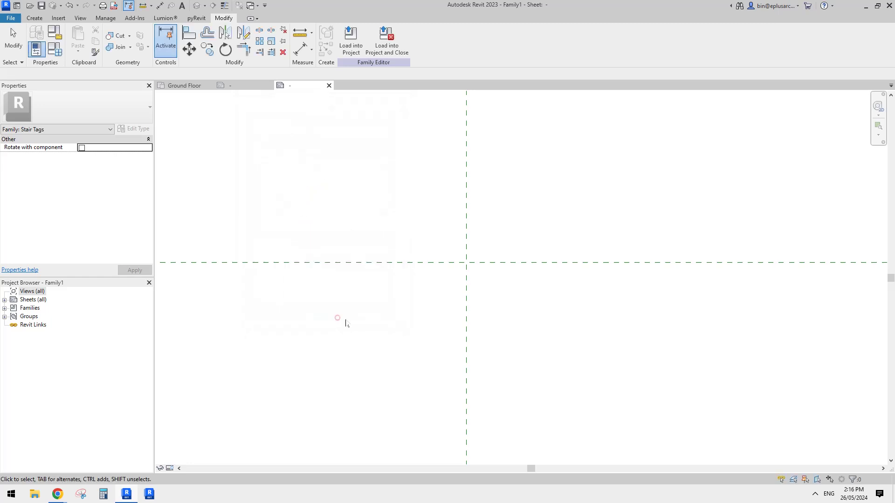
Review the label in the existing stair tag family as a reference and return to the new tag family
middle_click_drag(541, 245, 416, 259)
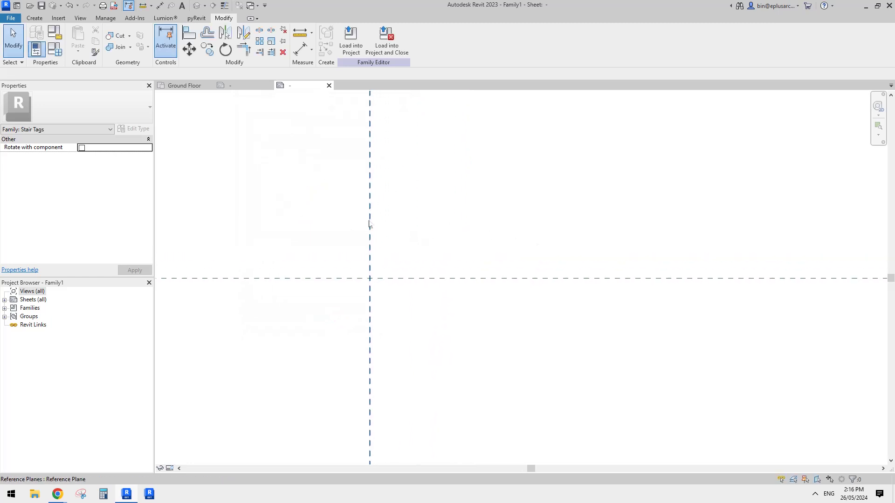
middle_click_drag(380, 210, 378, 204)
middle_click_drag(397, 222, 394, 218)
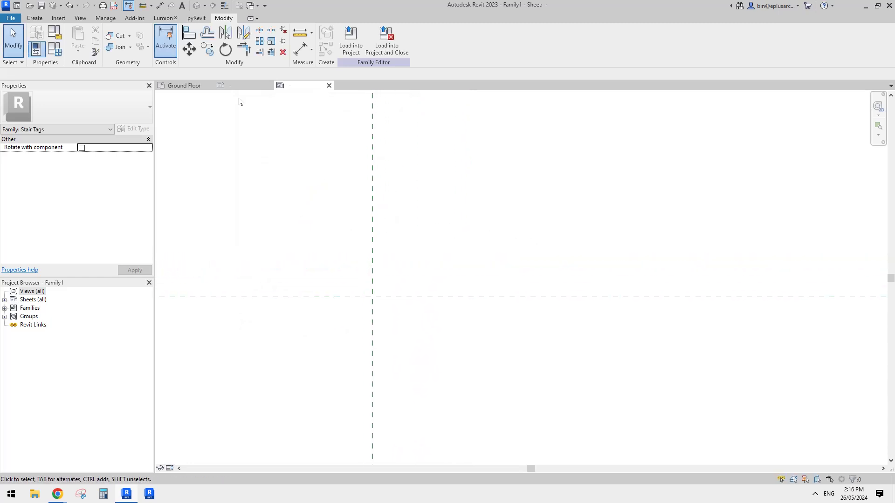
left_click(230, 85)
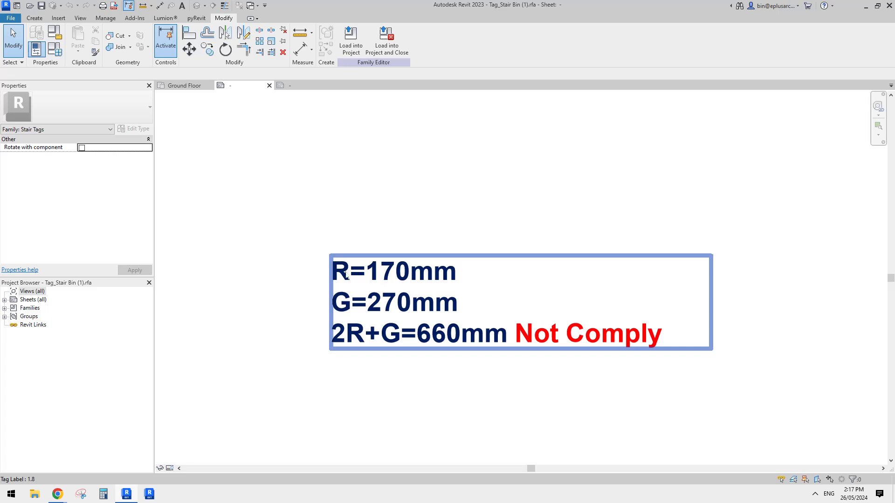
left_click(298, 85)
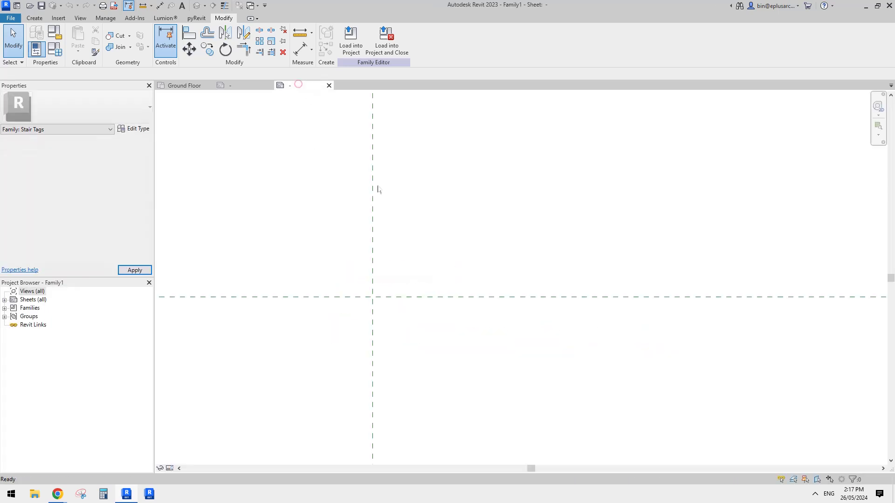
middle_click_drag(414, 241, 413, 241)
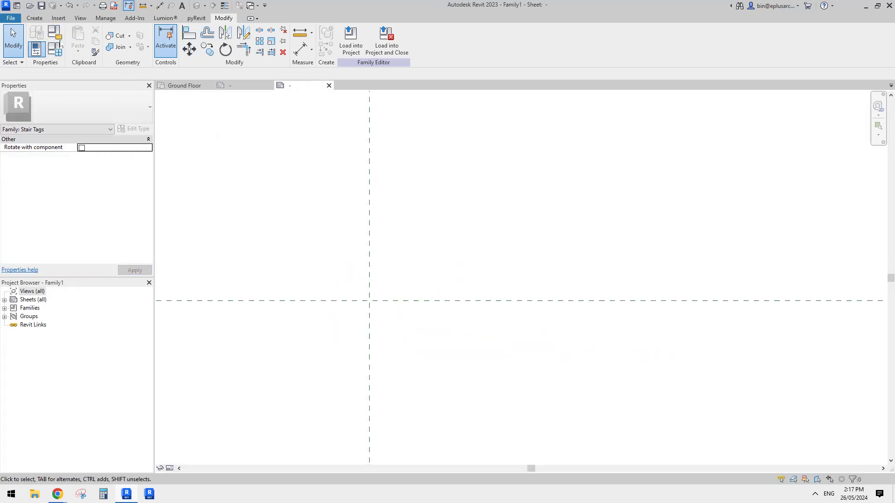
Start a new label and duplicate its 3mm tag label type under the name 1.8mm
left_click(35, 18)
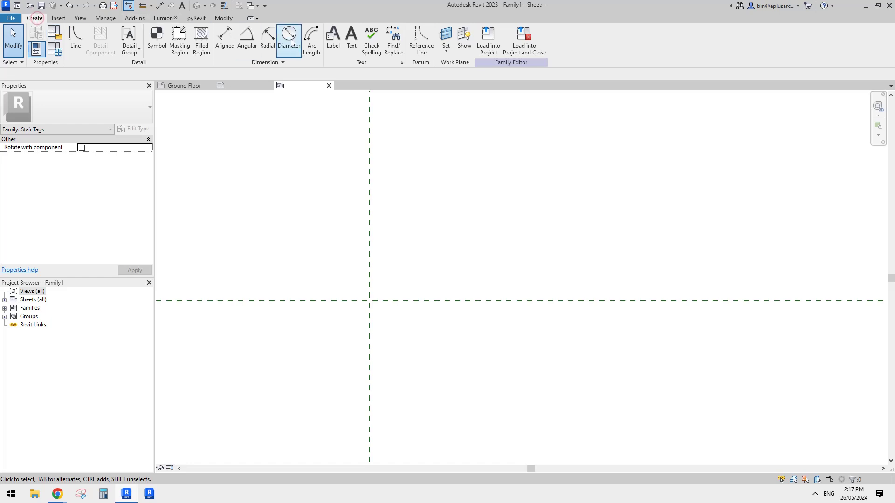
left_click(334, 41)
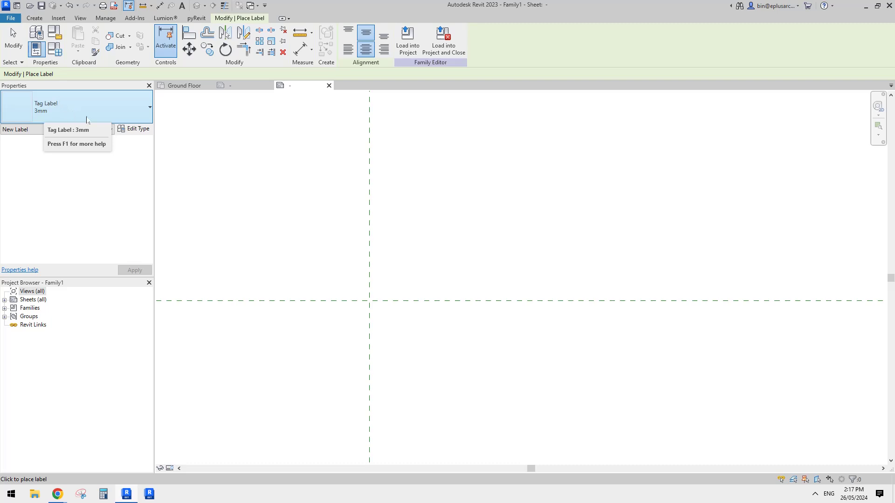
left_click(131, 129)
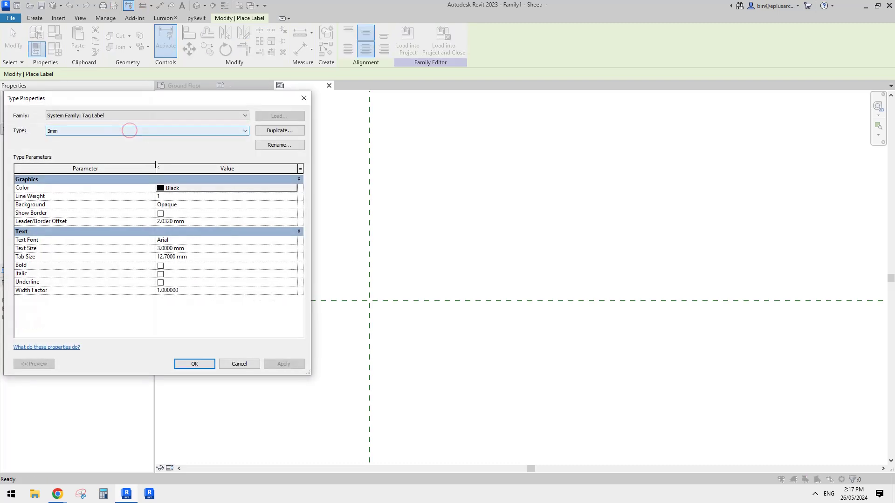
left_click(166, 117)
left_click(162, 112)
left_click_drag(170, 101, 213, 97)
left_click(170, 127)
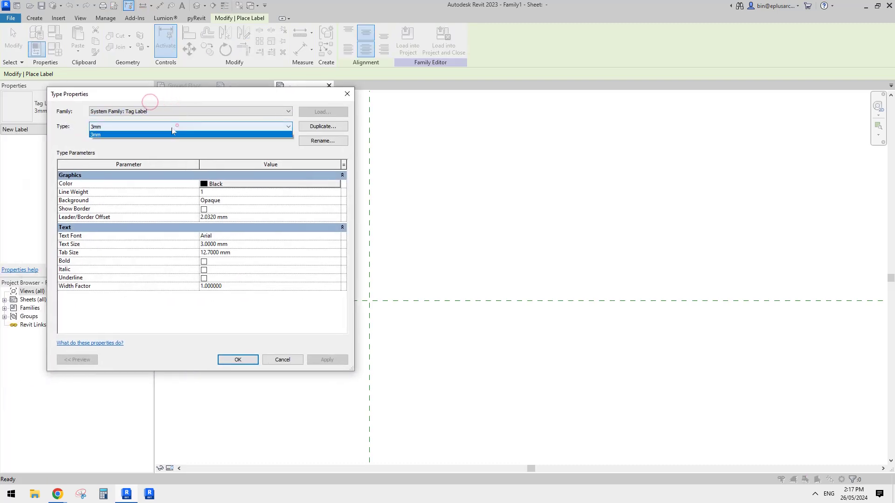
left_click(176, 125)
left_click(323, 126)
left_click_drag(70, 179, 149, 176)
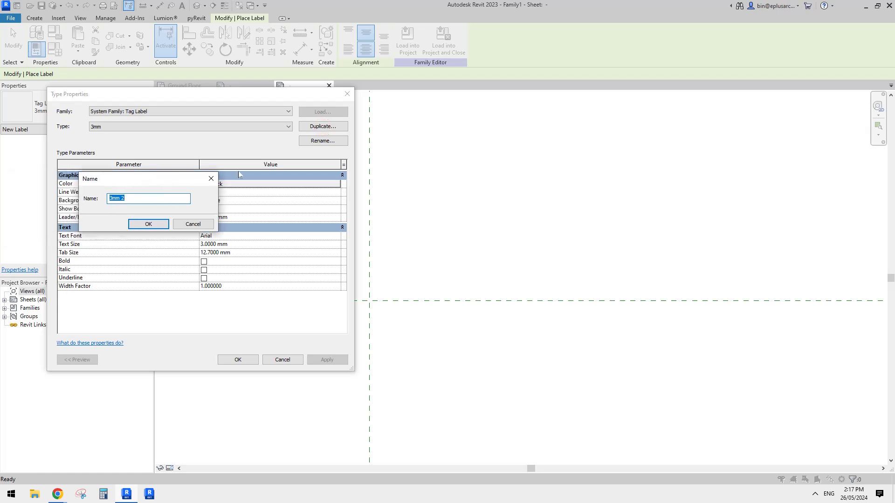
type("2m")
key("BackSpace")
key("BackSpace")
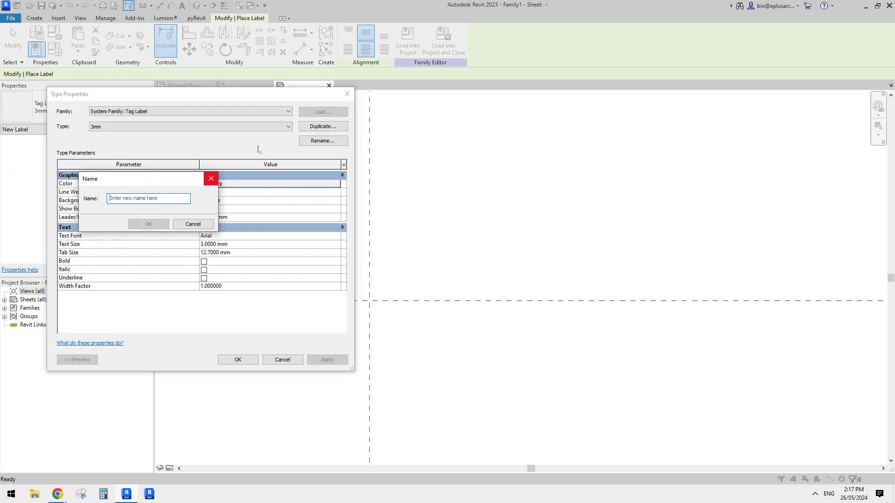
type("1.8mm")
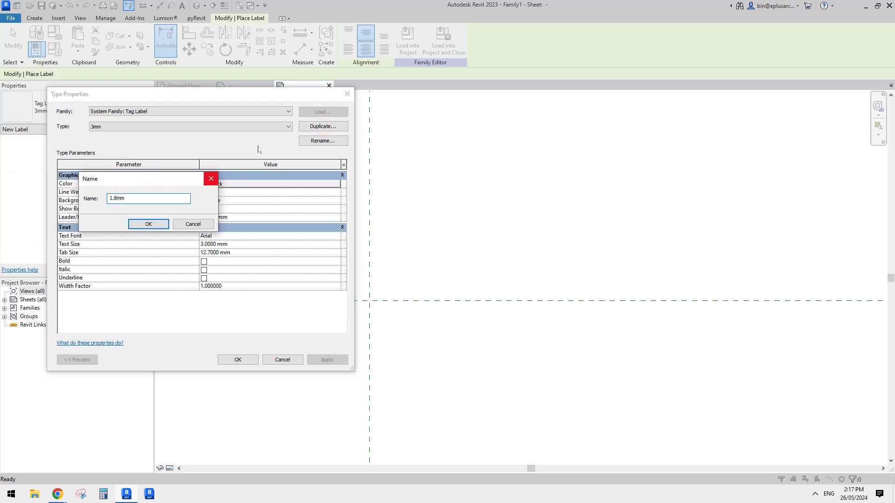
left_click(148, 225)
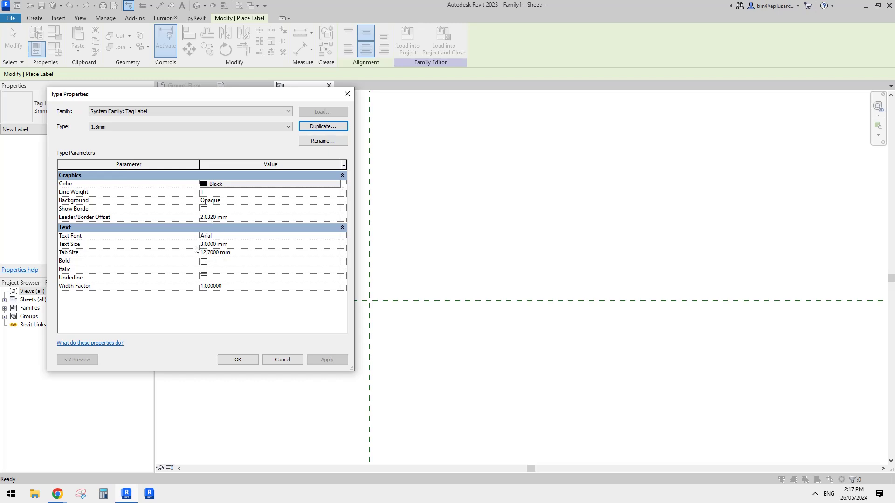
Set the 1.8mm label type's text size to 1.8 mm and make its text bold
left_click(245, 246)
type("1.8")
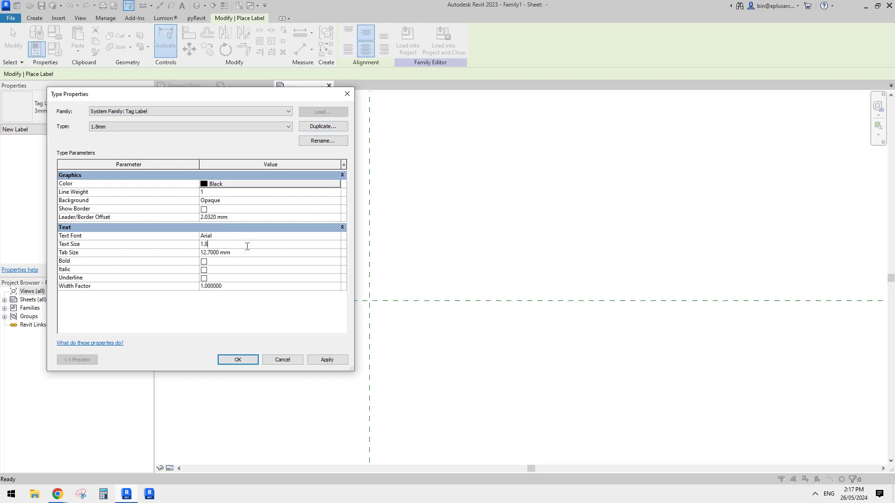
left_click(203, 262)
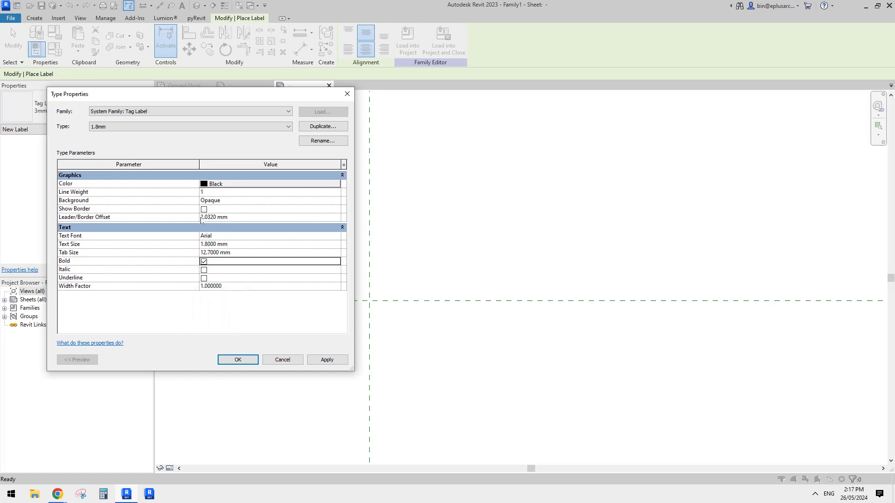
Set the label type's leader/border offset to 0.5 mm and tab size to 5 mm, and accept the type properties
left_click(220, 217)
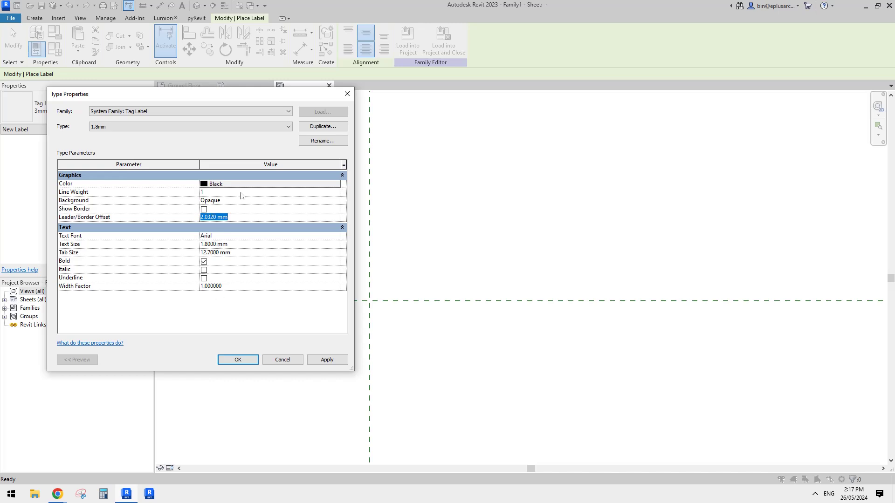
left_click_drag(245, 218, 207, 219)
type("0.5")
left_click(225, 253)
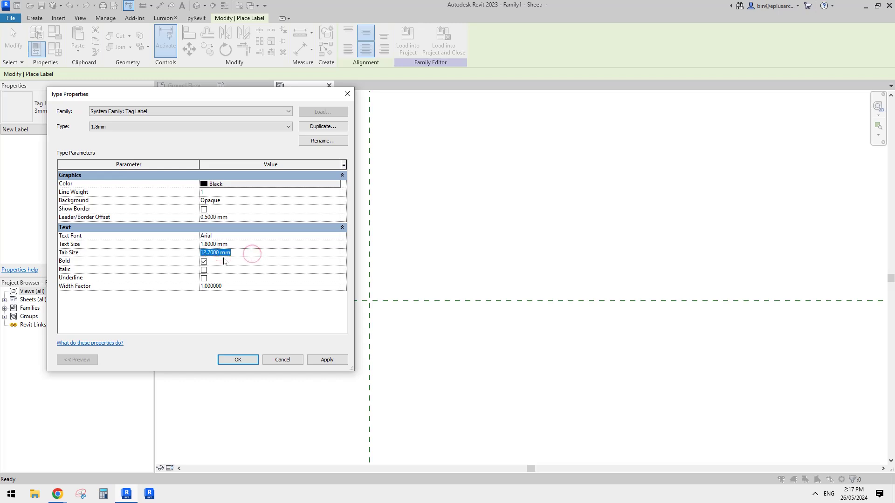
type("5")
left_click(239, 302)
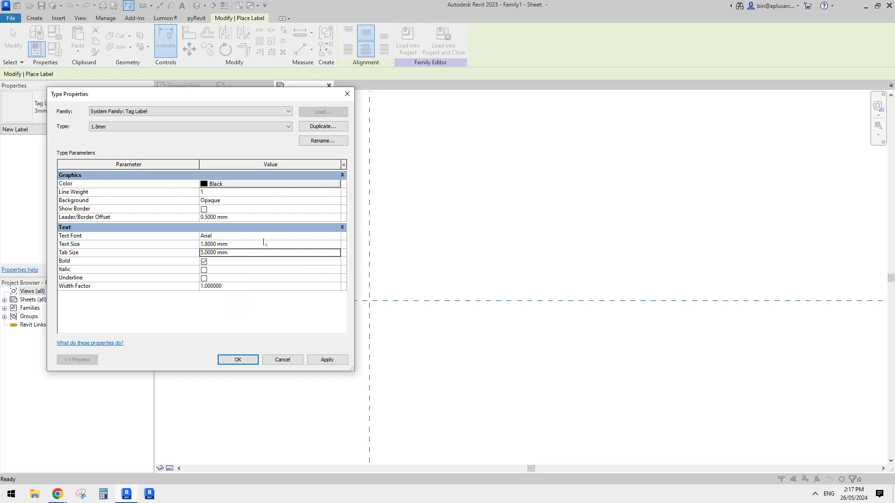
left_click(242, 361)
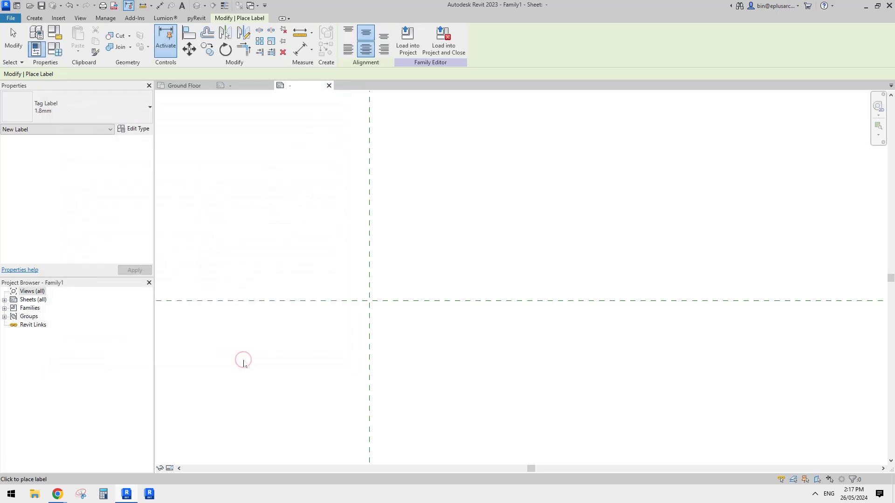
Place the label above the reference plane intersection and add the Actual Riser Height parameter to it
left_click(381, 247)
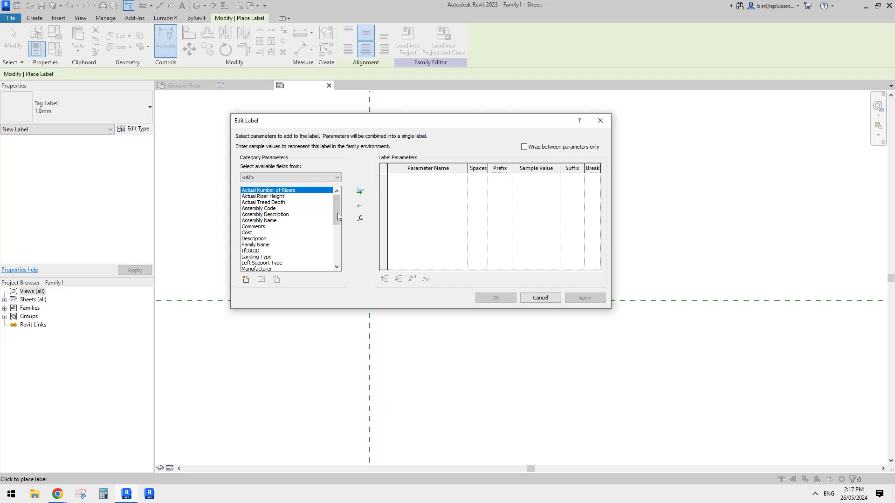
left_click_drag(408, 124, 465, 196)
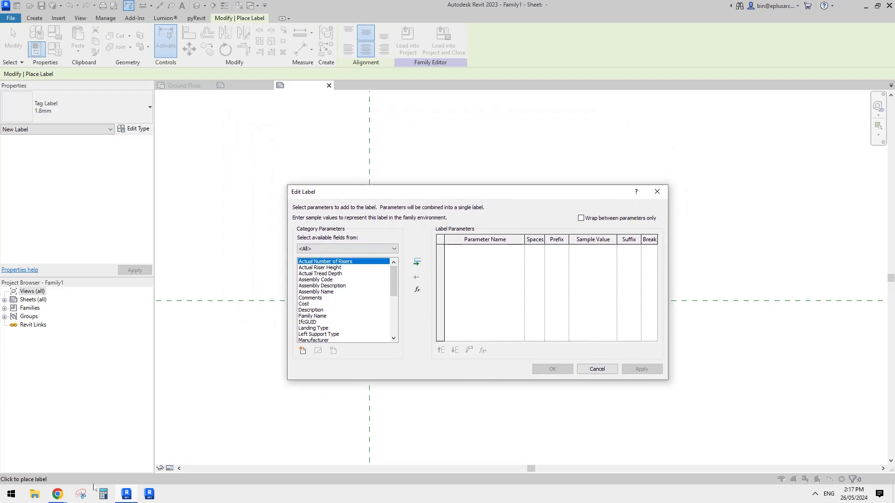
left_click(327, 268)
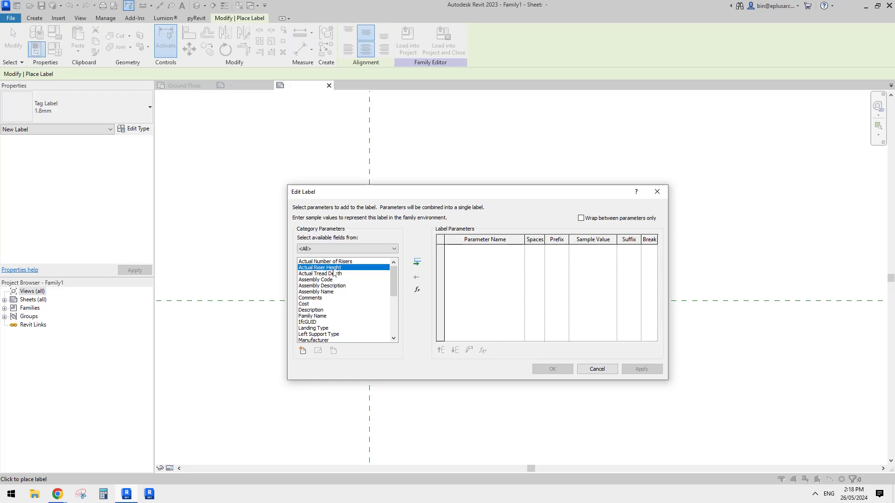
left_click(419, 263)
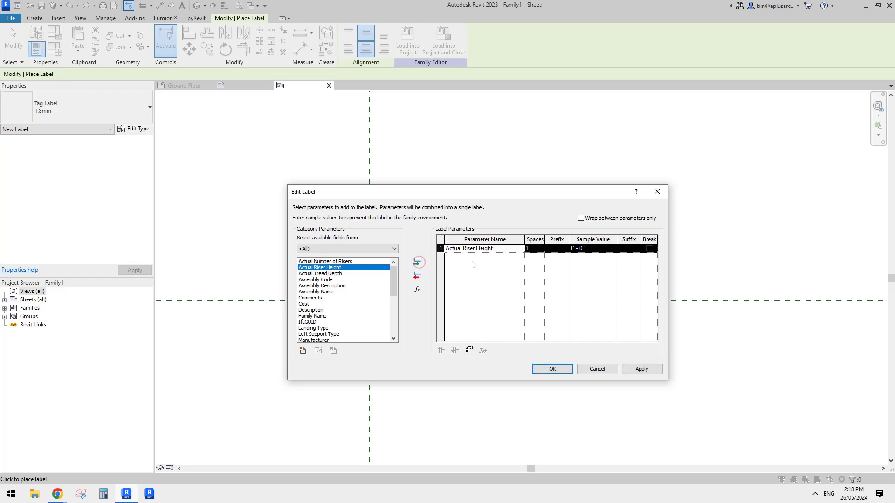
Override the riser height's project format with millimetres, 0 decimal places and the mm unit symbol
left_click(592, 252)
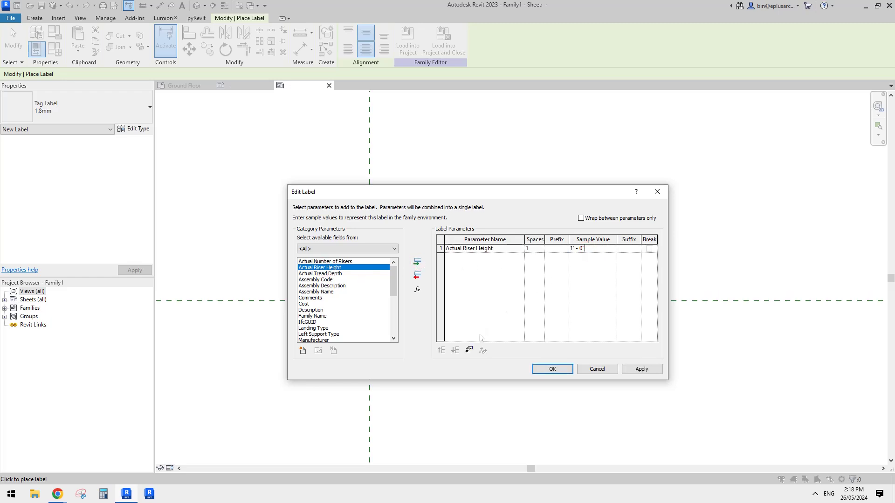
left_click(469, 350)
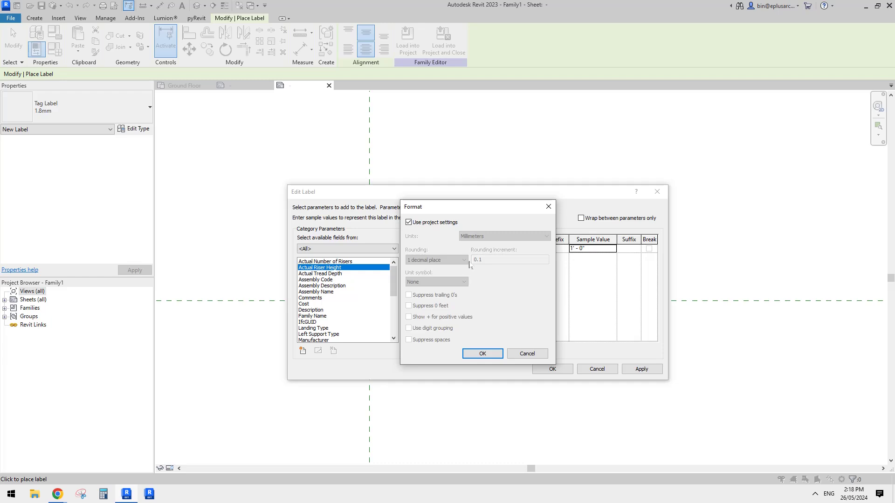
left_click(420, 223)
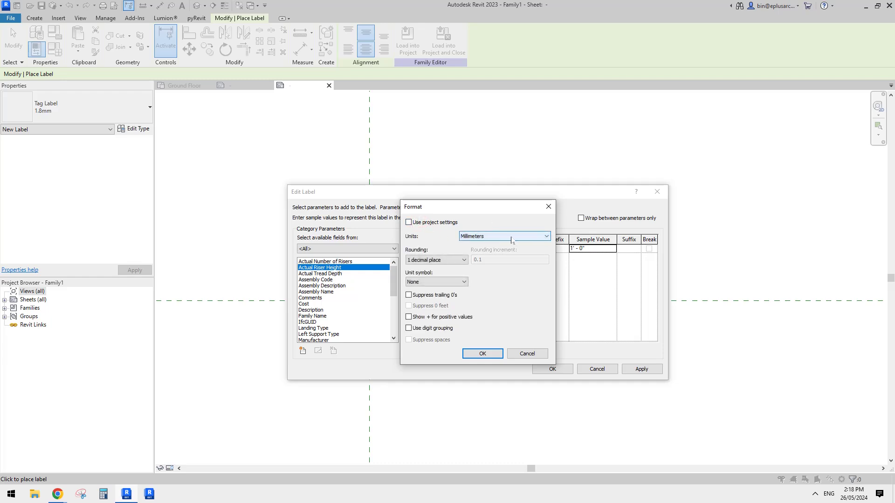
left_click(444, 261)
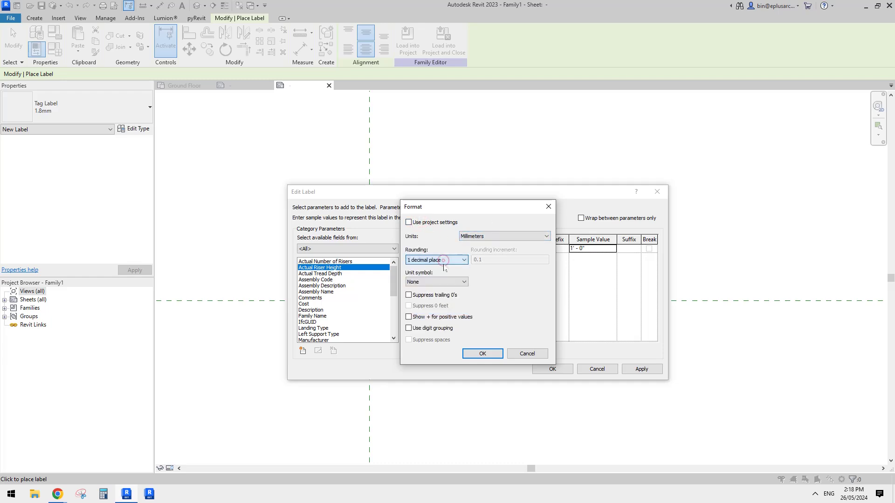
left_click(421, 262)
left_click(421, 286)
left_click(437, 282)
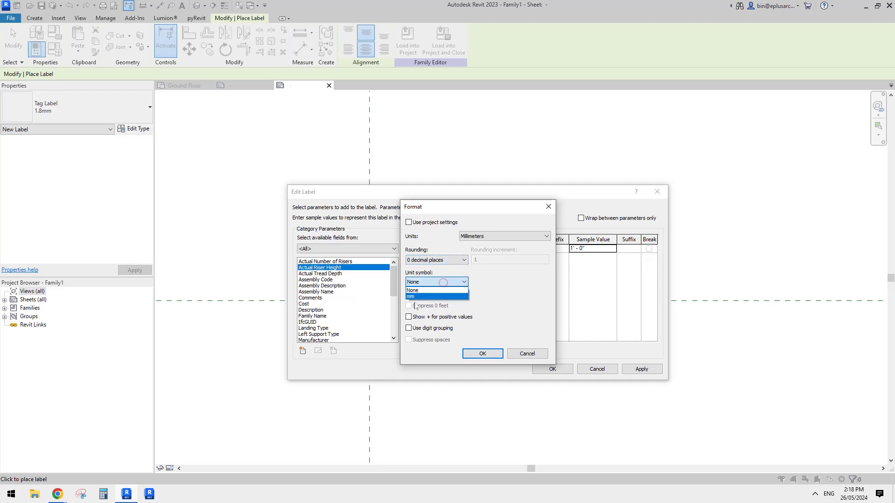
left_click(411, 297)
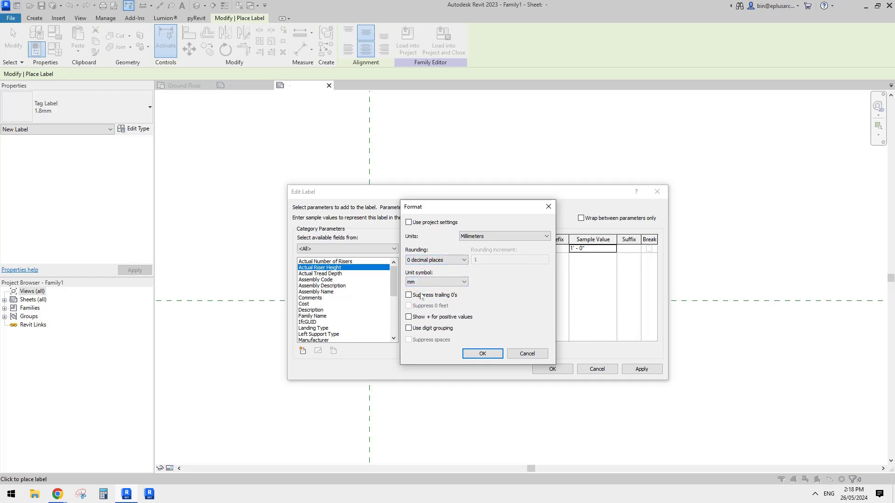
left_click(482, 353)
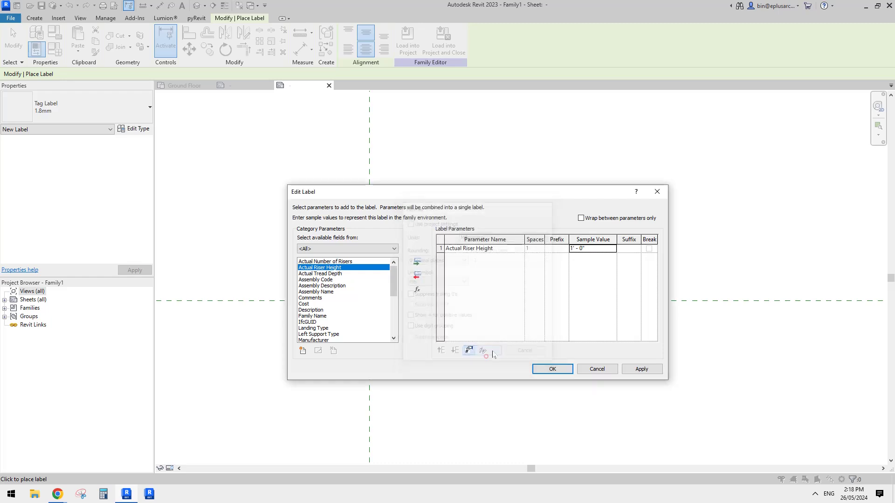
Give the Actual Riser Height parameter the sample value 170mm and the prefix R=
left_click(590, 249)
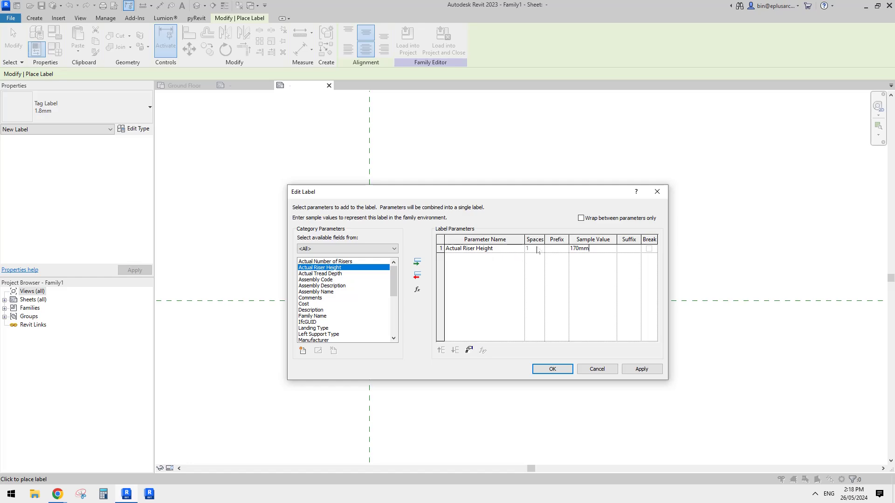
left_click_drag(512, 195, 505, 170)
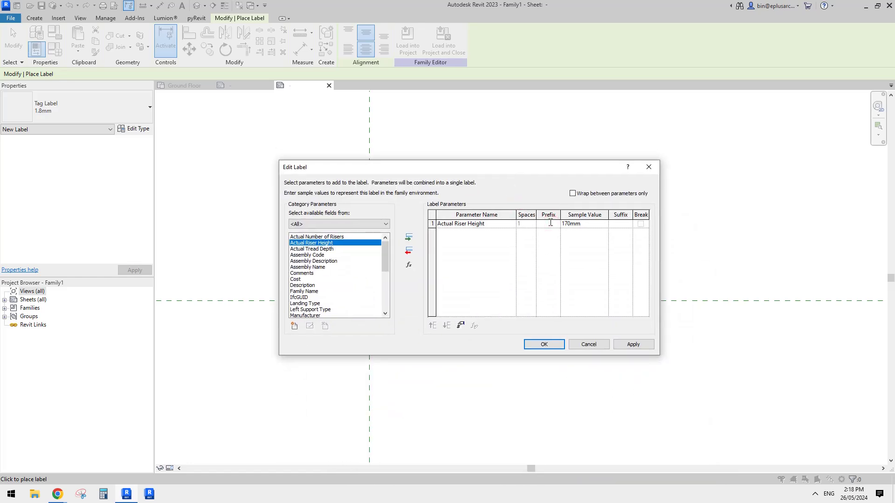
key("Caps_Lock")
Add the Actual Tread Depth parameter to the label with the prefix G= and the sample value 270mm
left_click(318, 250)
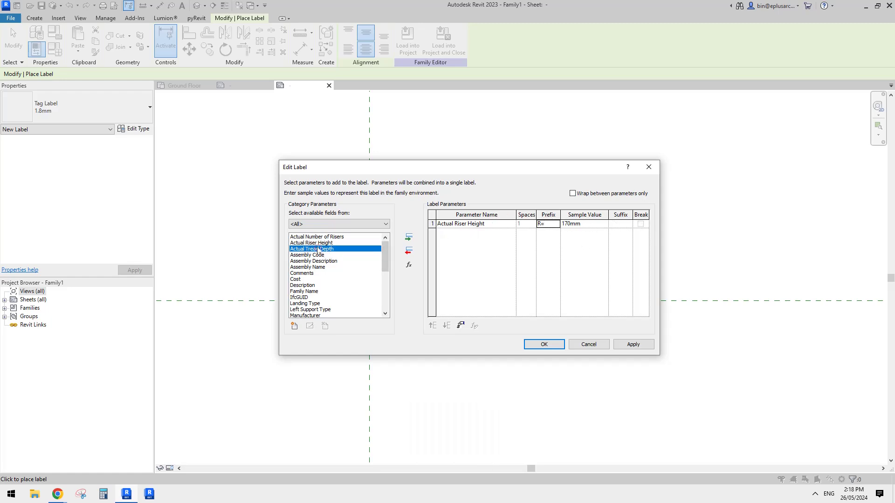
left_click(408, 239)
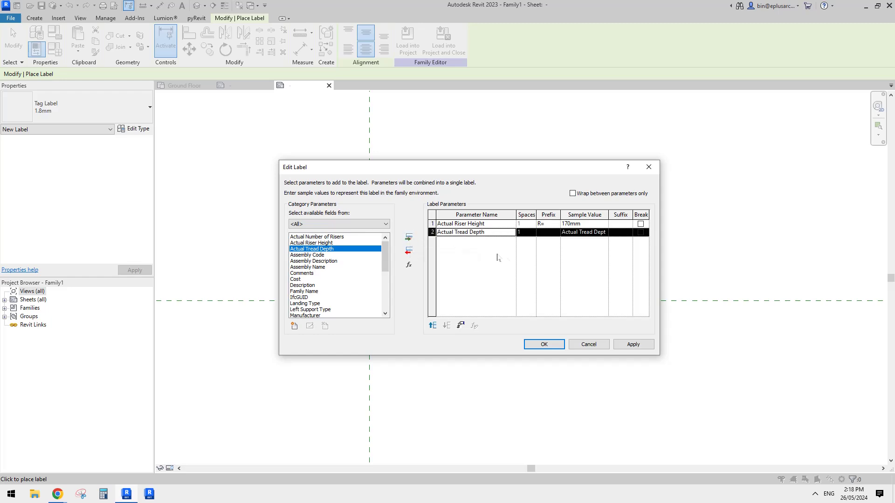
left_click(547, 232)
type("G")
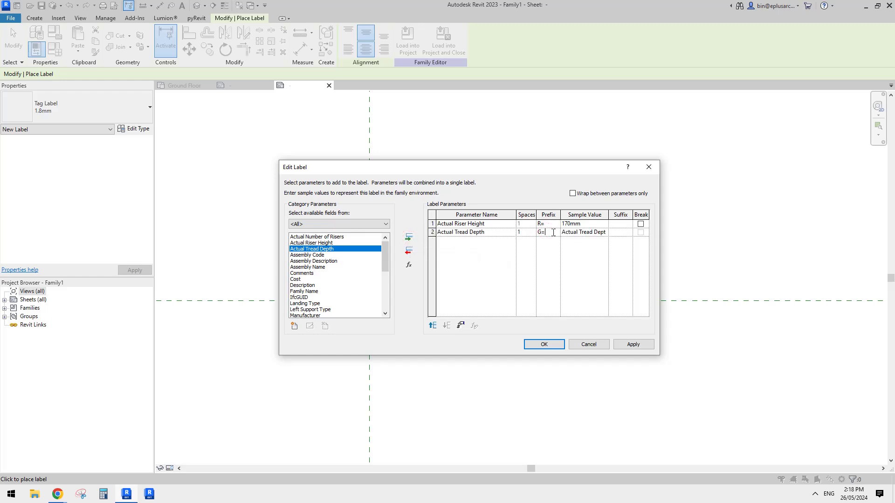
type("=")
key("Caps_Lock")
left_click(582, 233)
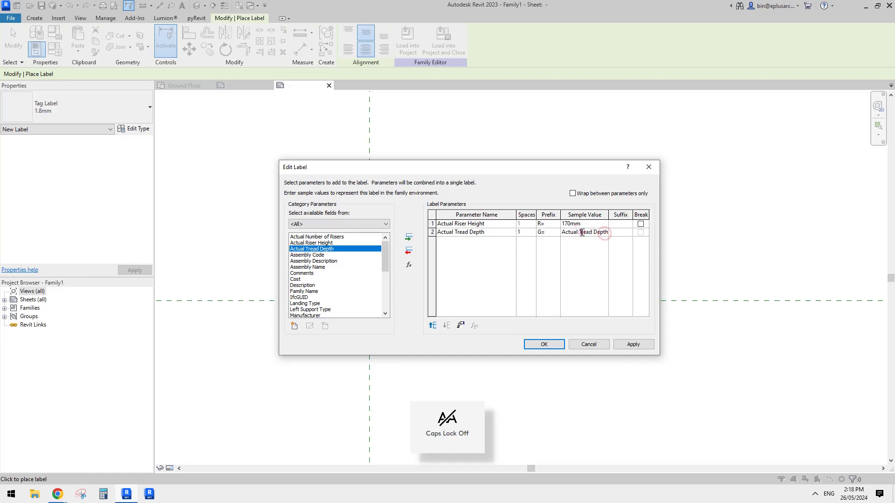
left_click_drag(562, 232, 665, 233)
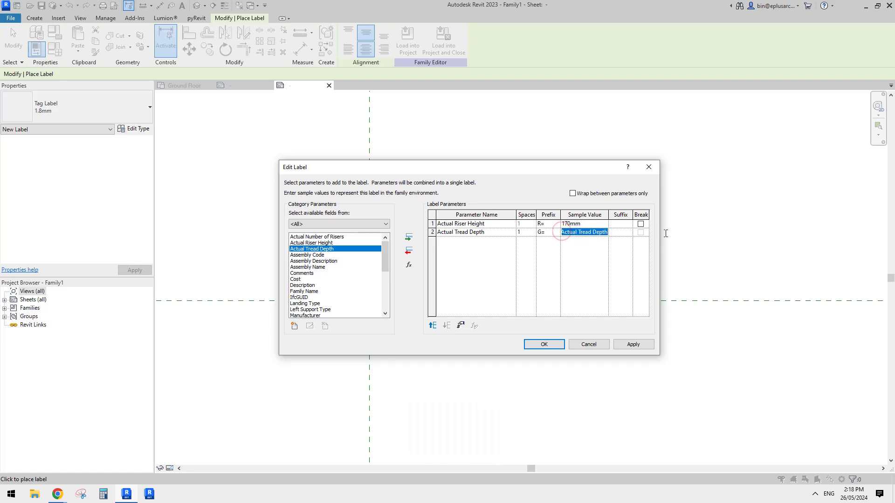
type("270mm")
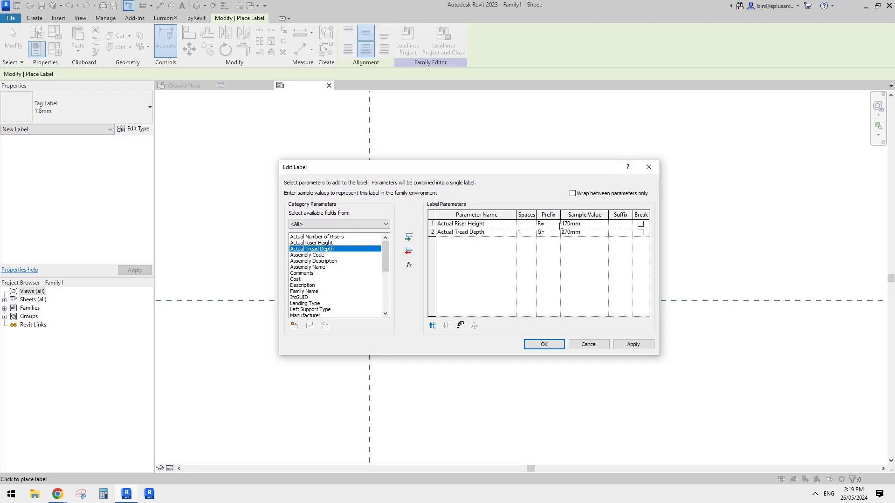
Add a line break after the riser height parameter and accept the label
left_click(641, 224)
left_click_drag(495, 170, 489, 187)
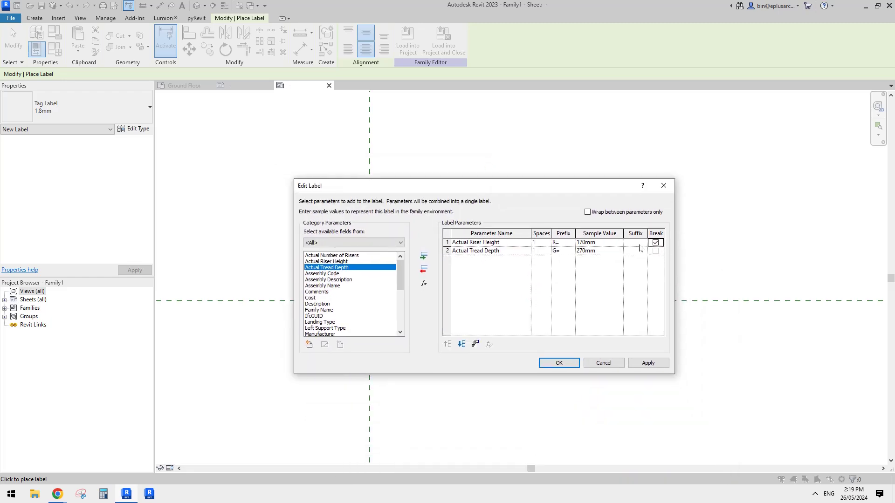
left_click(559, 363)
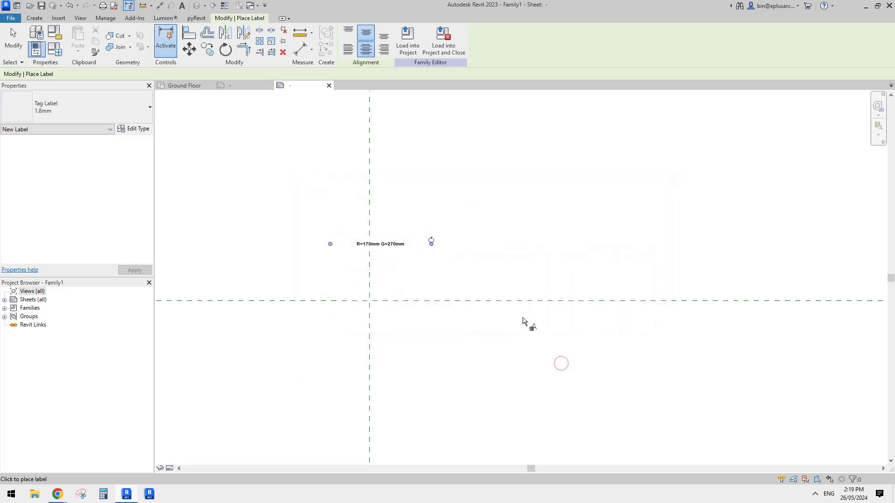
Reopen the placed label's parameter list, turn on the break after Actual Riser Height, and accept it
left_click(416, 246)
scroll(361, 264, "up", 2)
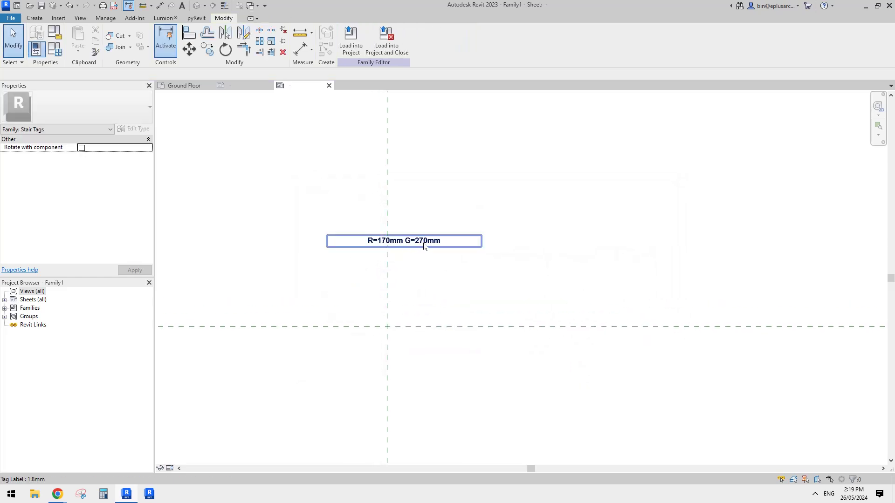
left_click(424, 246)
left_click(138, 129)
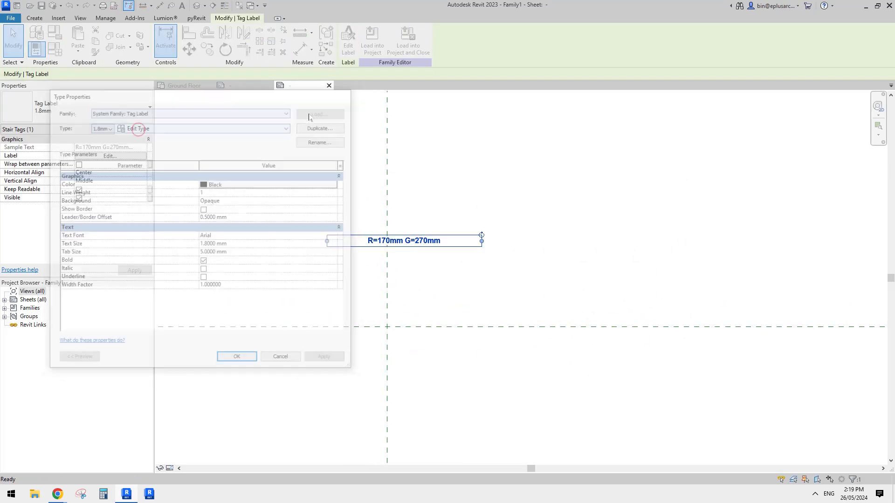
left_click(110, 155)
left_click(655, 242)
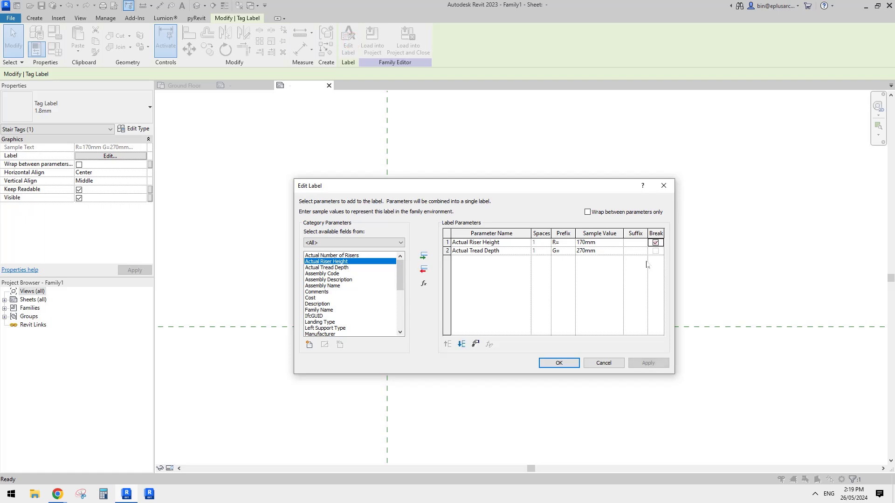
left_click(559, 363)
Move the label so its box starts at the vertical reference plane, just above the horizontal reference plane
left_click(444, 201)
left_click_drag(407, 238, 460, 277)
left_click(459, 208)
left_click(467, 232)
left_click(467, 278)
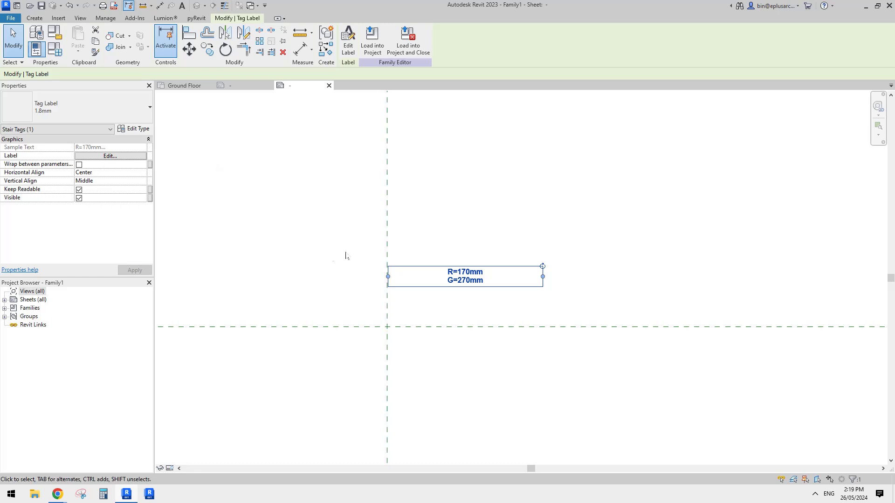
Set the label's horizontal alignment to Left and shorten its text box
left_click(125, 173)
left_click(142, 173)
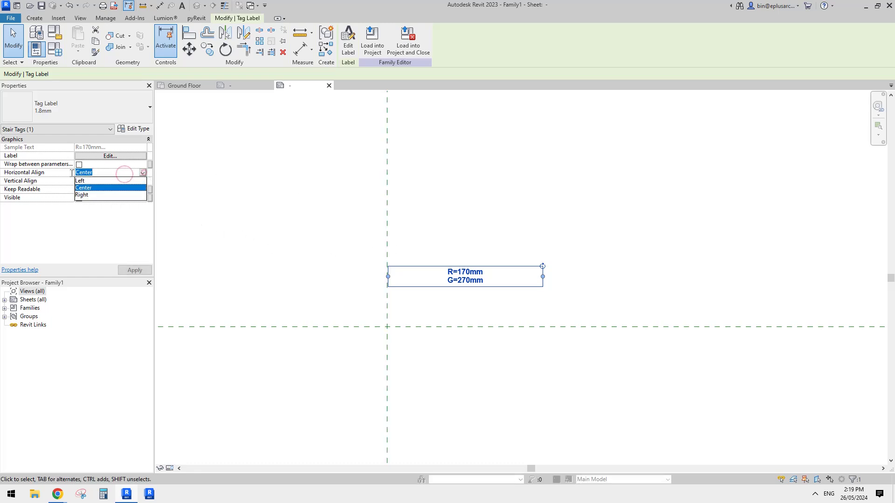
left_click(80, 181)
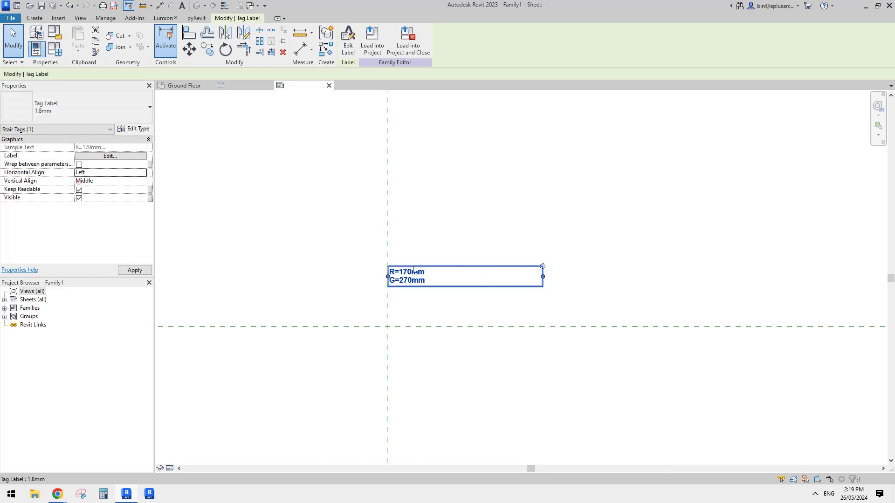
left_click_drag(542, 275, 483, 277)
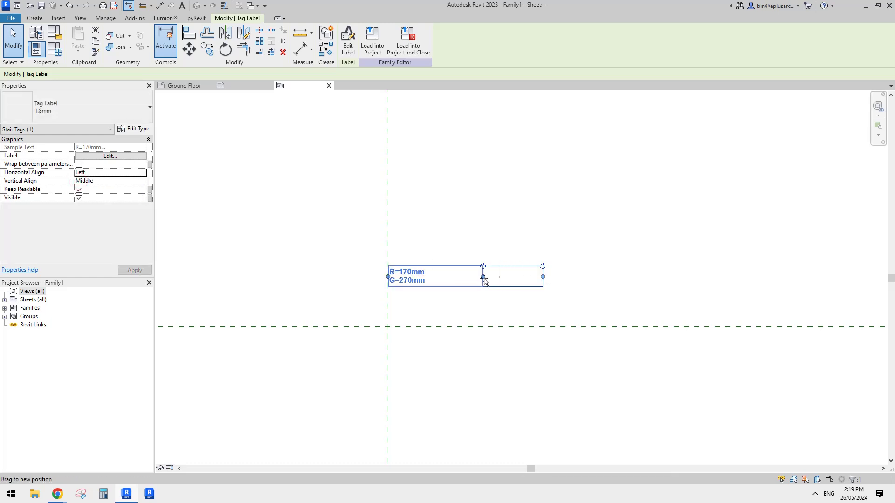
left_click(323, 244)
Move the label down closer to the horizontal reference plane
left_click_drag(410, 279, 410, 305)
left_click(428, 255)
scroll(410, 308, "up", 4)
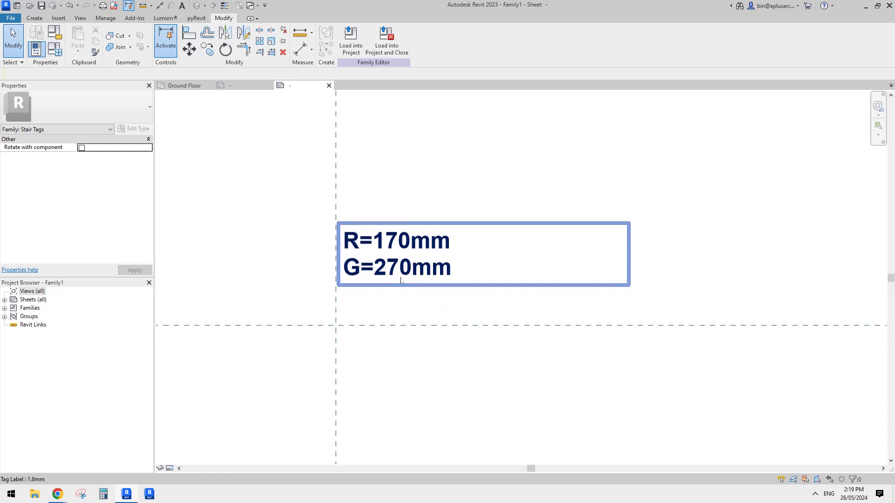
Start a calculated value for the label named 2R+G, with the type set to Length
left_click(396, 301)
left_click(349, 49)
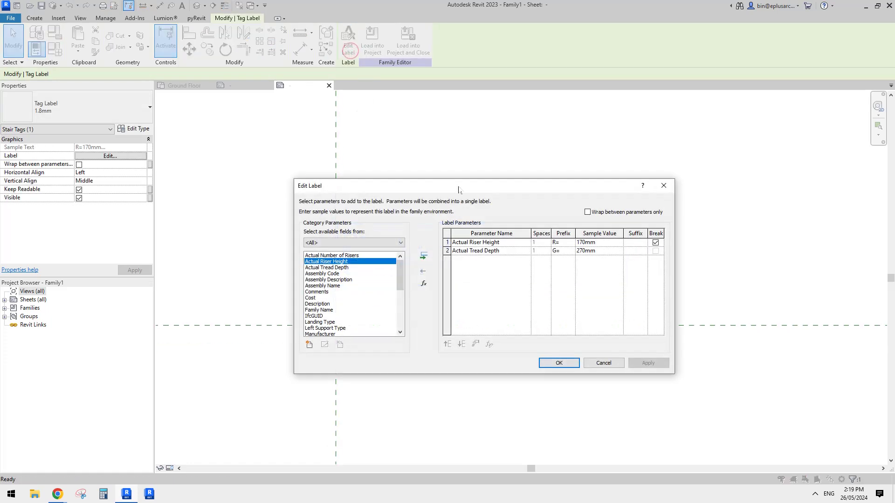
left_click(424, 285)
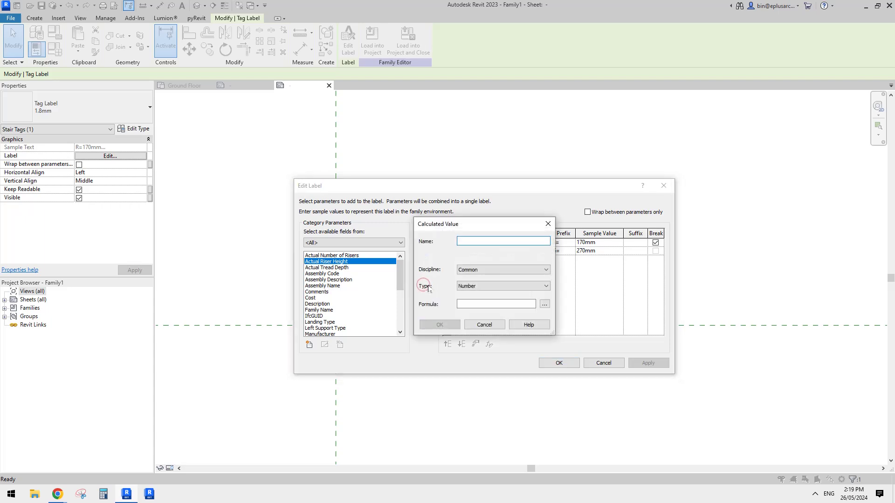
key("Caps_Lock")
type("2")
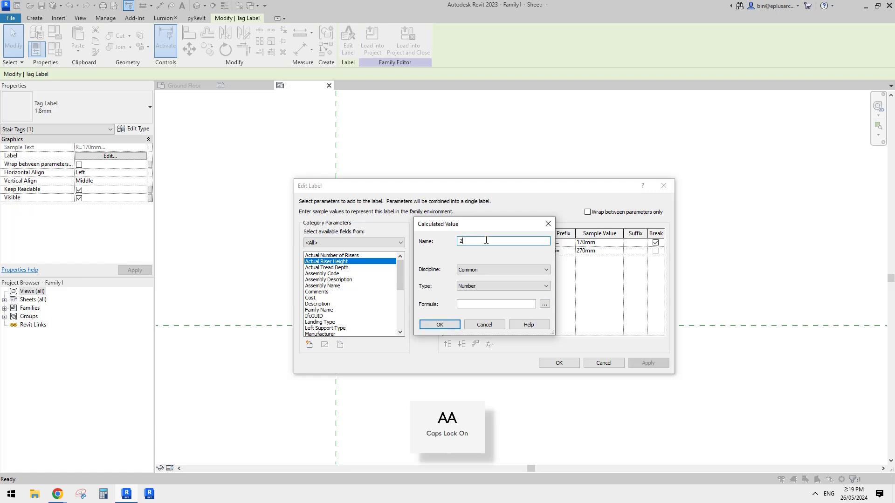
type("R+G")
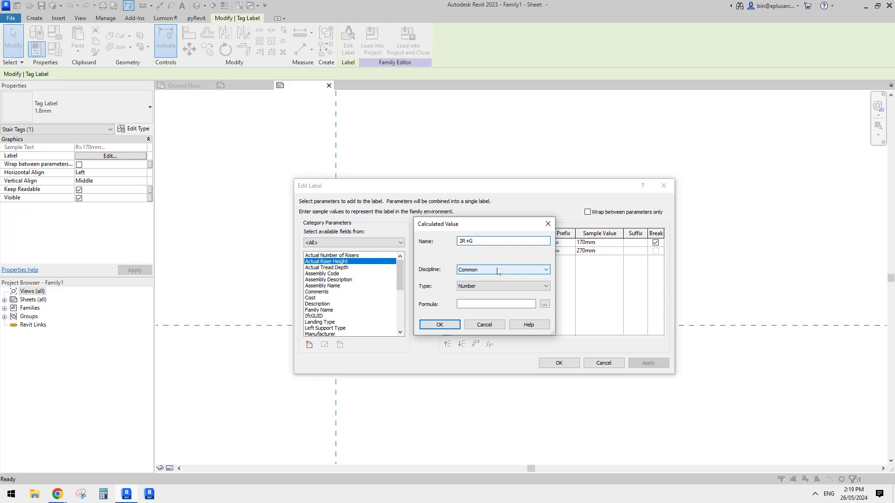
left_click(499, 286)
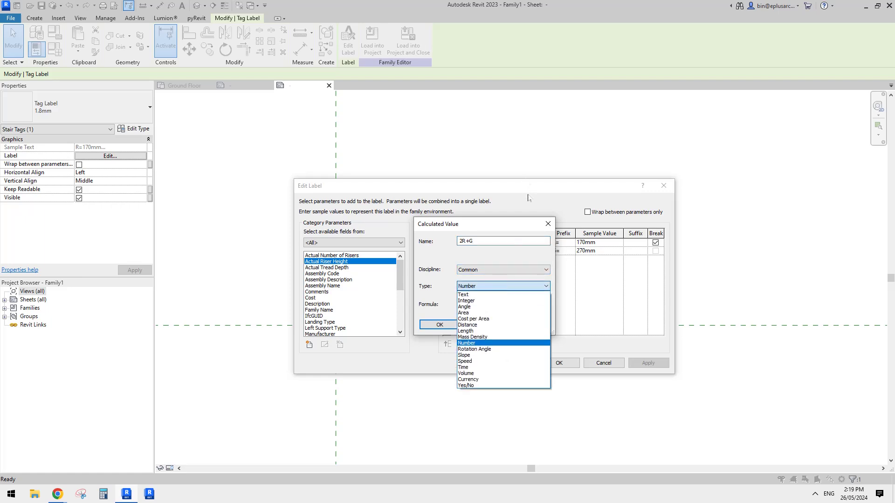
left_click(492, 332)
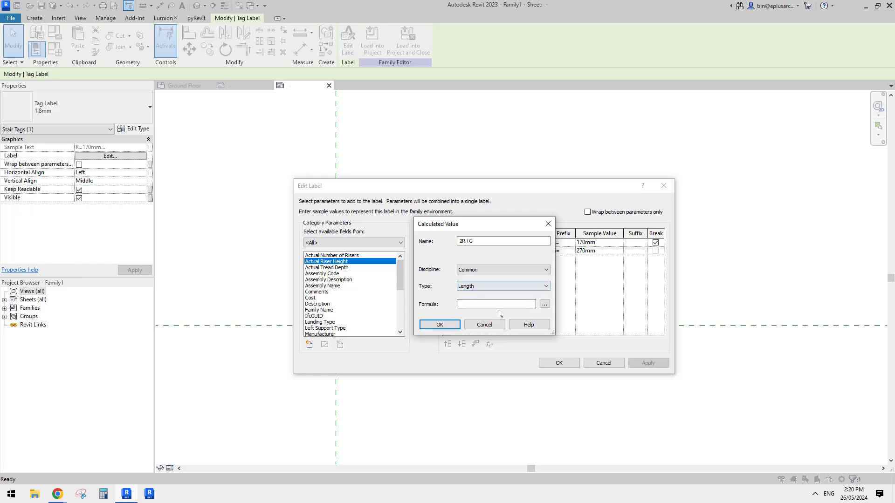
Define the calculated value's formula as Actual Riser Height*2+Actual Tread Depth and add it to the label
left_click(545, 304)
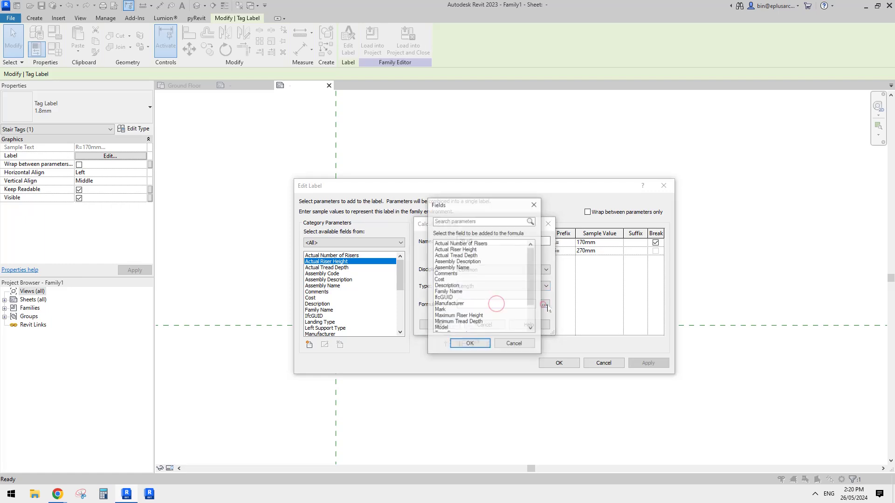
left_click(457, 251)
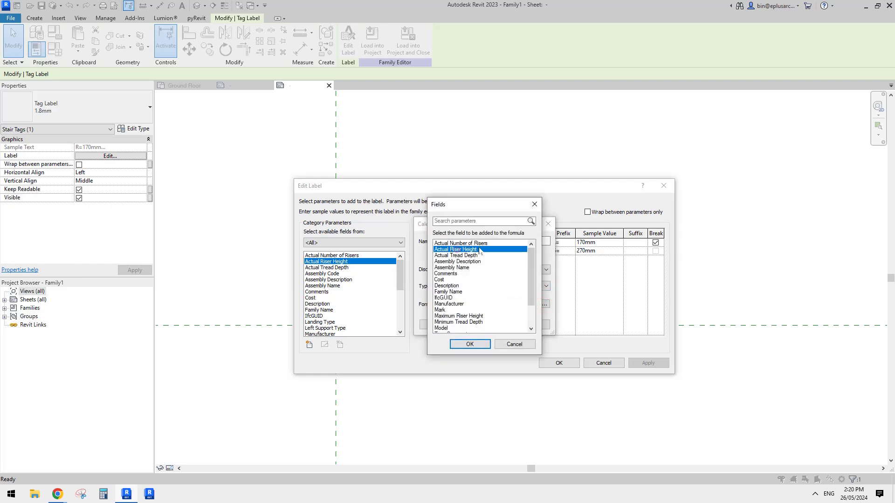
left_click(470, 344)
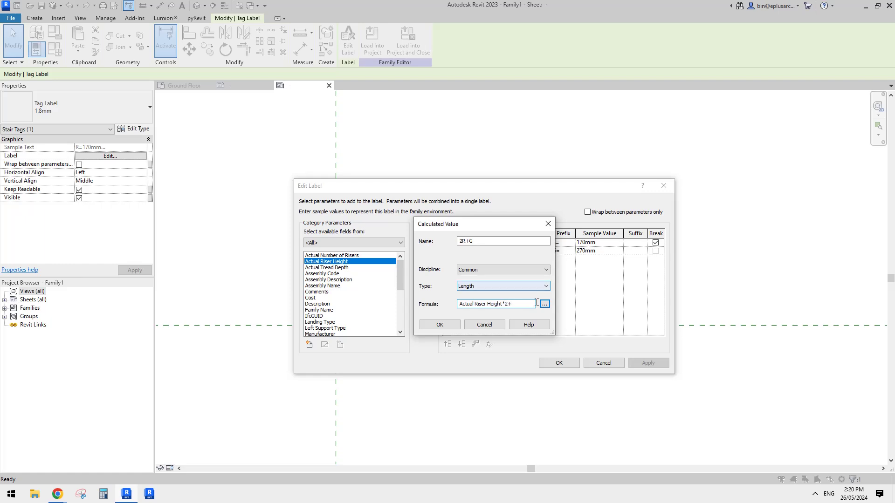
left_click(545, 304)
left_click(470, 256)
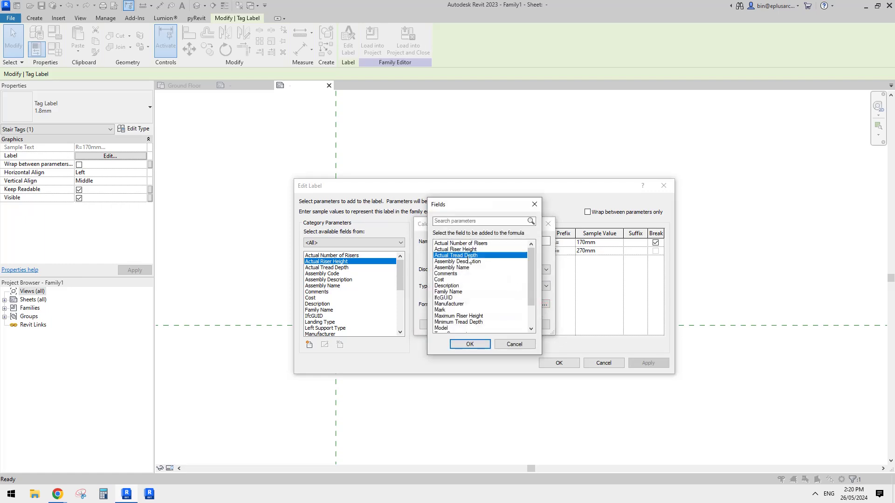
left_click(470, 345)
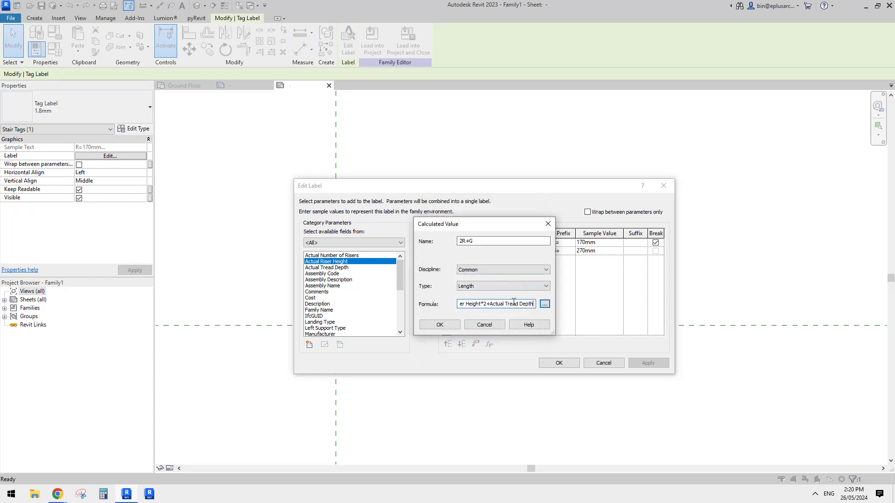
left_click(439, 325)
Give the 2R+G parameter the sample value 600mm and the prefix 2R+G
left_click(596, 261)
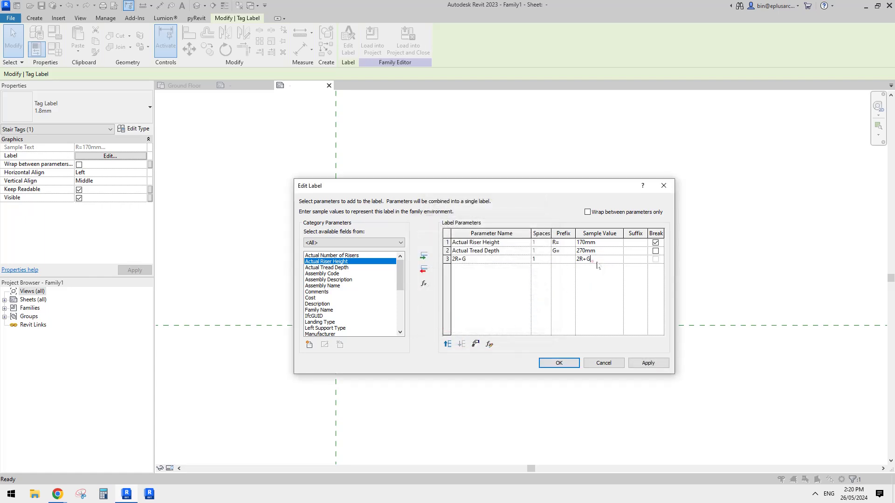
double_click(591, 261)
type("600M")
key("BackSpace")
key("Caps_Lock")
type("m2R")
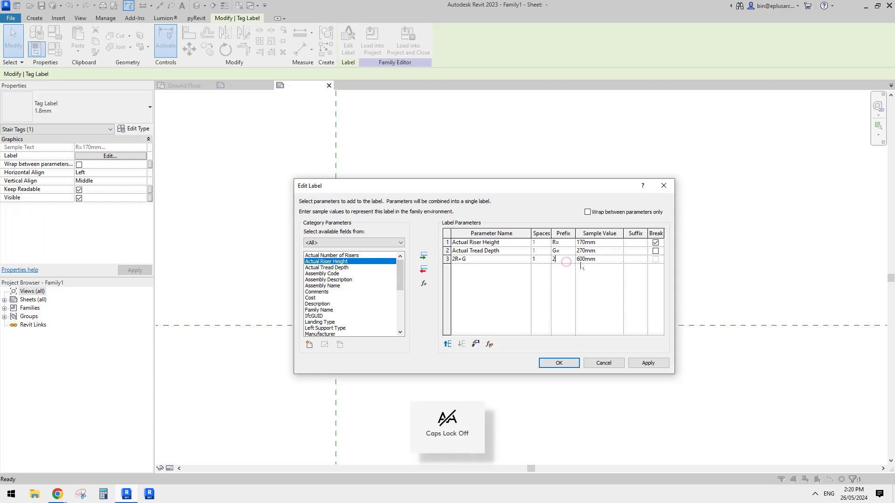
key("Caps_Lock")
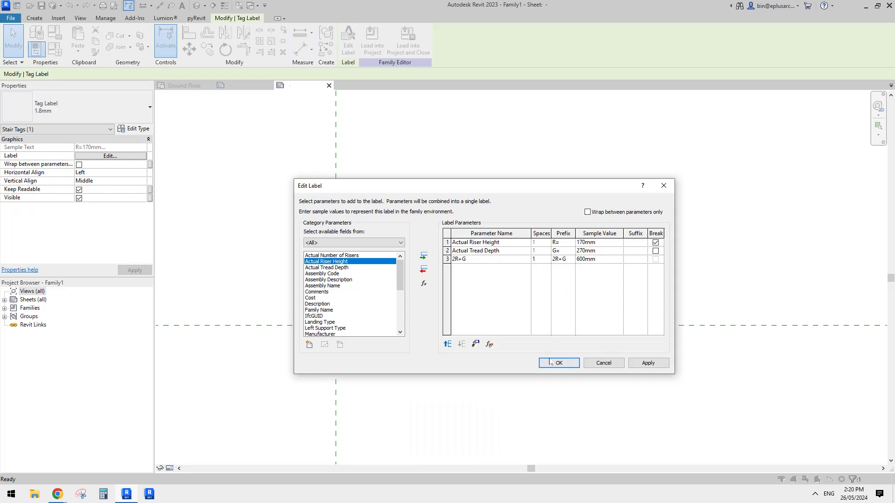
Override the tread depth's project format with millimetres, 0 decimal places and the mm unit symbol
left_click(486, 264)
left_click(507, 252)
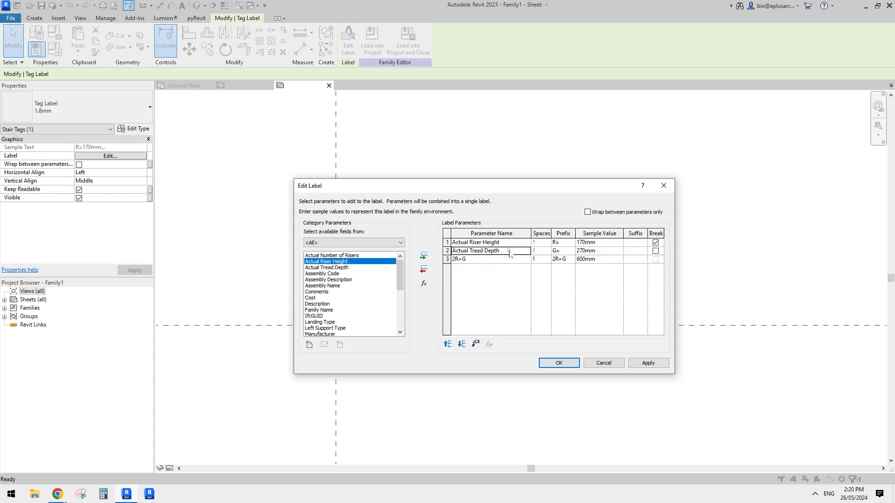
left_click(505, 244)
left_click(475, 344)
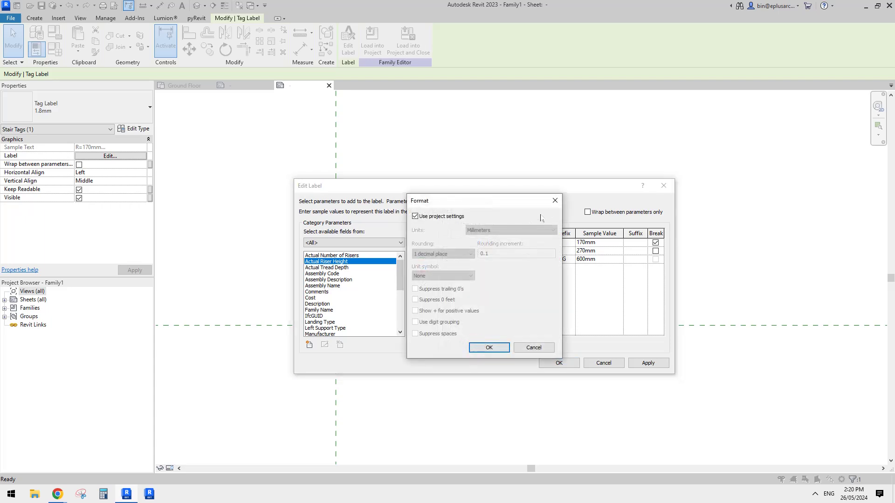
left_click(435, 217)
left_click(453, 254)
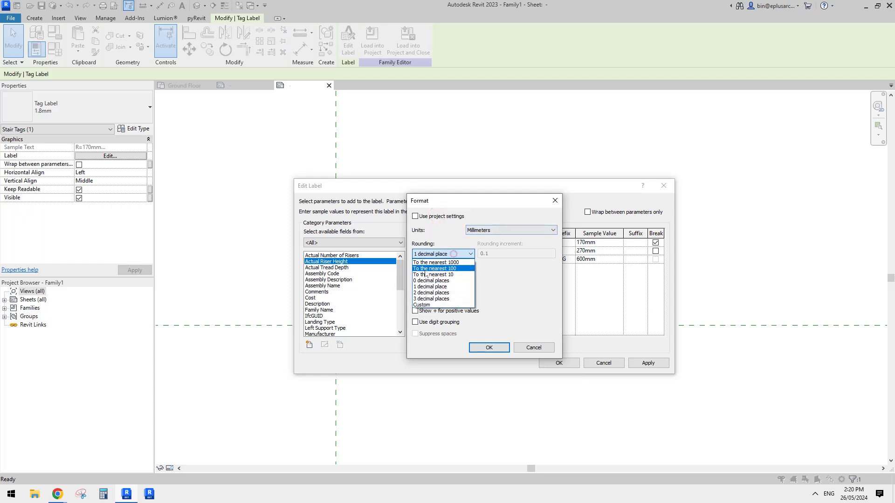
left_click(432, 269)
left_click(440, 276)
left_click(434, 288)
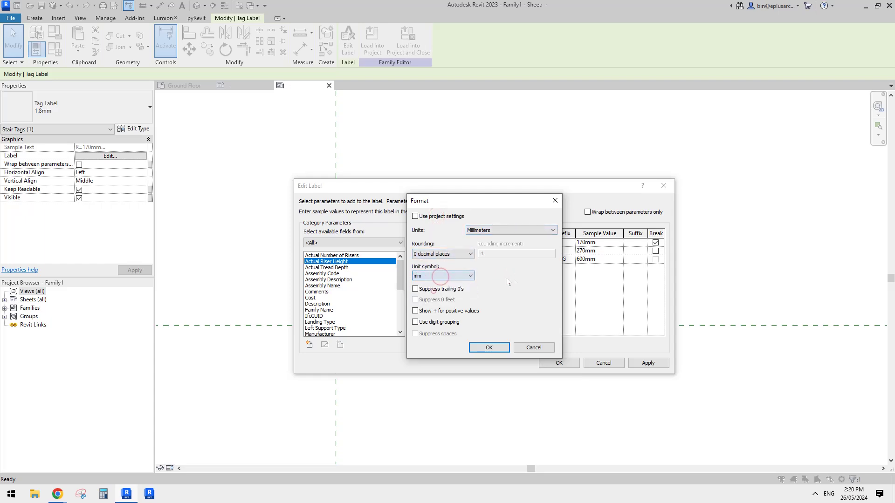
left_click(489, 348)
Format the 2R+G value in millimetres with 0 decimal places, the mm symbol and trailing zeros suppressed, and accept the label
left_click(492, 260)
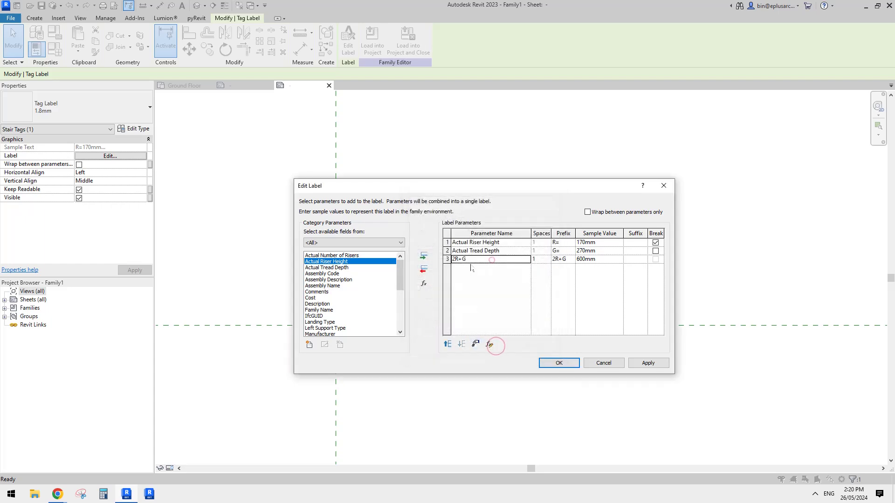
left_click(476, 346)
left_click(435, 216)
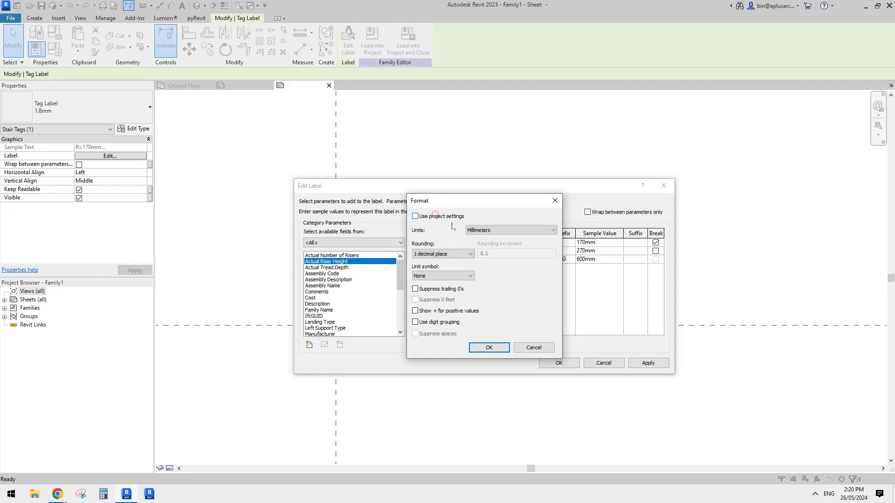
left_click(470, 254)
left_click(454, 260)
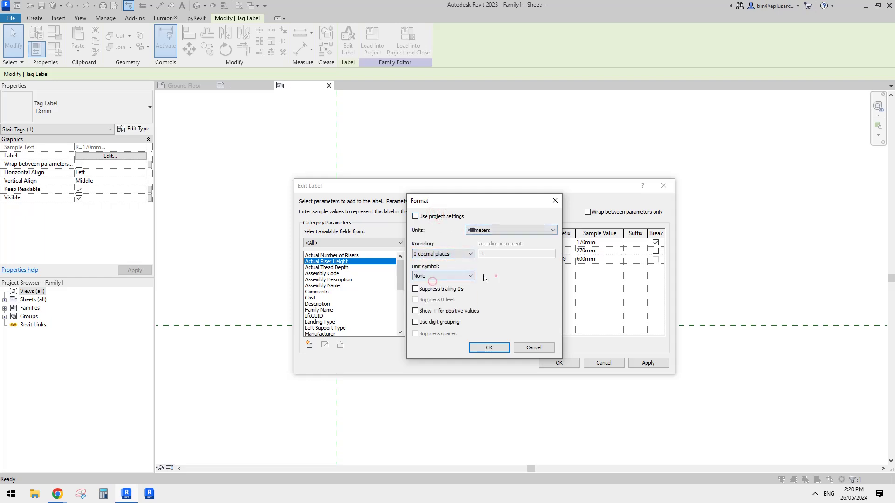
left_click(440, 276)
left_click(417, 291)
left_click(415, 289)
left_click(490, 348)
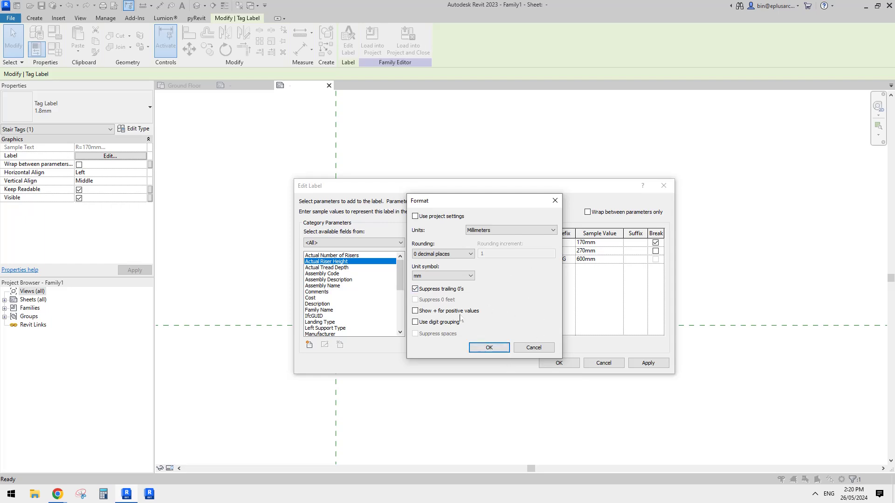
left_click(489, 348)
left_click(565, 366)
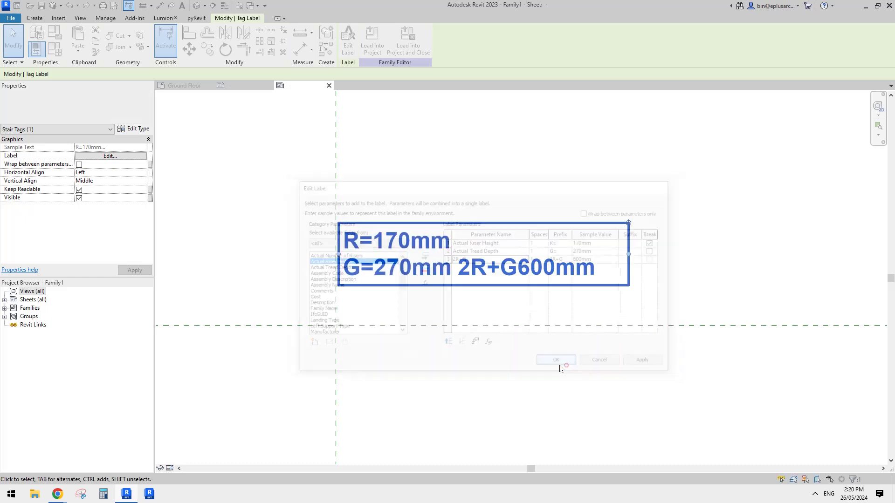
Add a line break after Actual Tread Depth, accept the label, and shift it slightly away from the vertical reference plane
middle_click_drag(514, 292, 576, 262)
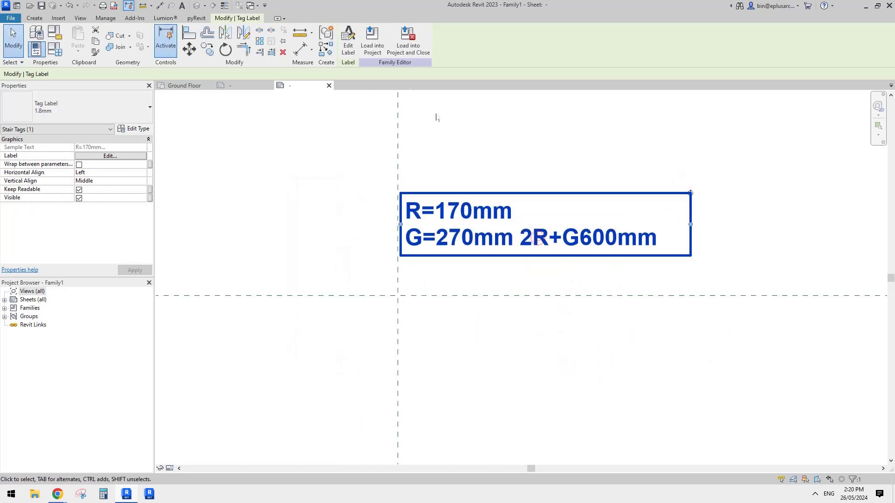
left_click(348, 41)
left_click(656, 251)
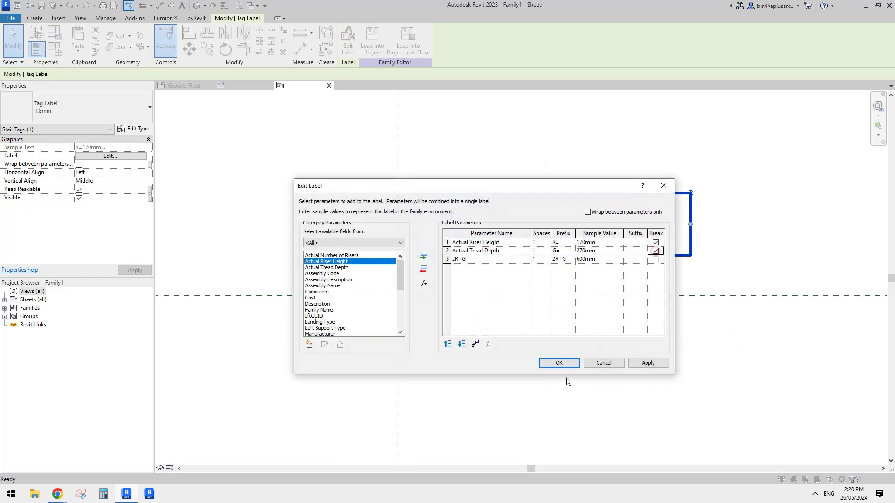
left_click(559, 363)
left_click(568, 331)
left_click_drag(453, 248, 477, 265)
Change the calculated value's prefix to 2R+G= and accept the label
left_click(348, 41)
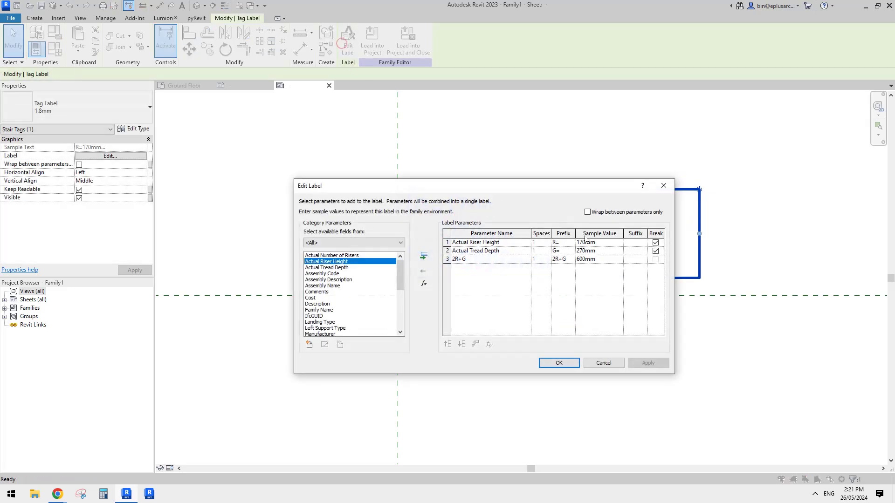
left_click(571, 261)
left_click(559, 363)
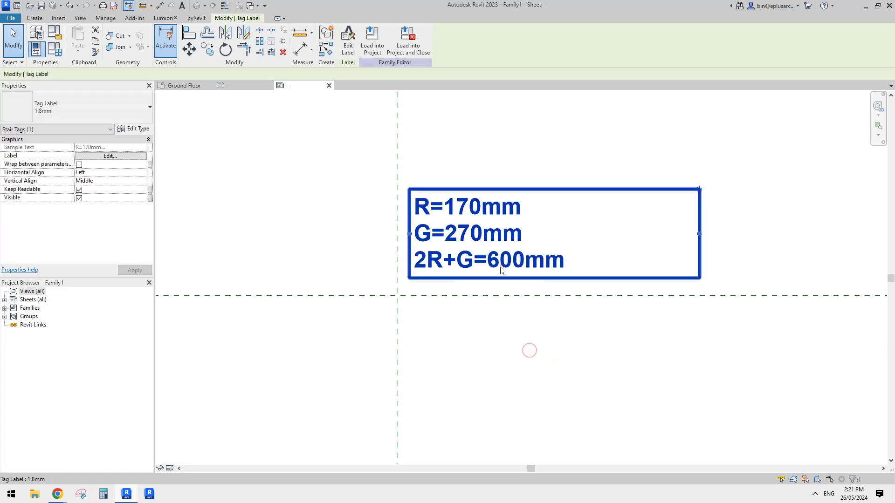
Move the tag label into the upper-right corner of the reference plane intersection and narrow its text box slightly
left_click(501, 263)
left_click_drag(502, 263, 492, 281)
left_click(536, 328)
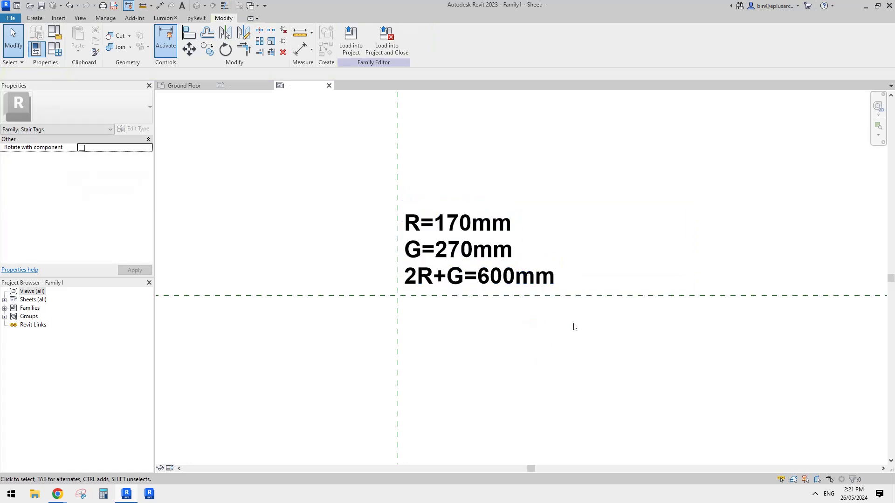
left_click(511, 284)
left_click(557, 321)
left_click(689, 240)
left_click_drag(689, 240, 653, 246)
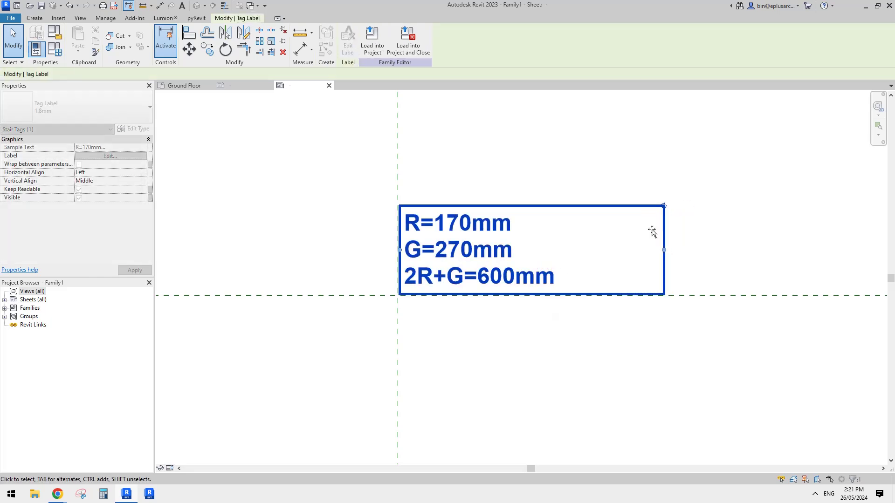
left_click(604, 154)
scroll(516, 313, "down", 4)
scroll(533, 304, "up", 3)
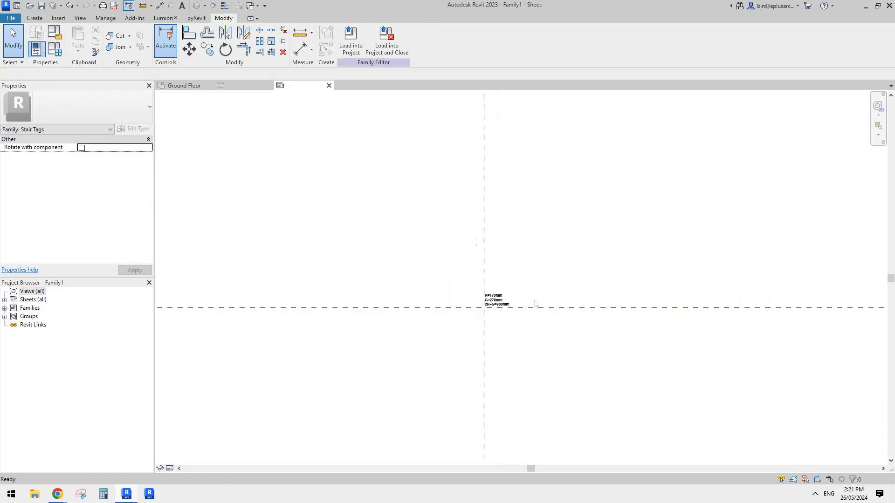
Save the new stair tag family in Documents as STAIR TAG TEST
left_click(241, 85)
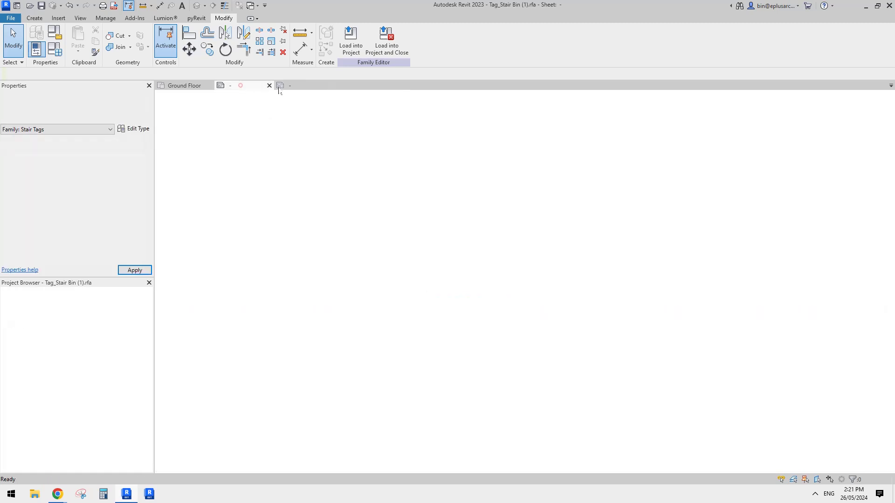
left_click(290, 87)
left_click(244, 86)
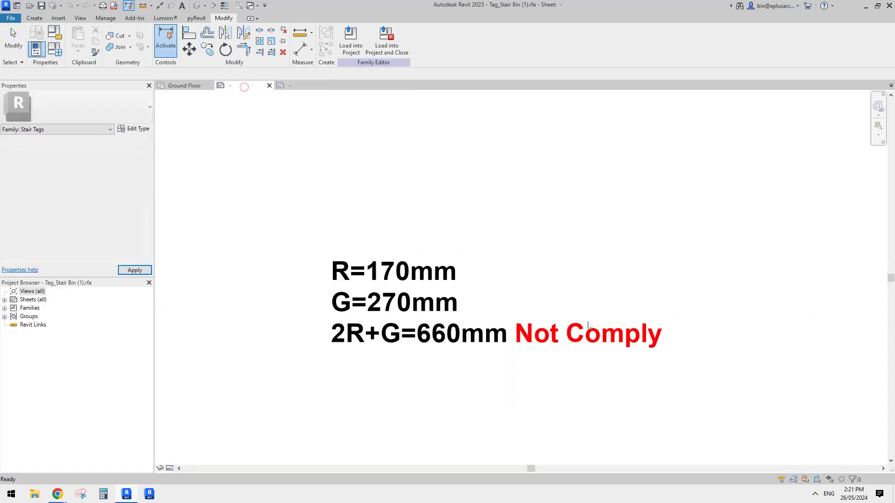
left_click(304, 86)
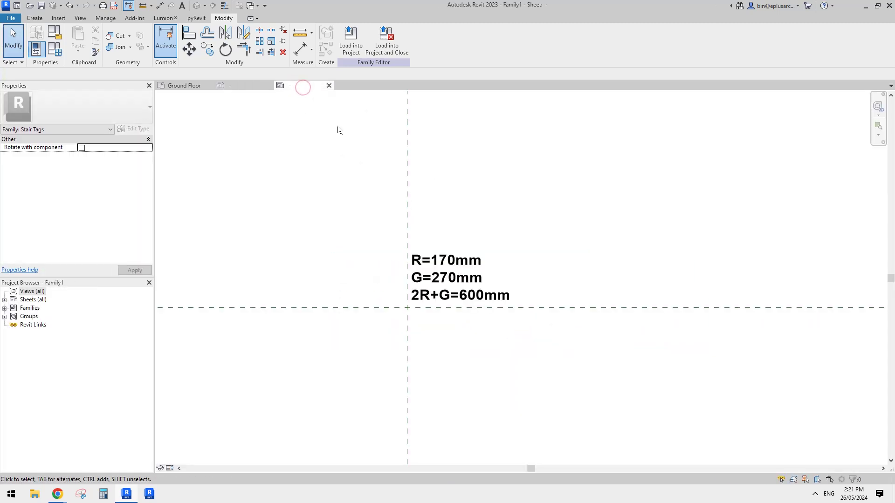
left_click(10, 17)
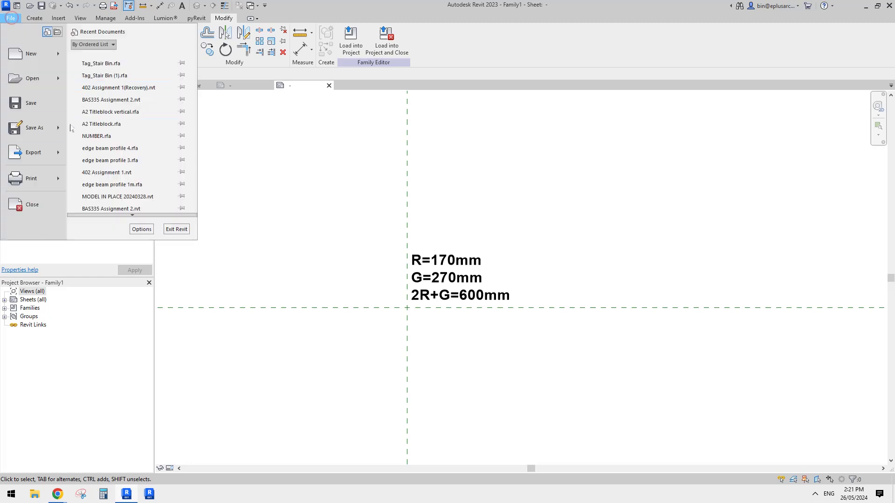
mouse_move(49, 134)
left_click(110, 125)
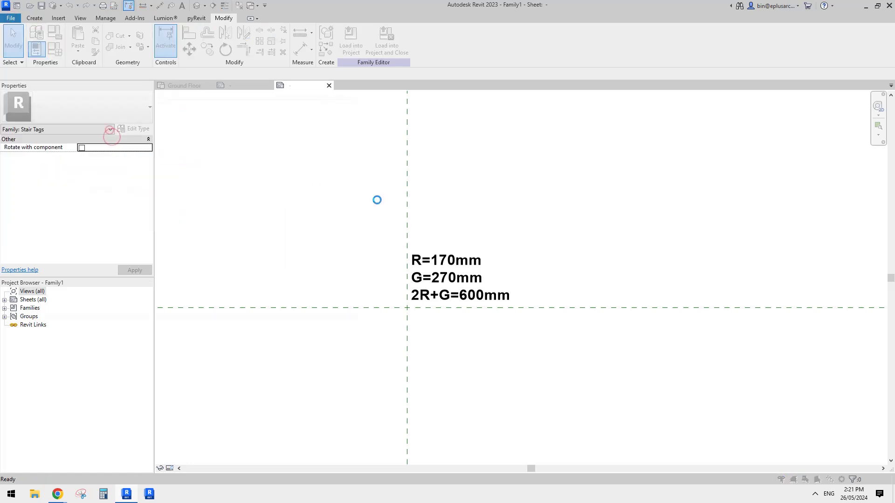
type("STAIR")
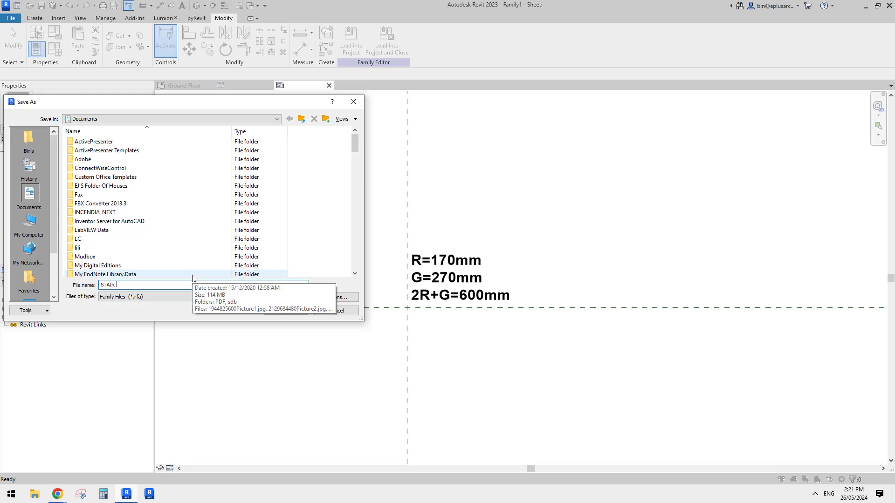
type(" TAG TEST")
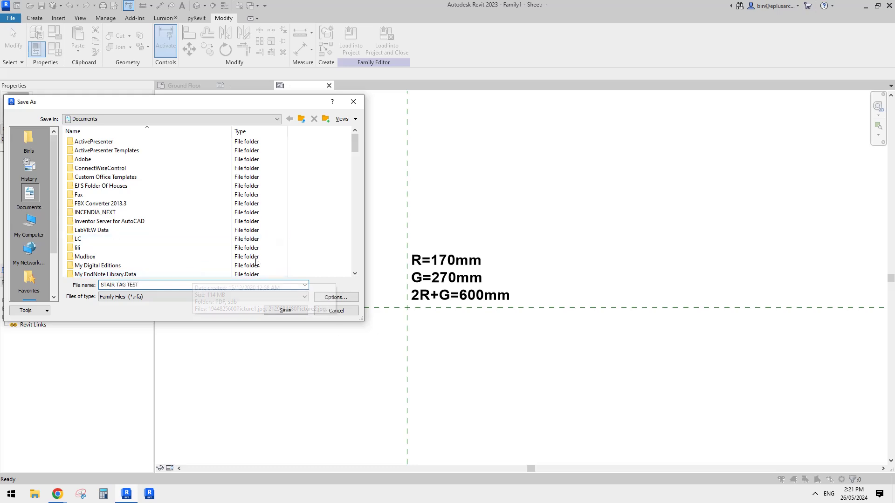
left_click(290, 311)
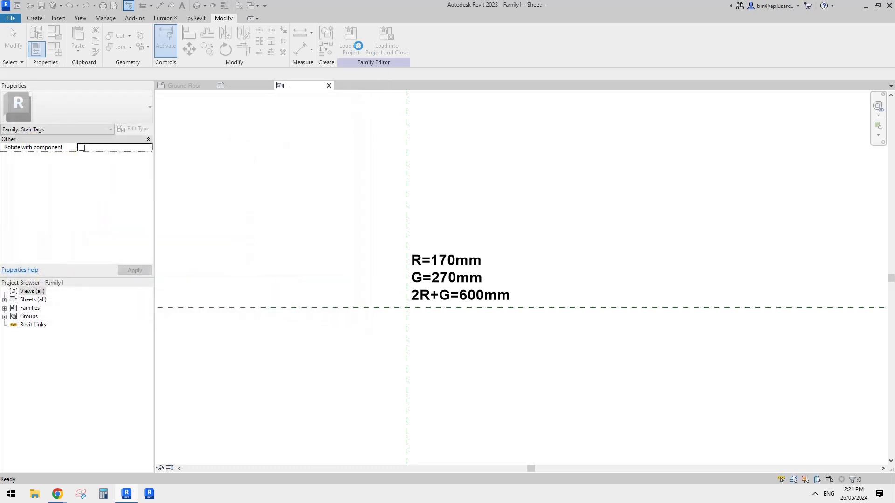
Load the tag family into Project1 and place a tag without leader beside the lower outer corner of the right-hand stair
left_click(358, 46)
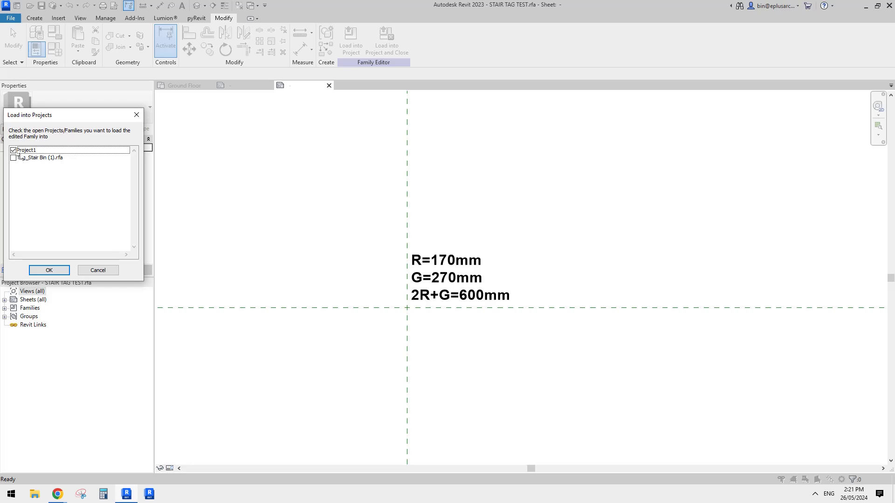
left_click(60, 271)
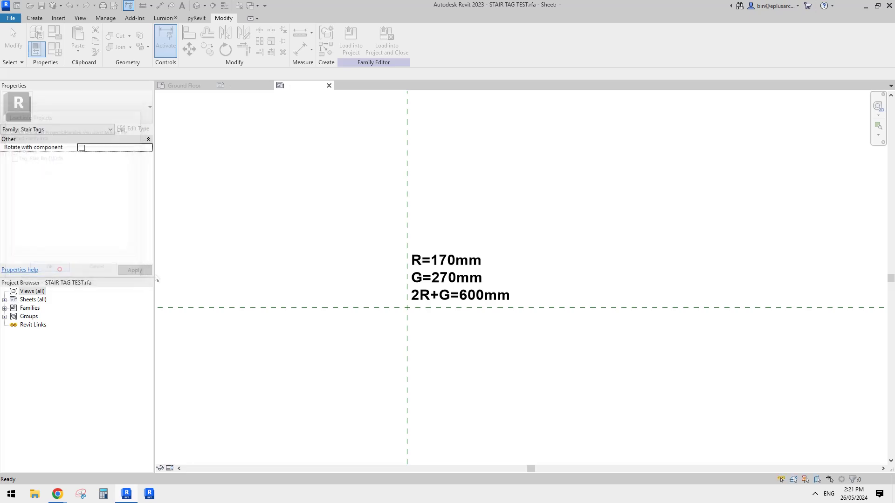
middle_click_drag(597, 369, 464, 238)
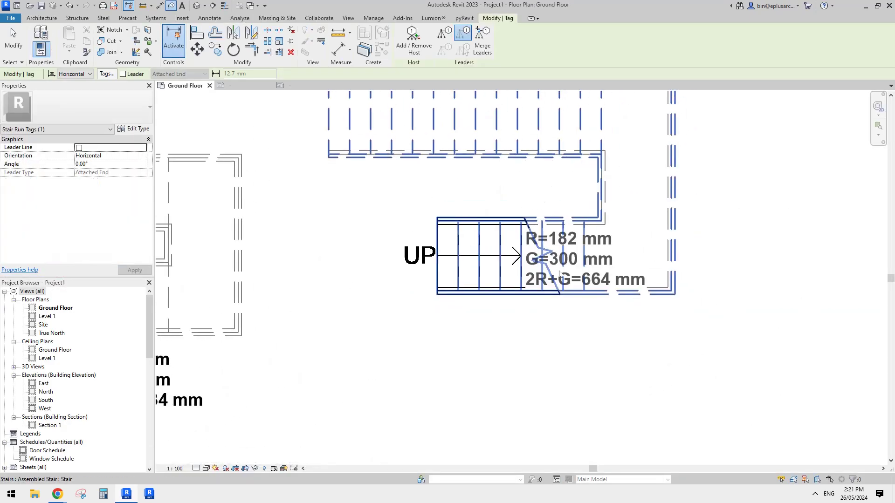
scroll(513, 303, "down", 3)
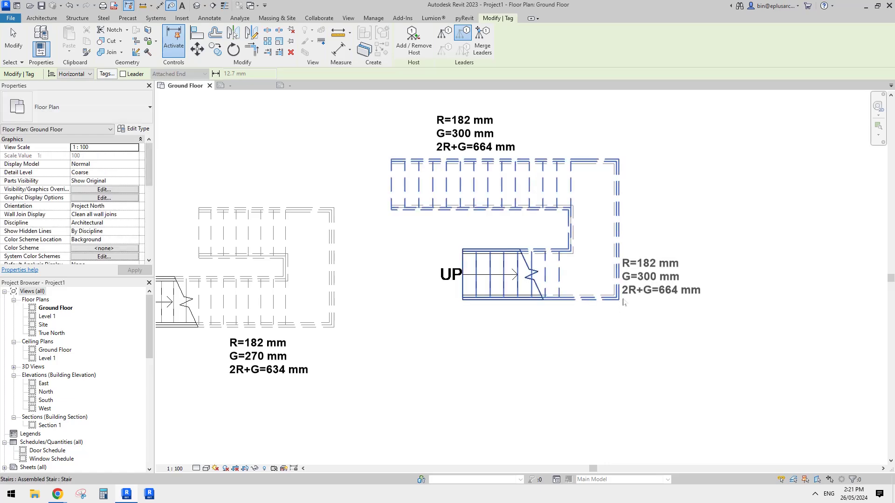
left_click(623, 302)
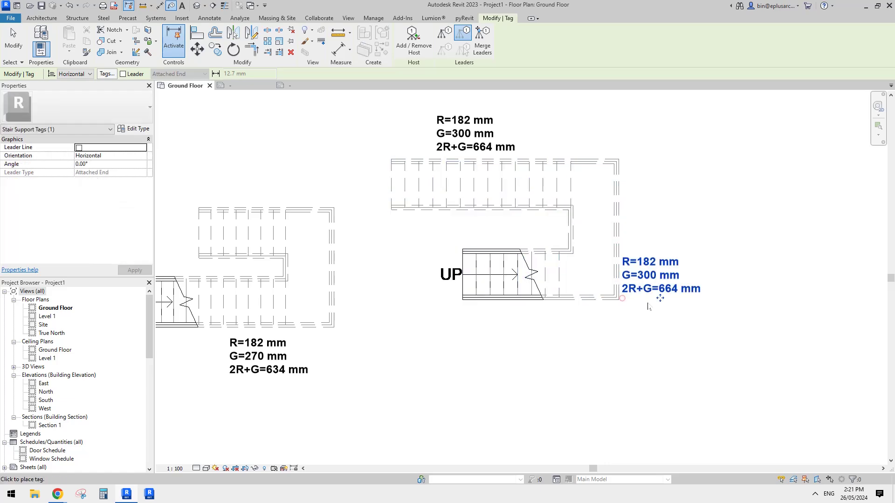
key("Escape")
Check the placed tag's type and shift the tag slightly away from the stair's outer edge
left_click(660, 296)
left_click(54, 106)
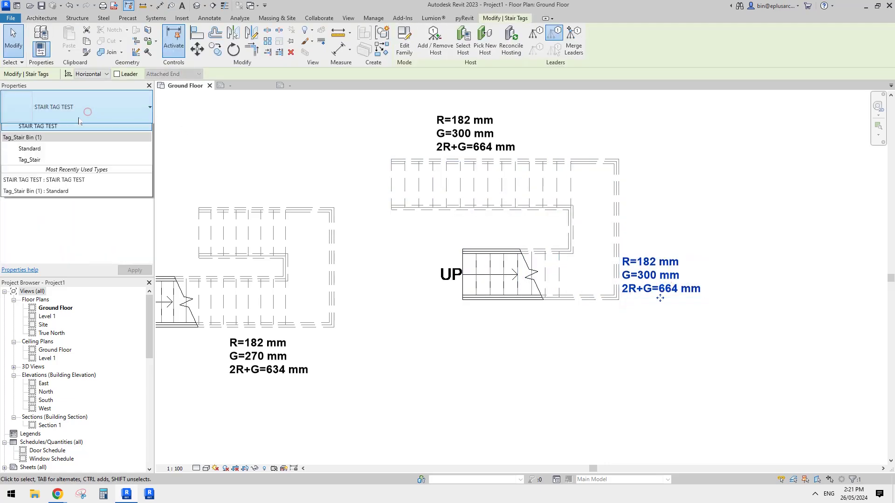
left_click(652, 338)
scroll(677, 326, "up", 5)
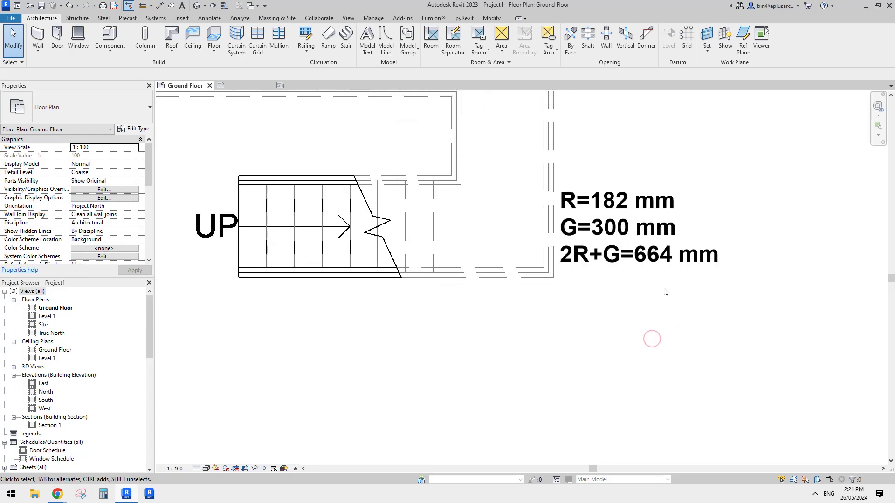
left_click(651, 258)
scroll(648, 259, "down", 1)
middle_click_drag(645, 260, 618, 267)
left_click_drag(612, 280, 619, 281)
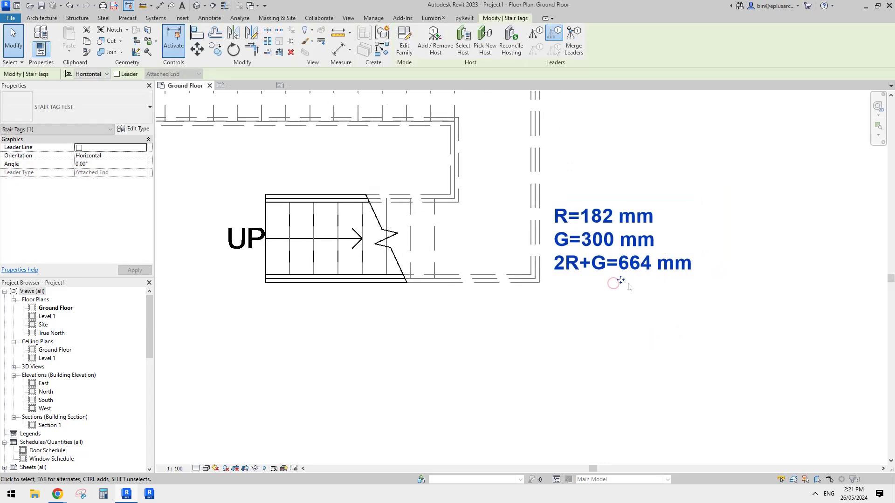
middle_click_drag(620, 281, 656, 306)
key("Escape")
Set the tagged stair's actual tread depth to 350 and nudge its tag beside the outer edge
left_click(577, 208)
middle_click_drag(576, 210, 578, 230)
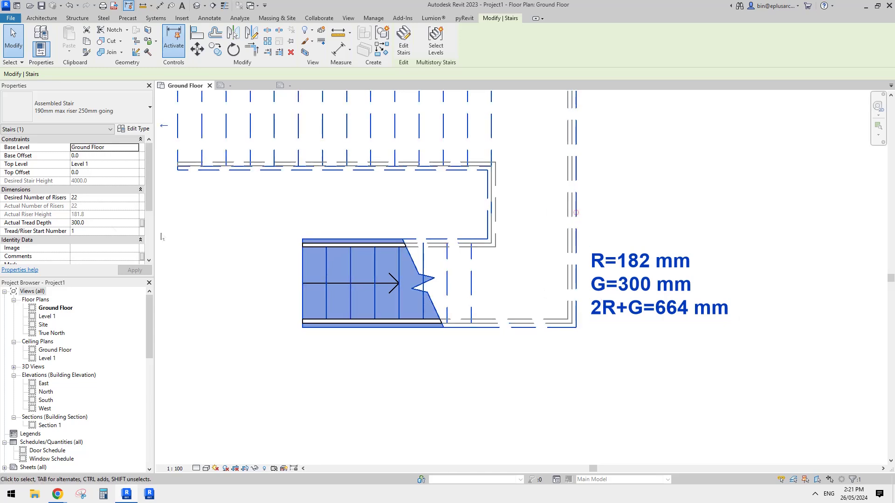
left_click(95, 224)
type("350")
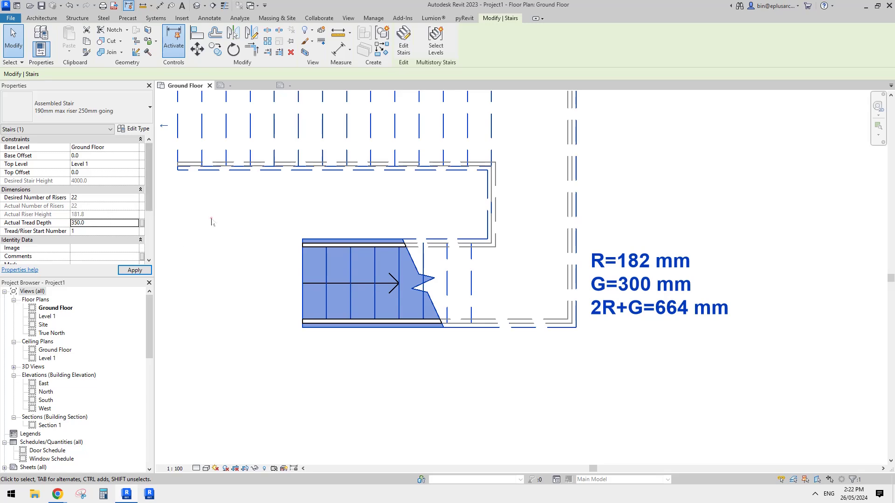
left_click(210, 215)
left_click_drag(591, 330, 693, 329)
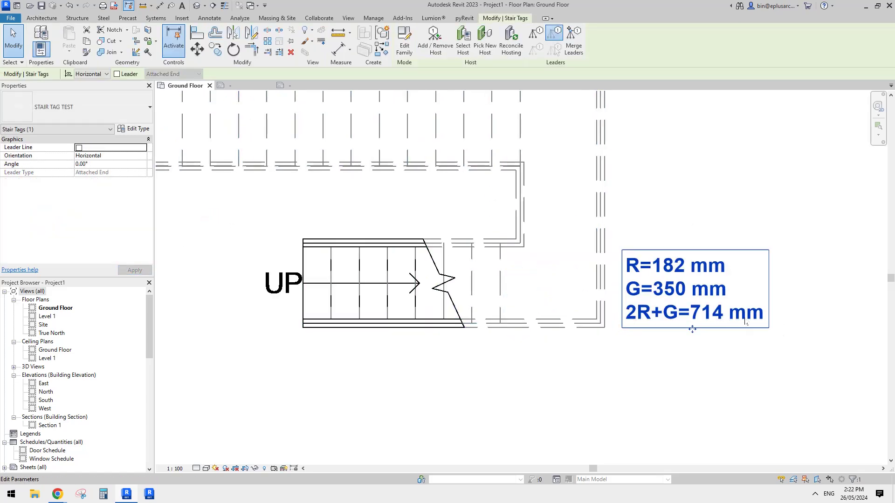
middle_click_drag(732, 308, 696, 317)
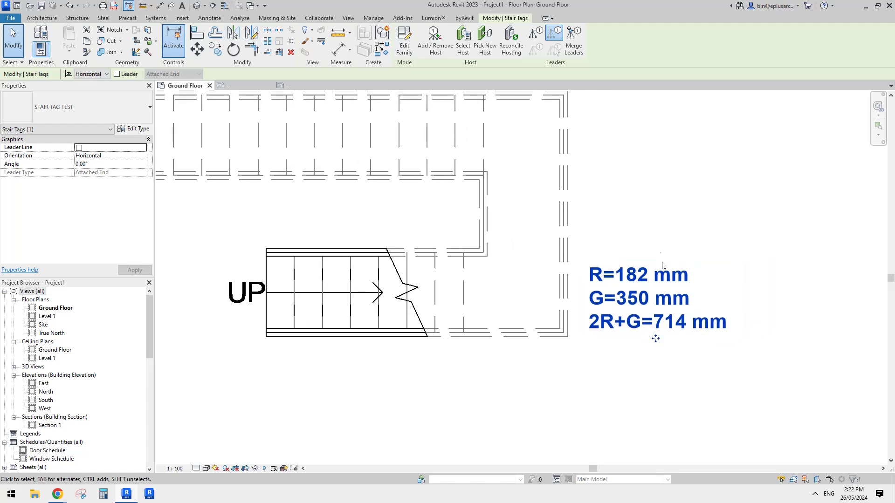
left_click(620, 230)
middle_click_drag(606, 225, 603, 236)
Examine the combined riser, going and 2R+G label and its properties in the STAIR TAG TEST family
left_click(291, 85)
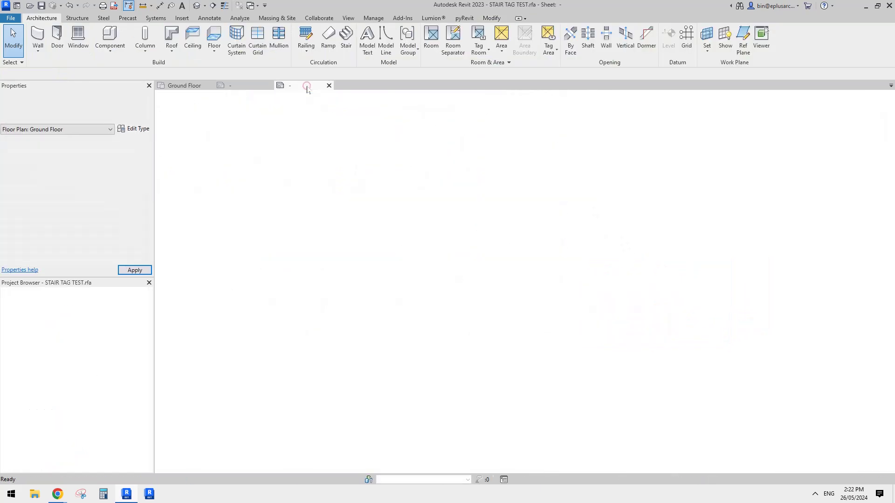
scroll(466, 280, "down", 5)
scroll(527, 276, "up", 10)
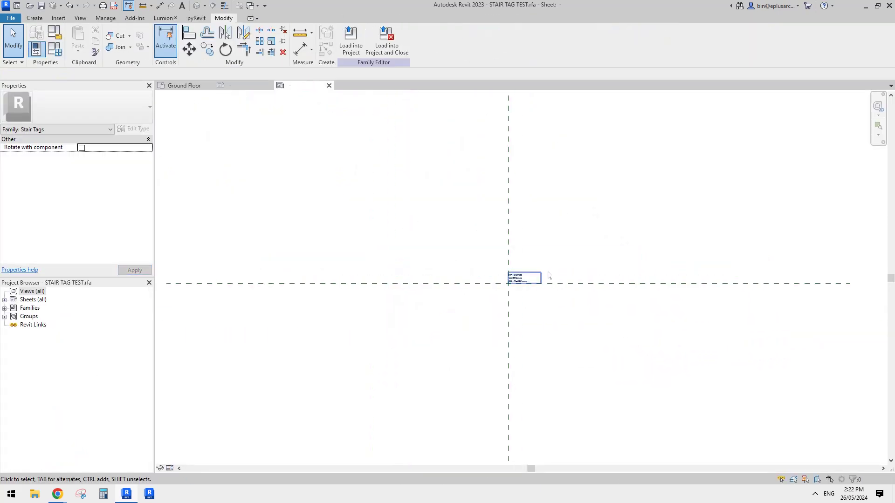
middle_click_drag(527, 276, 414, 294)
left_click(414, 295)
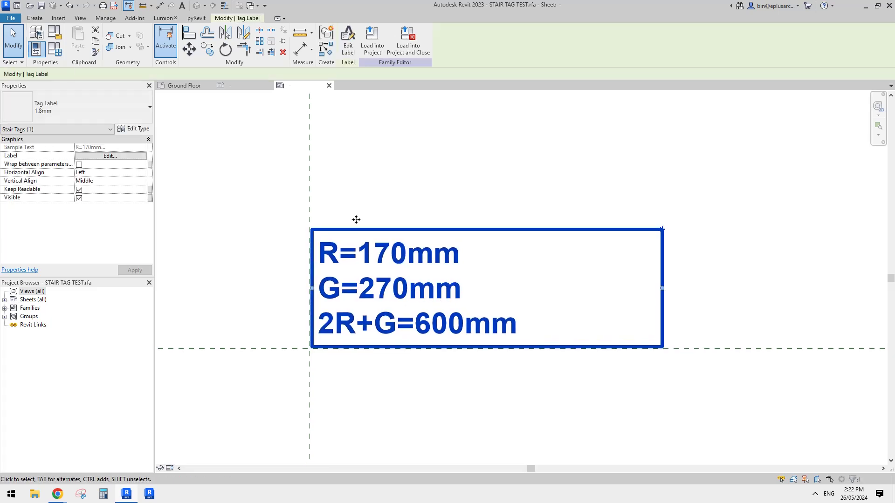
left_click(329, 186)
left_click(409, 259)
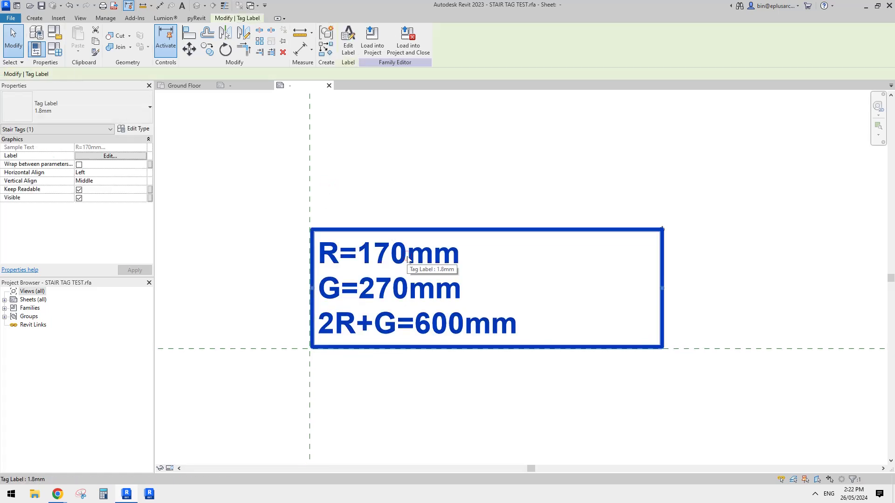
left_click(405, 217)
left_click(35, 19)
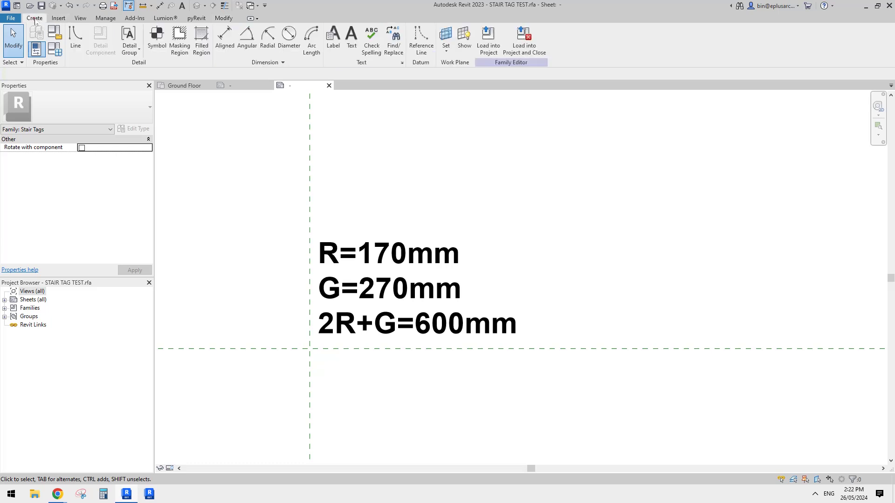
left_click(424, 303)
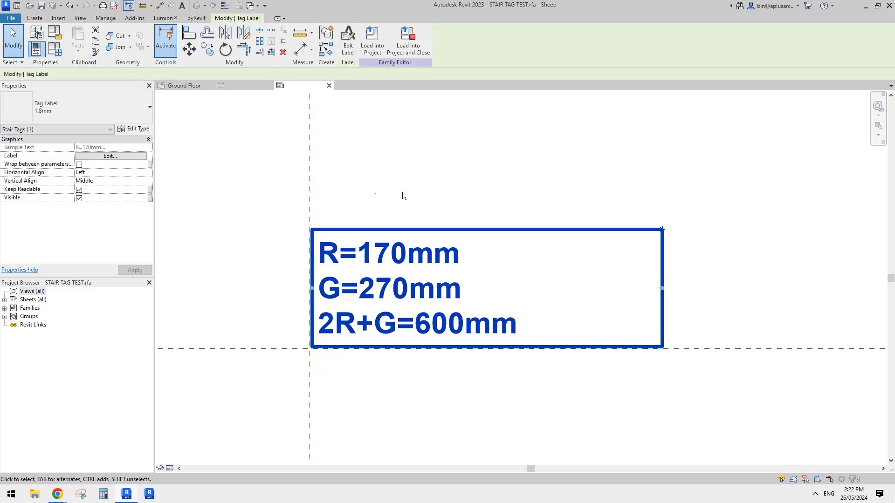
left_click(274, 168)
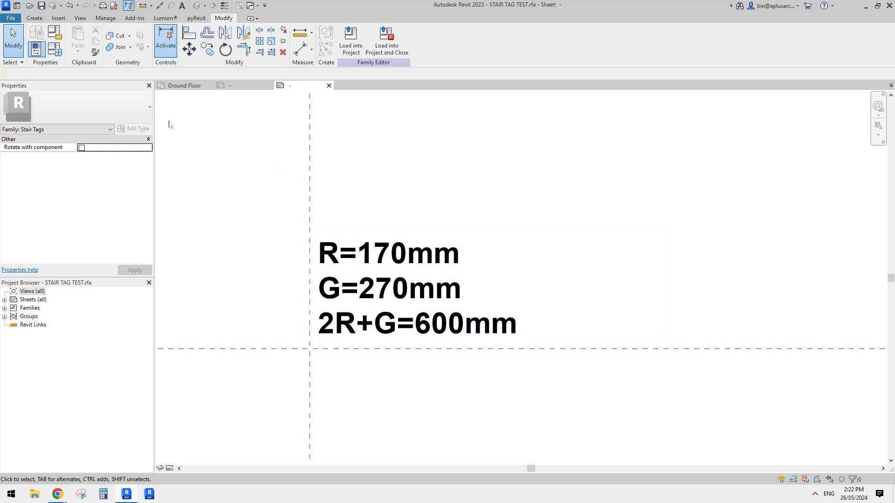
left_click(383, 247)
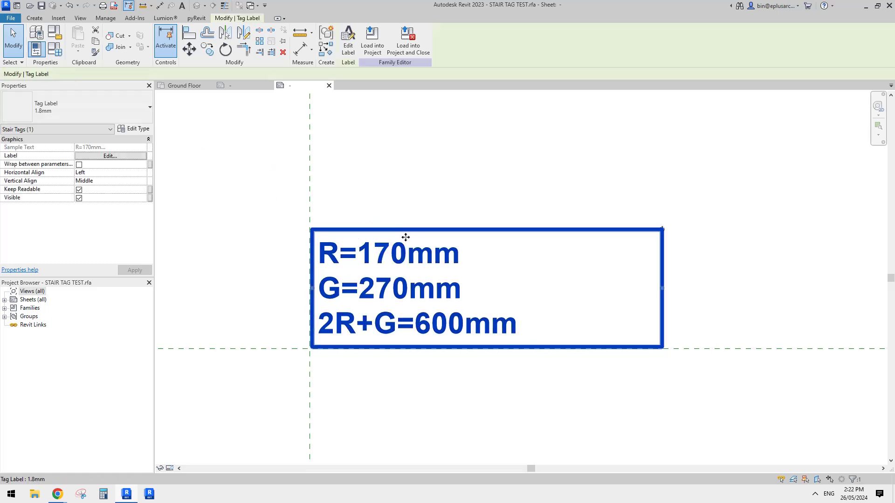
left_click(419, 251)
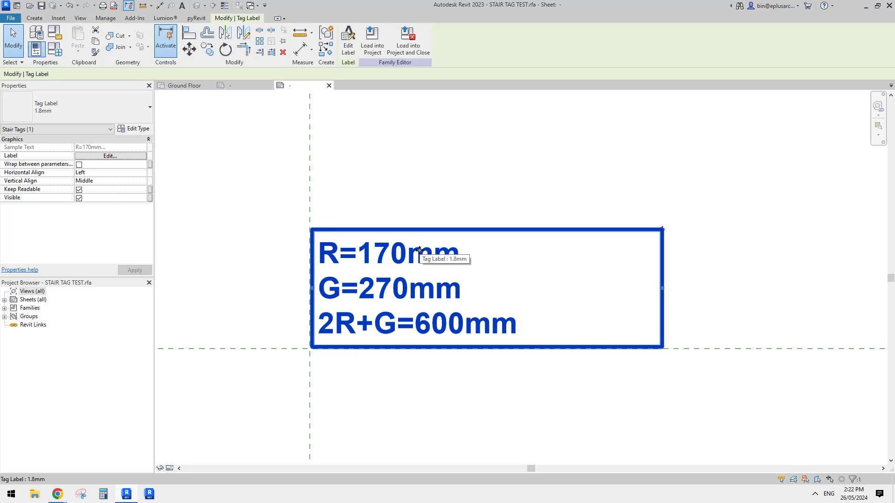
In the Tag_Stair Bin (1) family, separate the overlapping labels by placing the black 1.8 label above the red Not Comply label
left_click(235, 85)
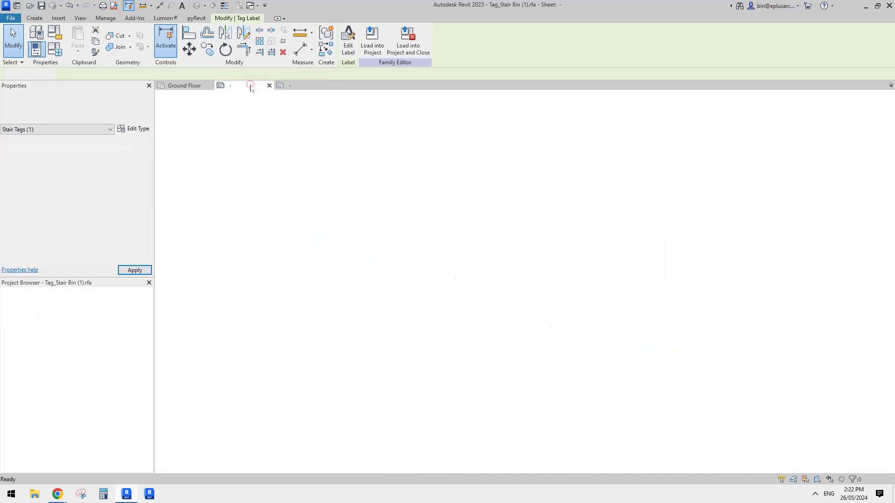
left_click(569, 252)
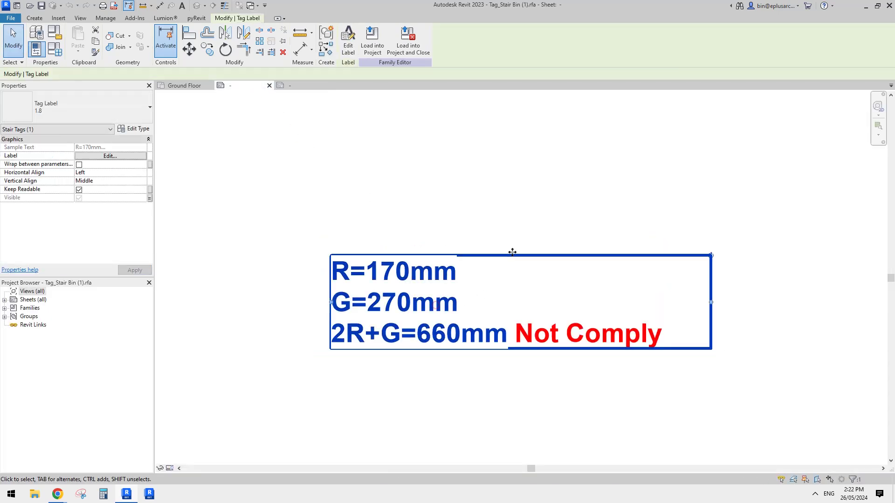
left_click(525, 217)
left_click_drag(427, 291, 427, 176, "ctrl")
left_click(276, 233)
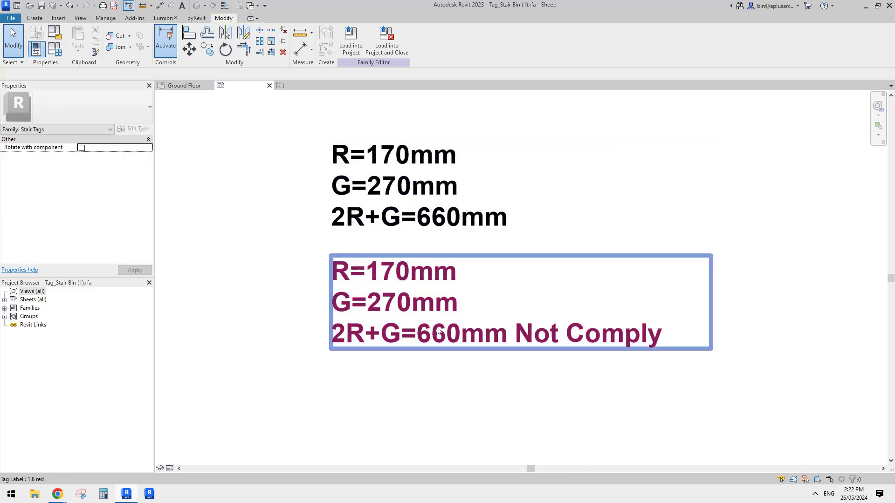
In the STAIR TAG TEST family, copy the combined riser, going and 2R+G label about 12.4 mm straight above the original
left_click(525, 336)
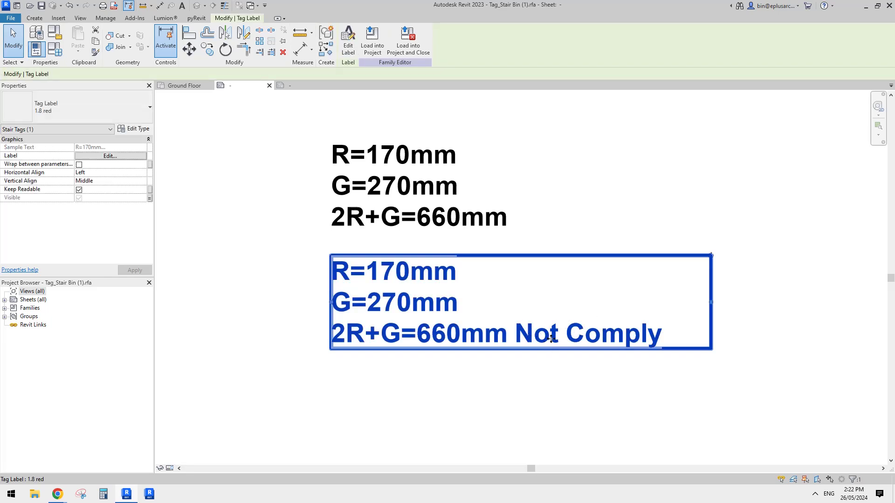
left_click(512, 385)
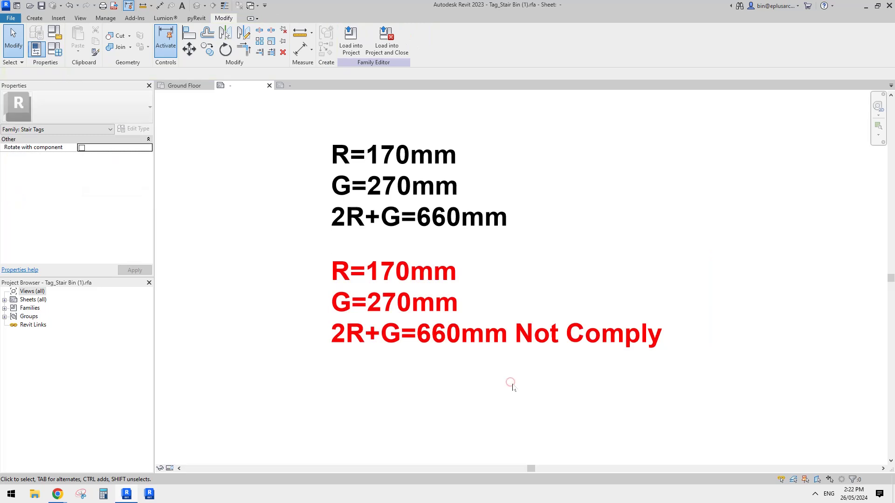
left_click(300, 88)
left_click(490, 249)
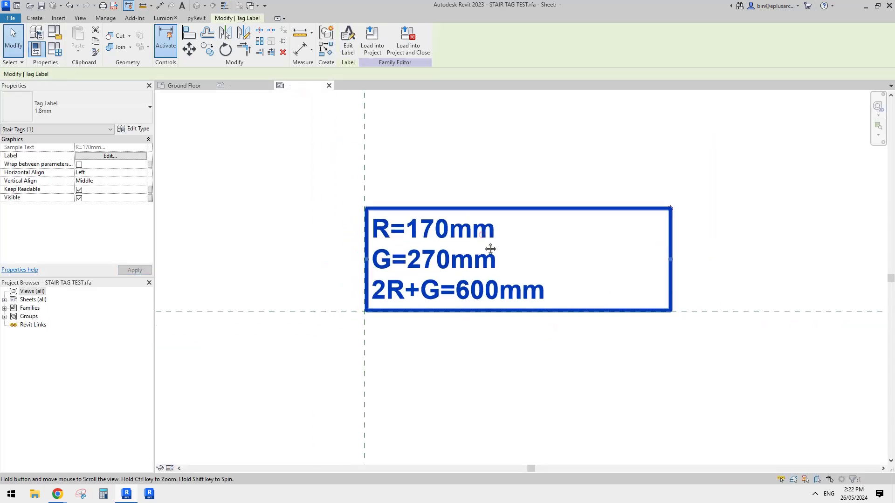
middle_click_drag(491, 250, 492, 267)
key("c")
key("o")
left_click(478, 268)
middle_click_drag(486, 214, 494, 297)
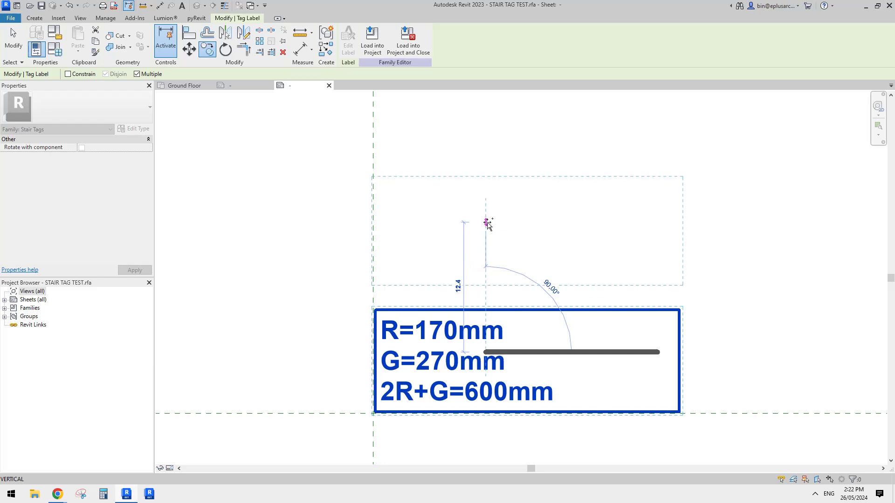
left_click(487, 223)
key("Escape")
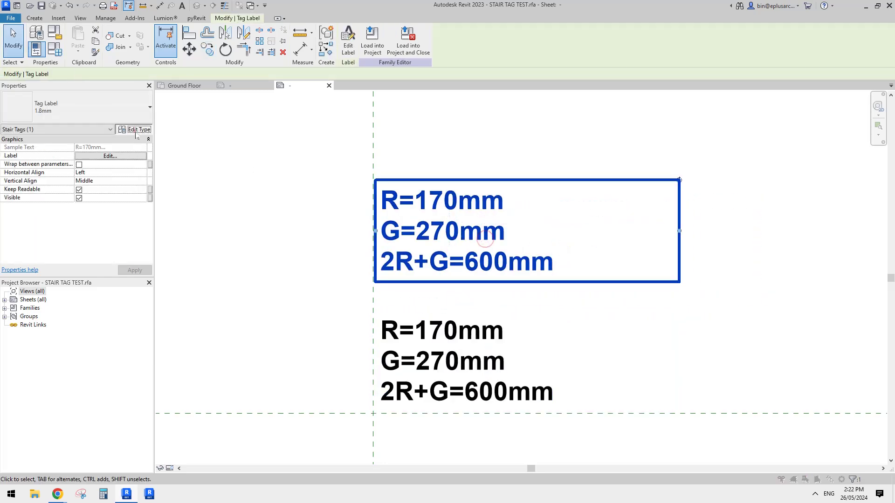
Duplicate the upper label's type as 1.8mm RED and set its text color to Red
left_click(136, 132)
left_click(326, 128)
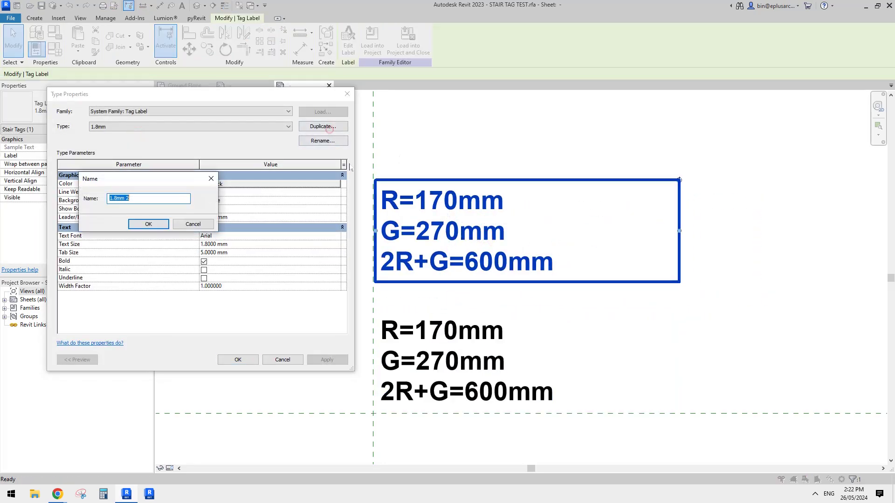
left_click(147, 200)
type("RED")
left_click(148, 224)
left_click(228, 184)
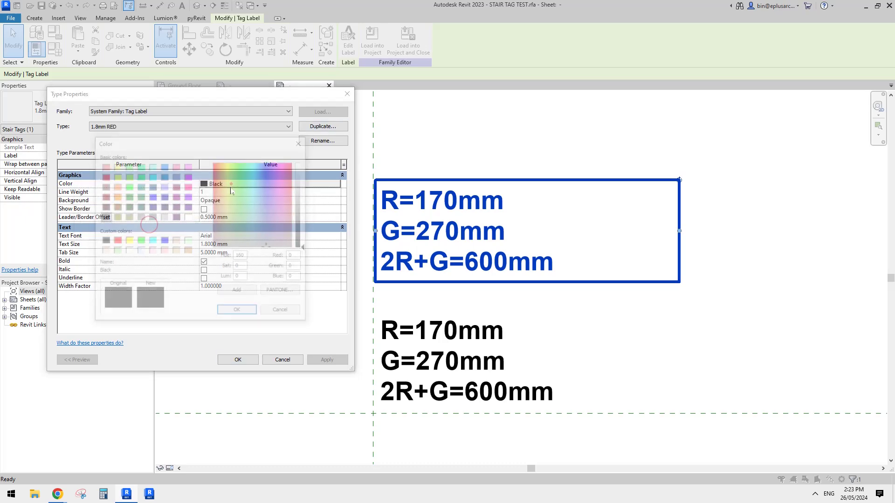
left_click(115, 241)
left_click(237, 313)
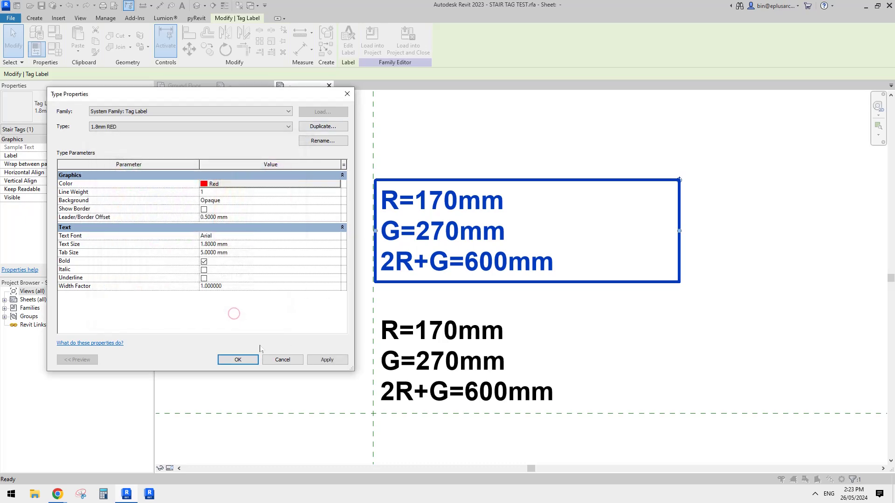
left_click(240, 360)
left_click(530, 416)
middle_click_drag(547, 421, 530, 364)
key("Escape")
Try overlaying the upper red label exactly on the lower black label, and undo the move
middle_click_drag(597, 332, 585, 336)
left_click_drag(459, 190, 460, 196)
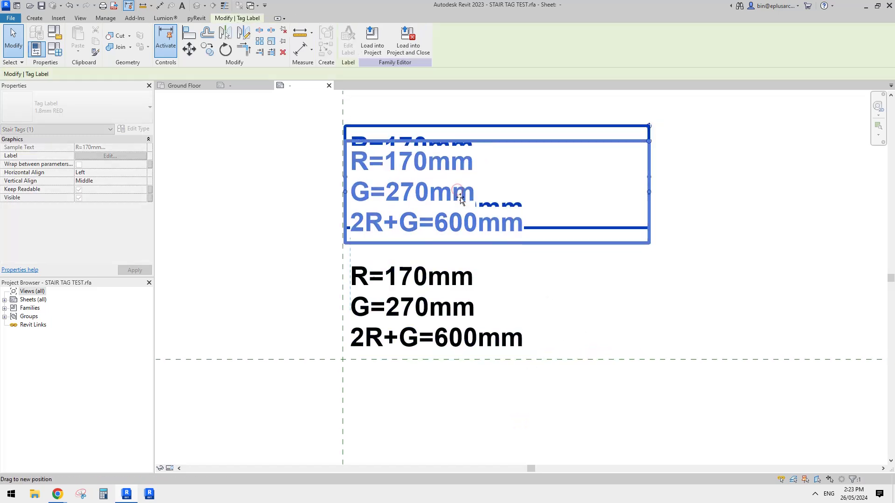
key("Escape")
middle_click_drag(552, 213, 551, 215)
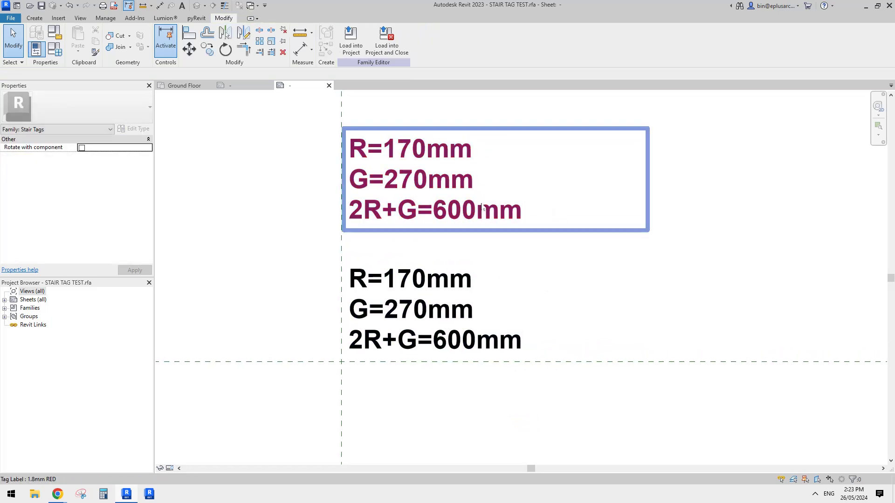
left_click_drag(456, 208, 465, 338)
left_click(580, 402)
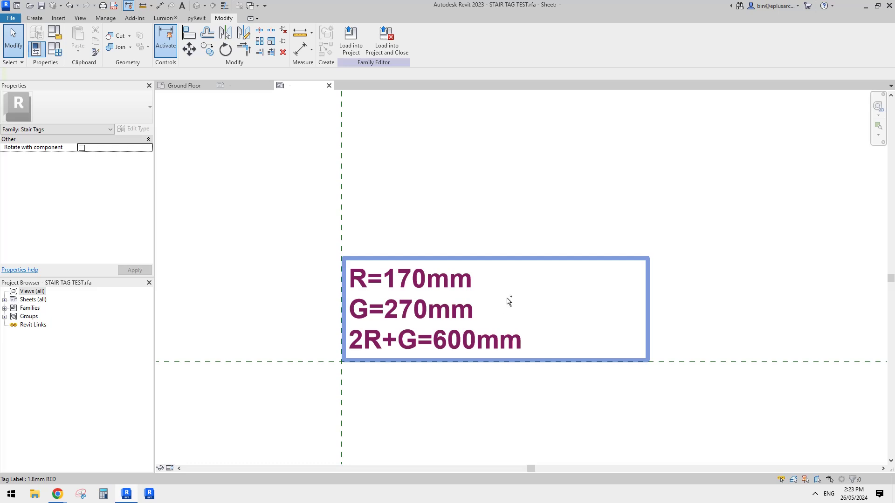
key("ctrl+z")
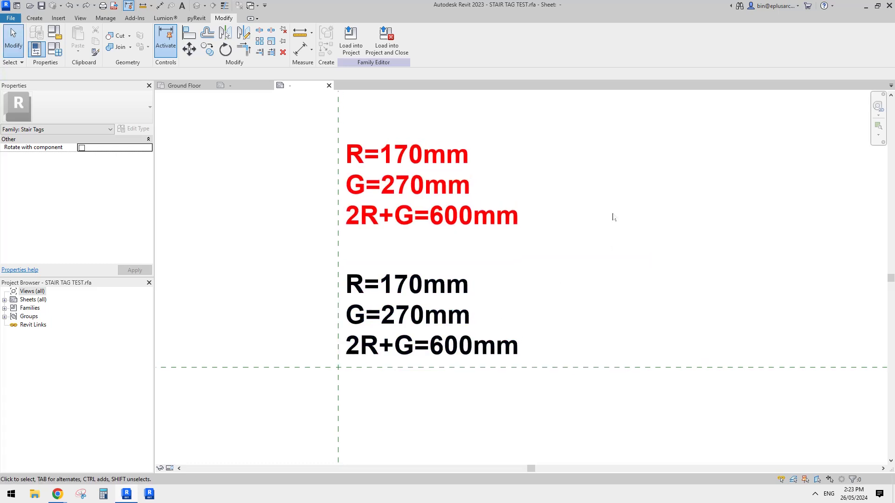
Swap the two label types so the lower label uses 1.8mm RED and the upper label uses 1.8mm
left_click(443, 287)
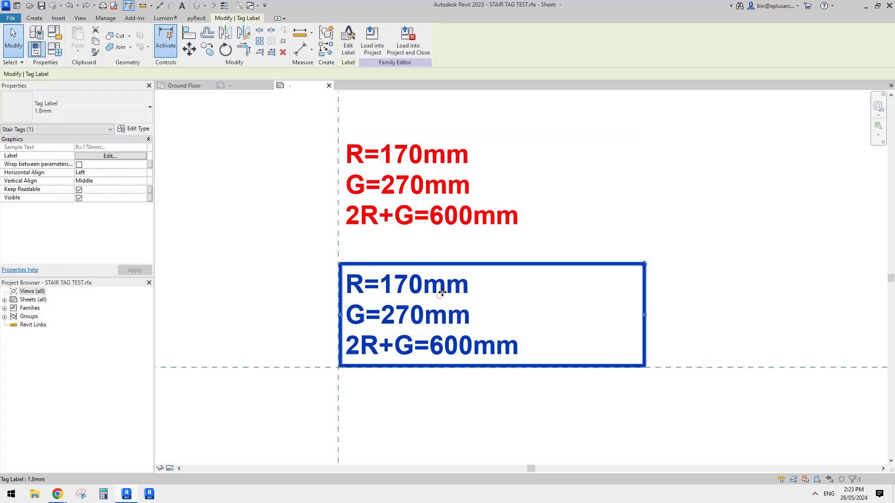
left_click(113, 110)
left_click(57, 162)
left_click(447, 171)
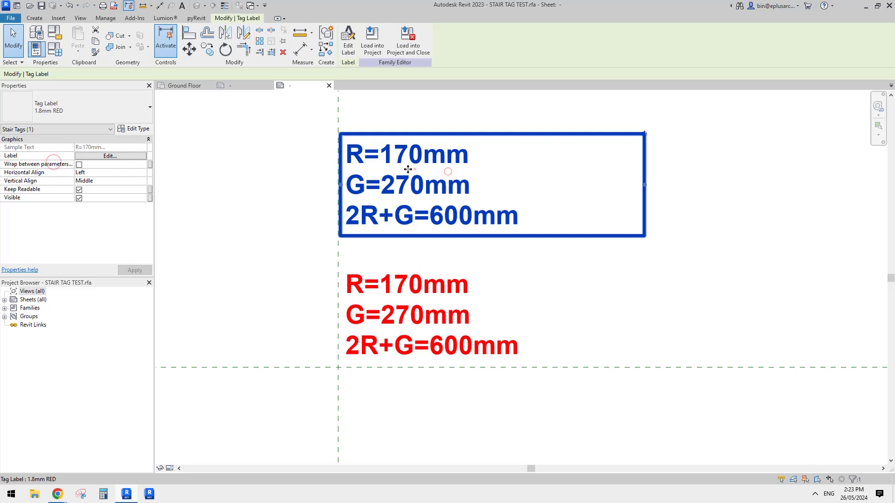
left_click(116, 111)
left_click(51, 152)
left_click(184, 208)
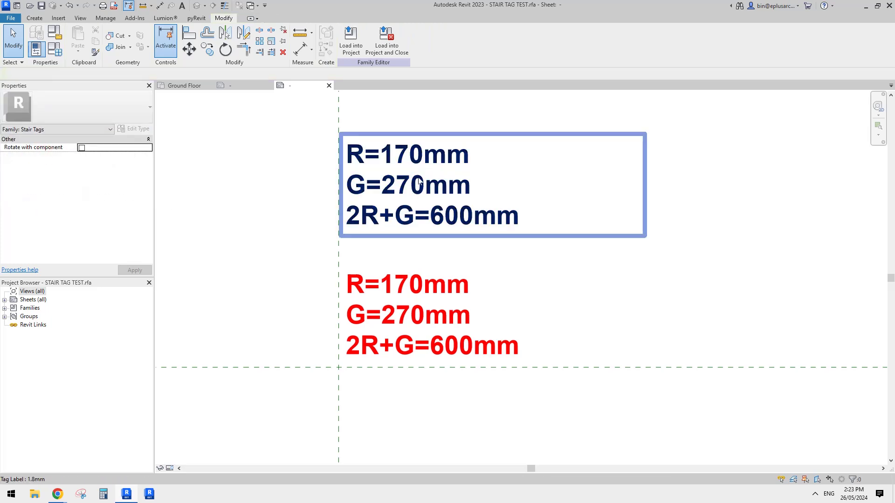
Try stacking the upper black label over the lower red label, and undo the move
left_click_drag(420, 182, 416, 312)
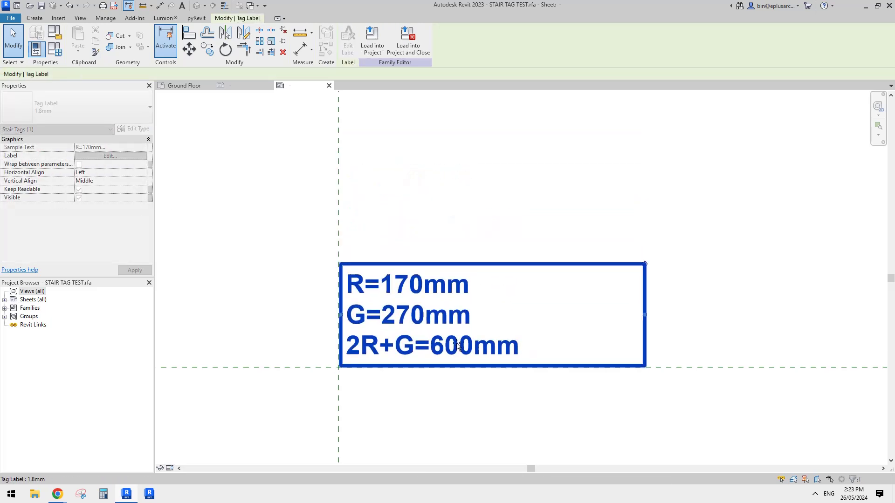
left_click(551, 415)
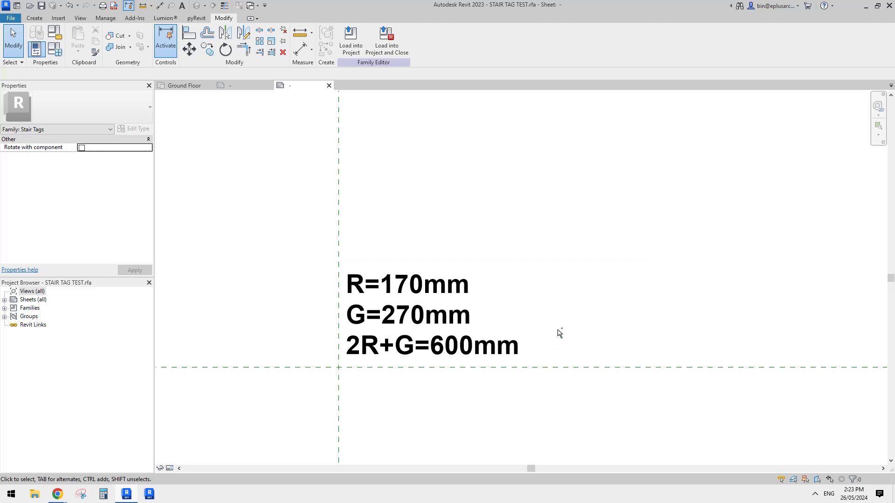
key("ctrl+z")
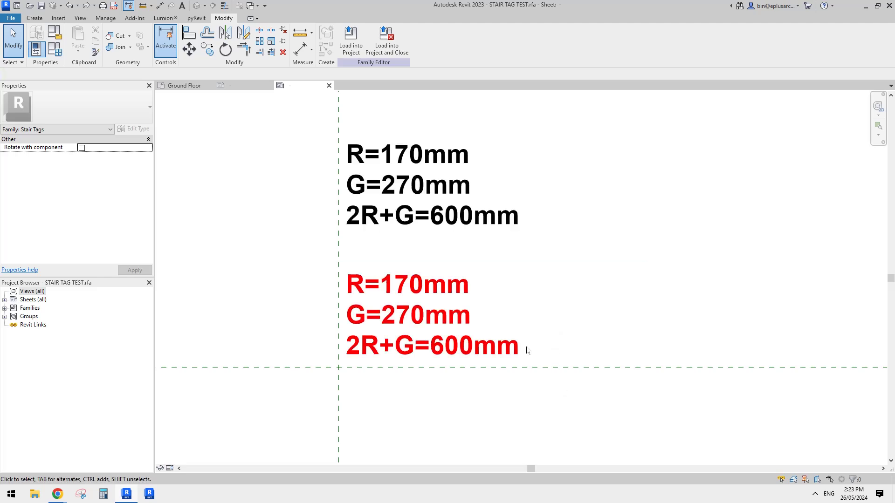
Try to add a calculated value named Comply, with discipline Common and type Text, to the lower red label
left_click(528, 350)
left_click(349, 44)
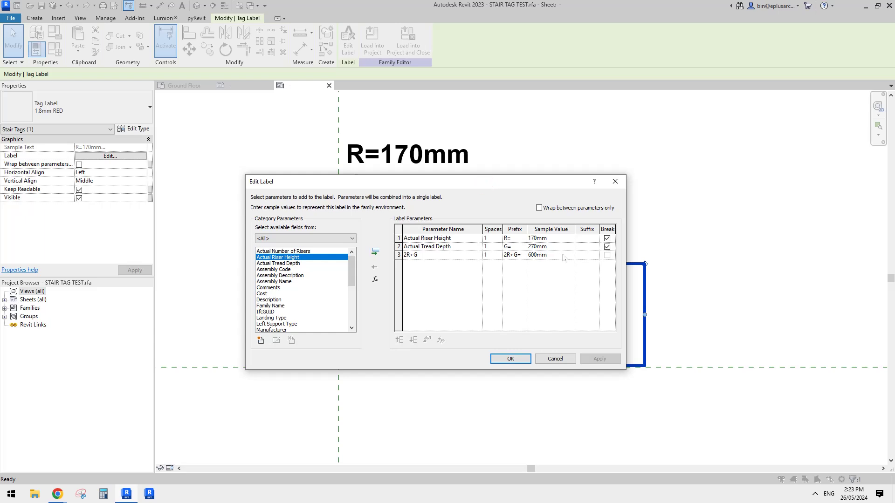
left_click(375, 280)
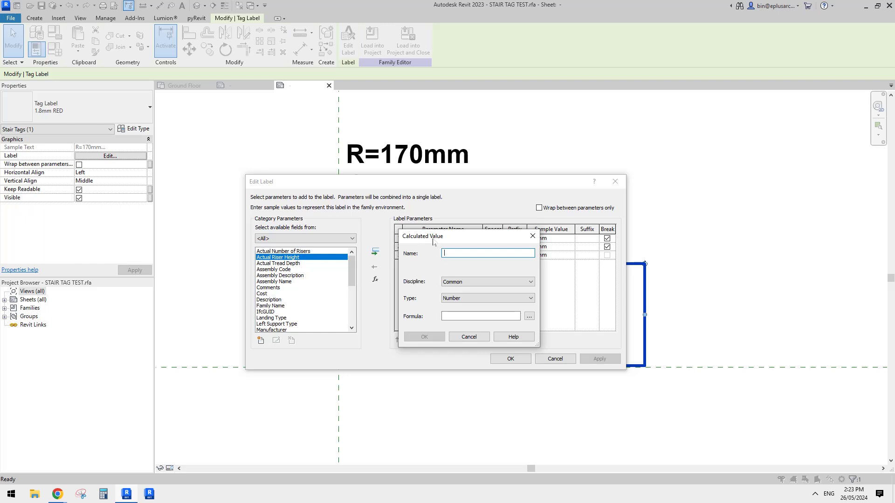
left_click_drag(481, 235, 501, 202)
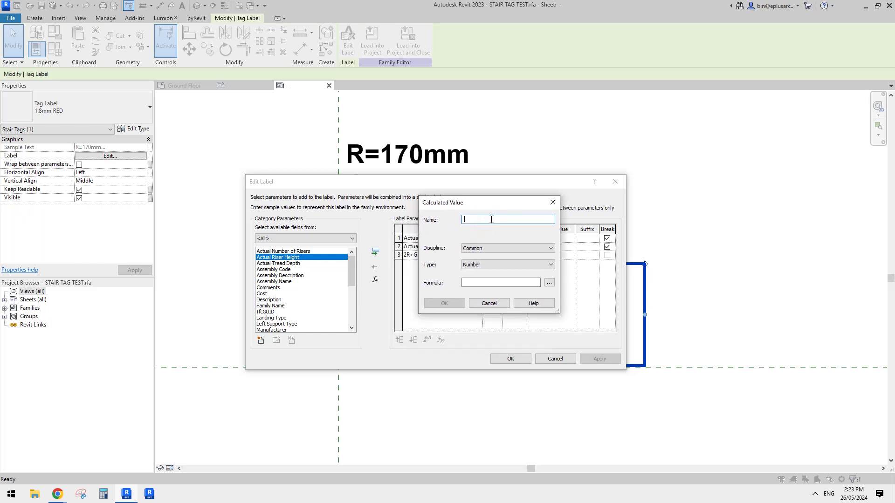
type("C")
key("Caps_Lock")
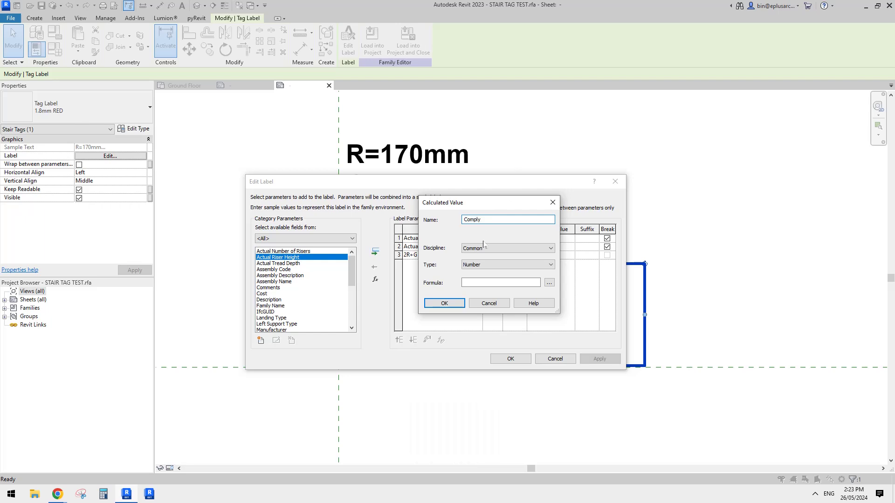
left_click(485, 264)
left_click(477, 275)
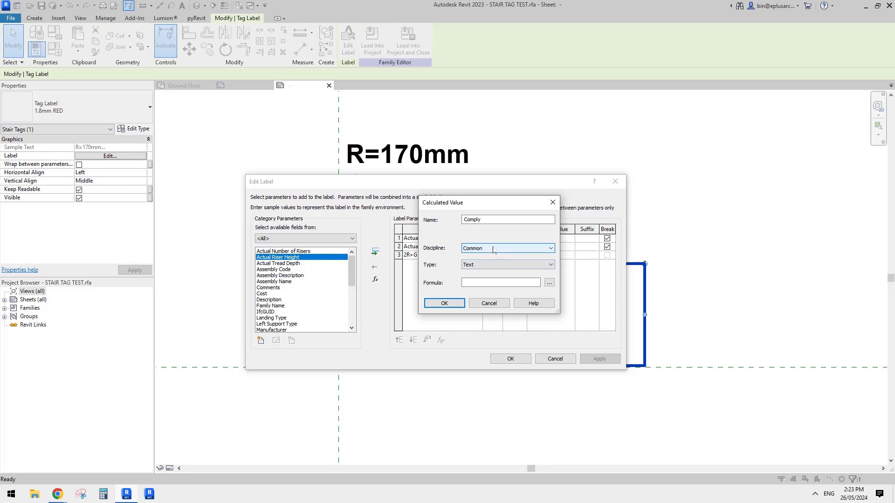
left_click(477, 284)
left_click_drag(503, 204, 392, 93)
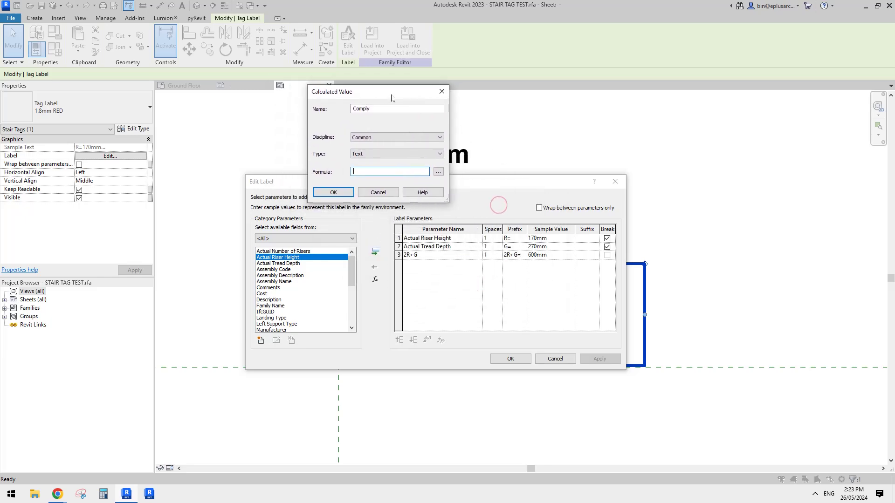
Check the riser, going and 2R+G limits in NCC Table 11.2.2a in Chrome, and return to Revit to discard the Comply calculated value
mouse_move(57, 494)
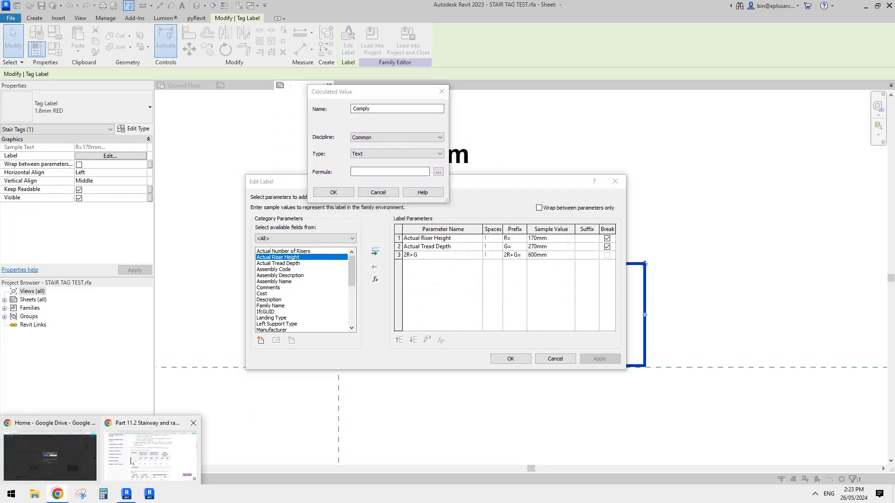
left_click(130, 458)
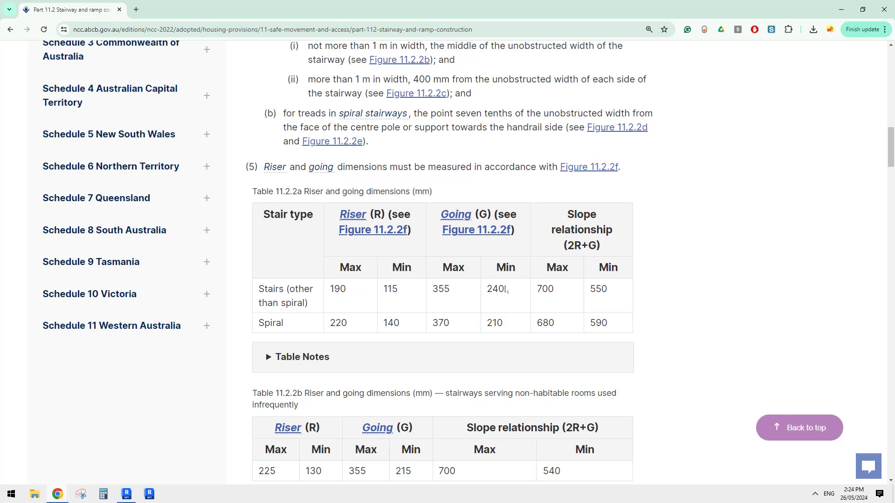
left_click(126, 497)
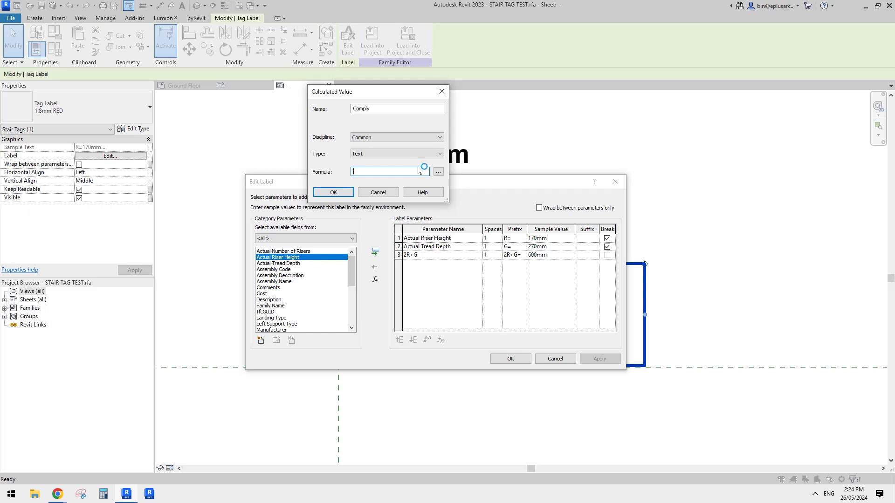
left_click(379, 192)
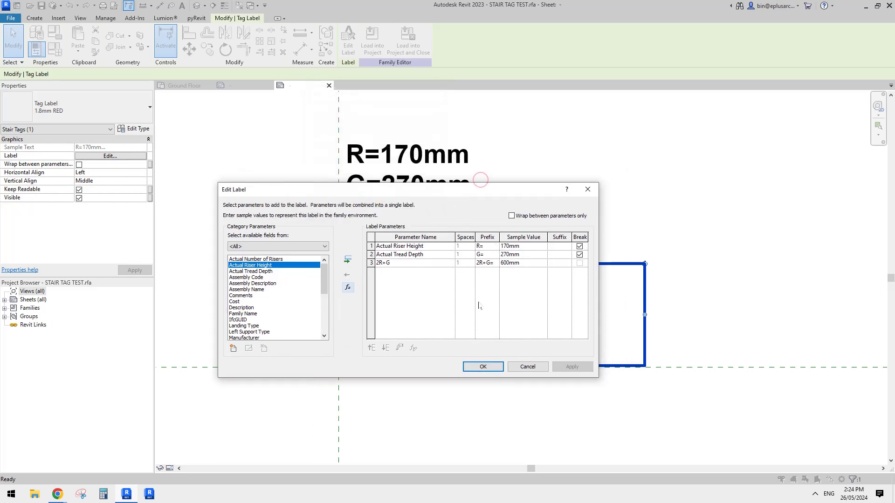
left_click(486, 368)
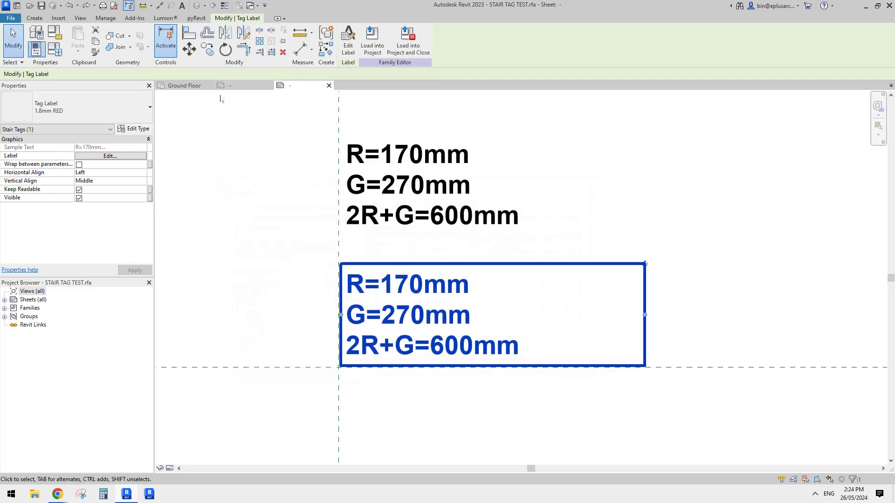
In the Tag_Stair Bin (1) family, examine the red label's NC calculated value and the or() conditions in its formula
left_click(228, 85)
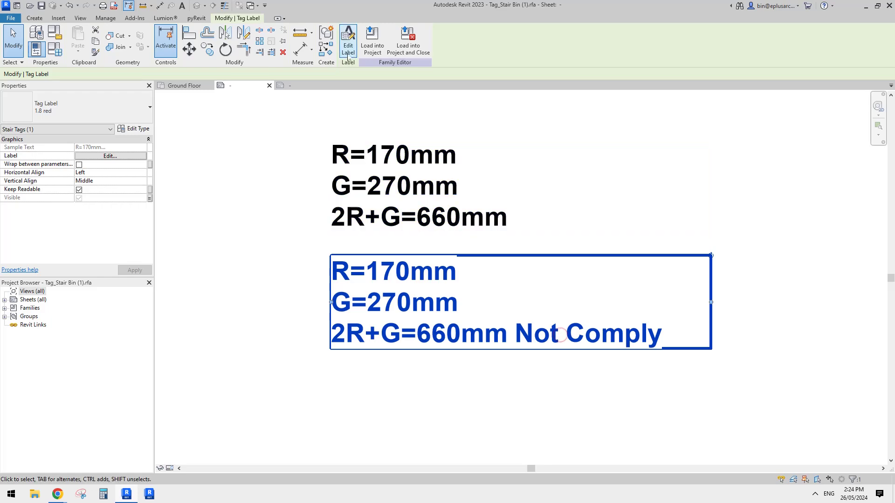
left_click(349, 55)
left_click(414, 272)
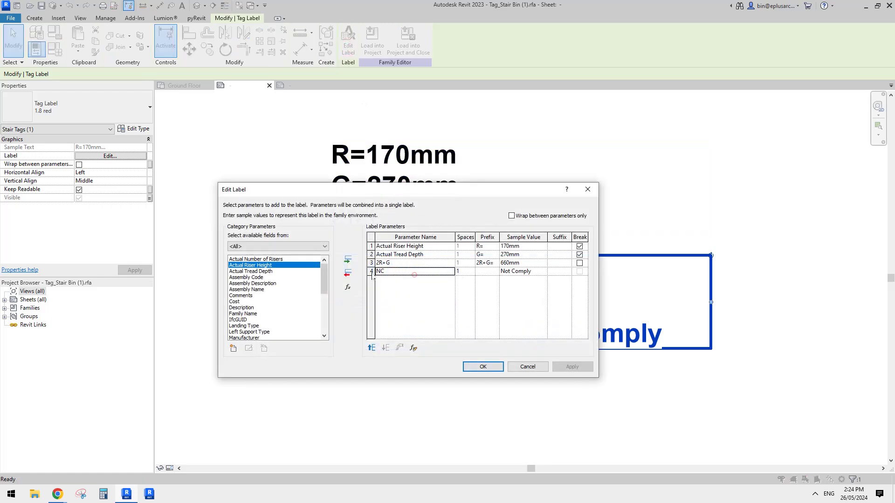
left_click(413, 348)
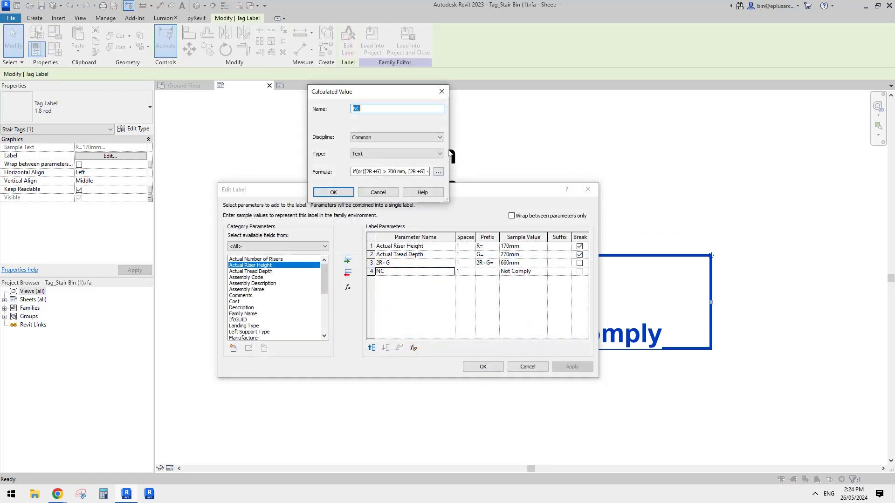
left_click_drag(450, 145, 811, 145)
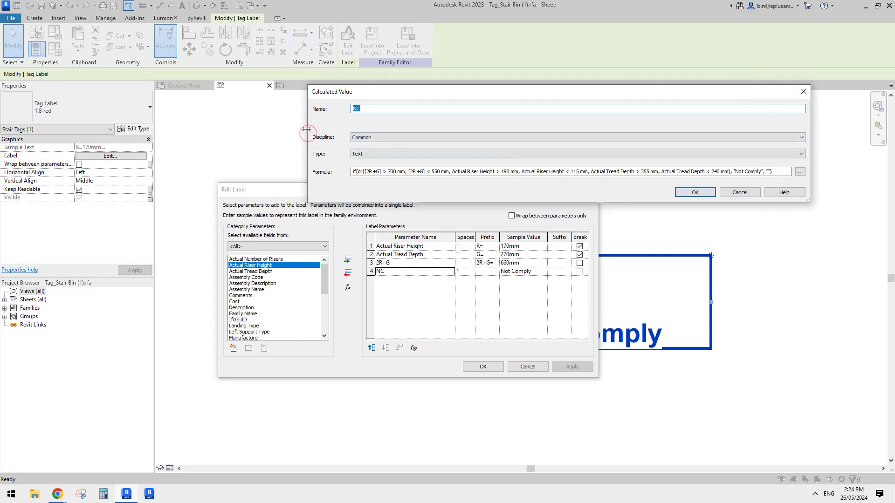
left_click_drag(308, 133, 225, 135)
left_click(273, 172)
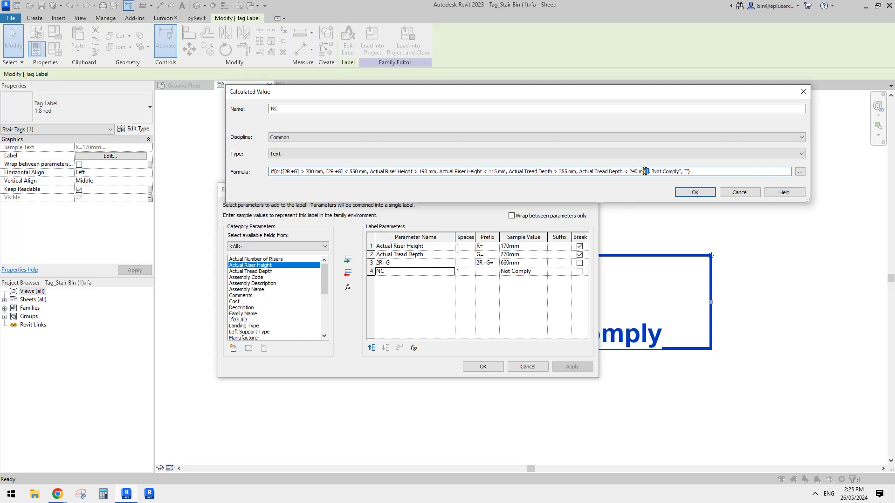
left_click_drag(646, 172, 276, 172)
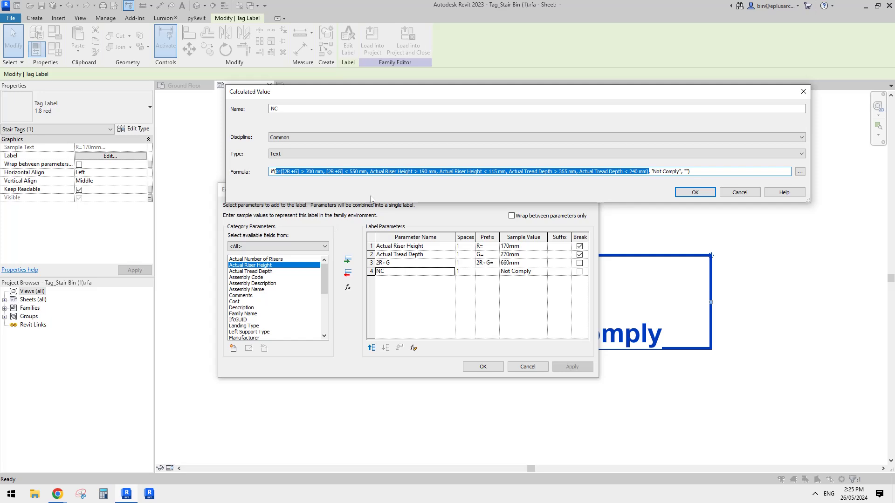
Copy the full if(or(...), "Not Comply", "") formula from the NC calculated value and close the label settings
left_click(286, 172)
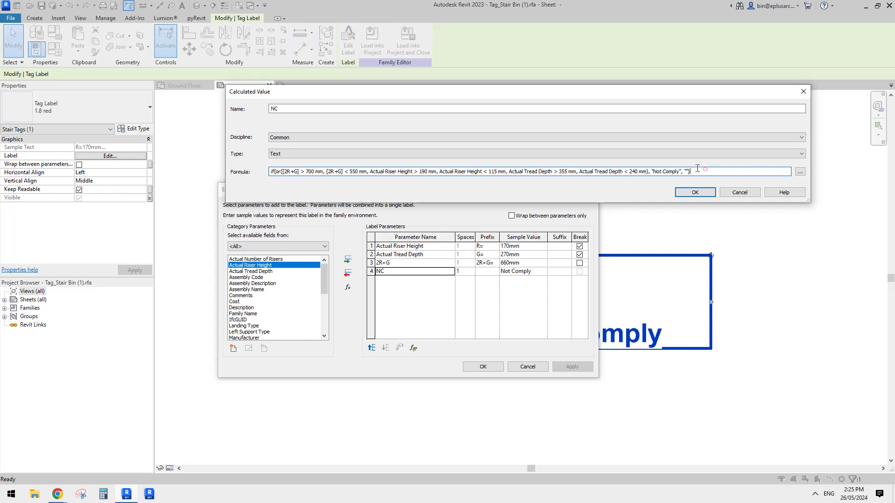
left_click_drag(697, 170, 270, 175)
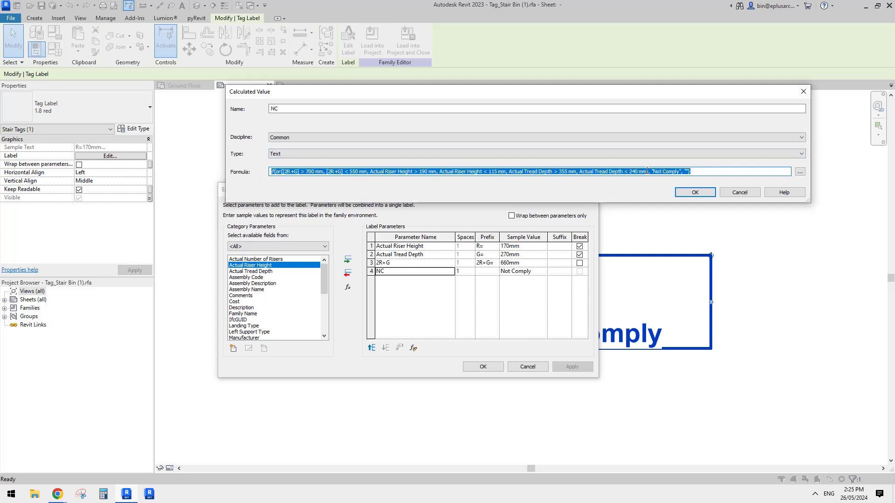
left_click_drag(690, 172, 255, 179)
key("ctrl+c")
left_click(680, 192)
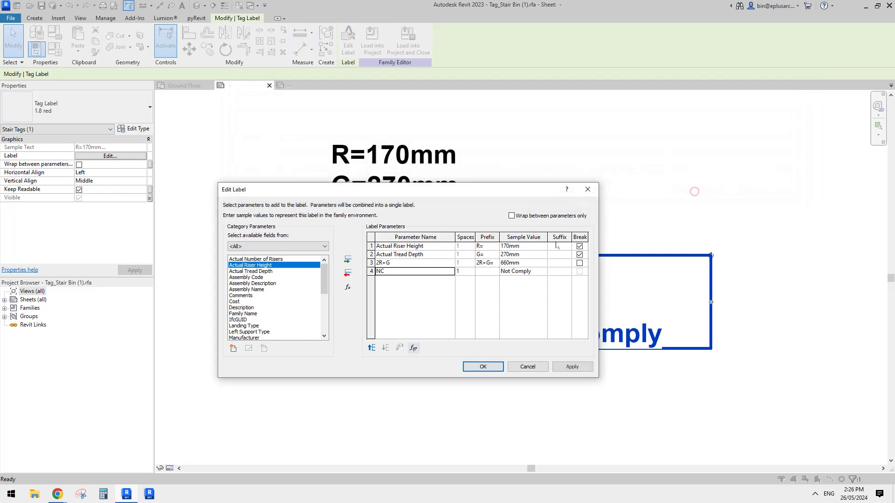
key("Return")
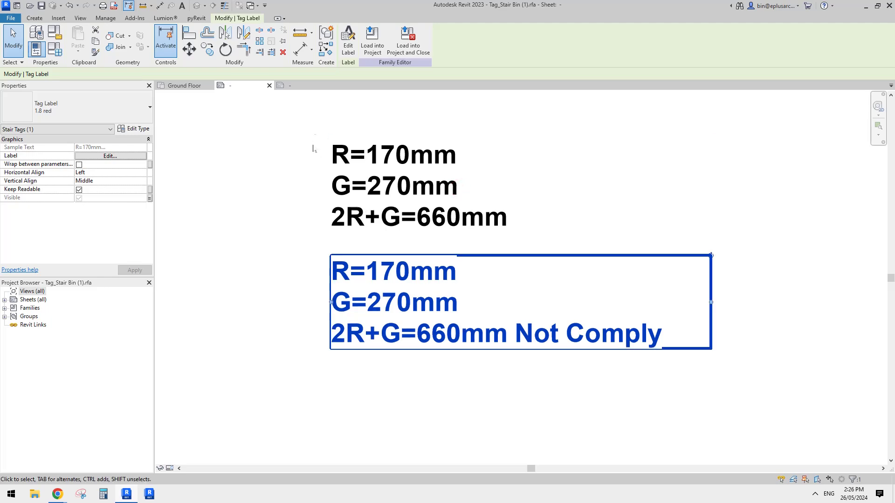
In the STAIR TAG TEST family, add a calculated value named comply to the red label, with discipline Common and type Text
left_click(298, 85)
left_click(513, 322)
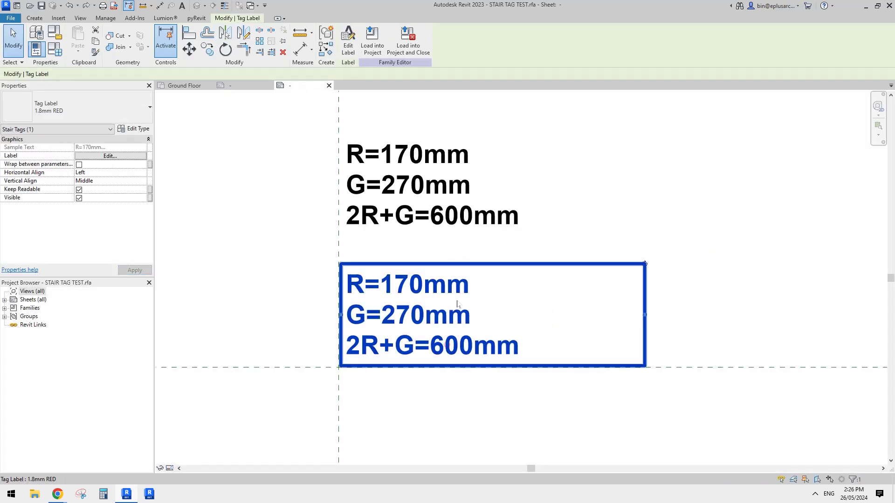
left_click(356, 60)
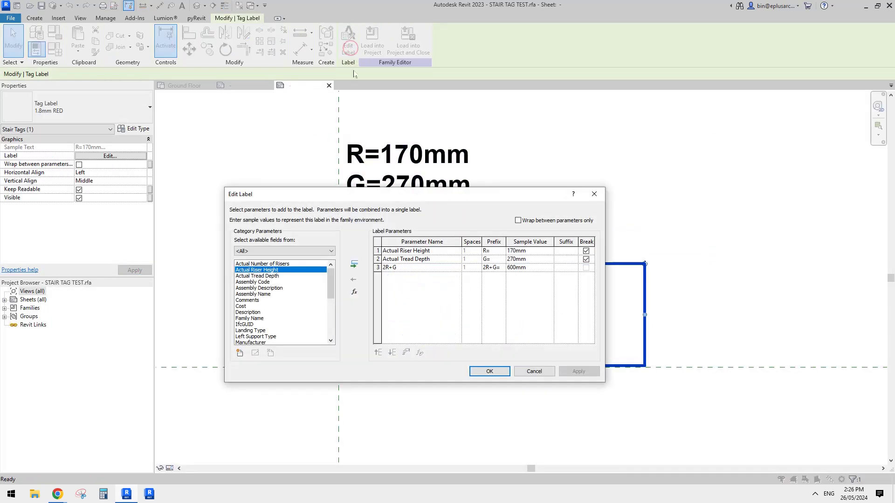
left_click(383, 288)
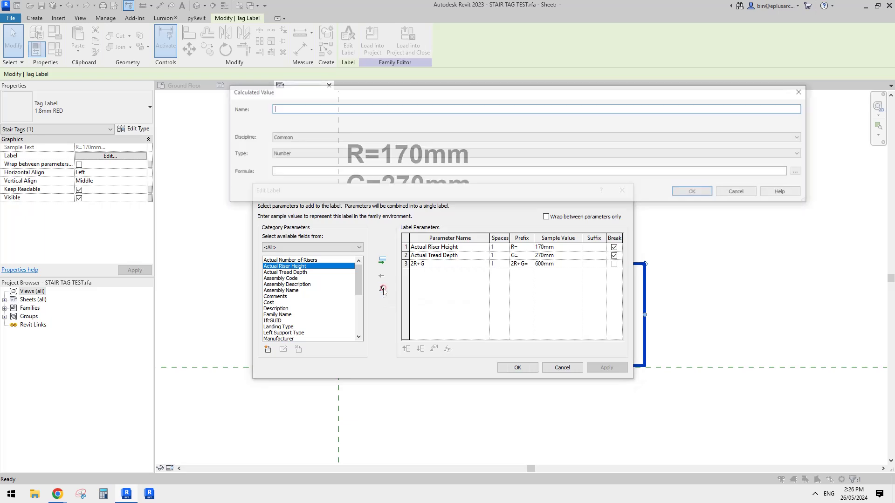
type("comply")
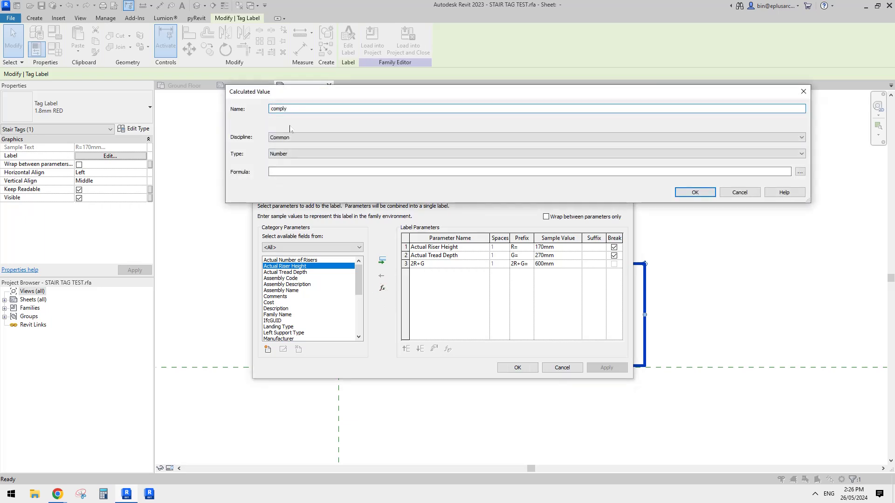
left_click(289, 136)
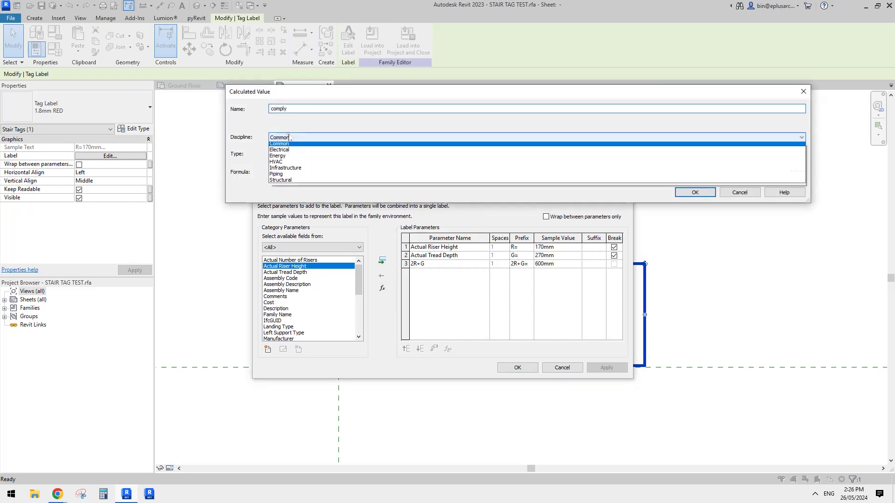
left_click(289, 134)
left_click(293, 153)
left_click(275, 162)
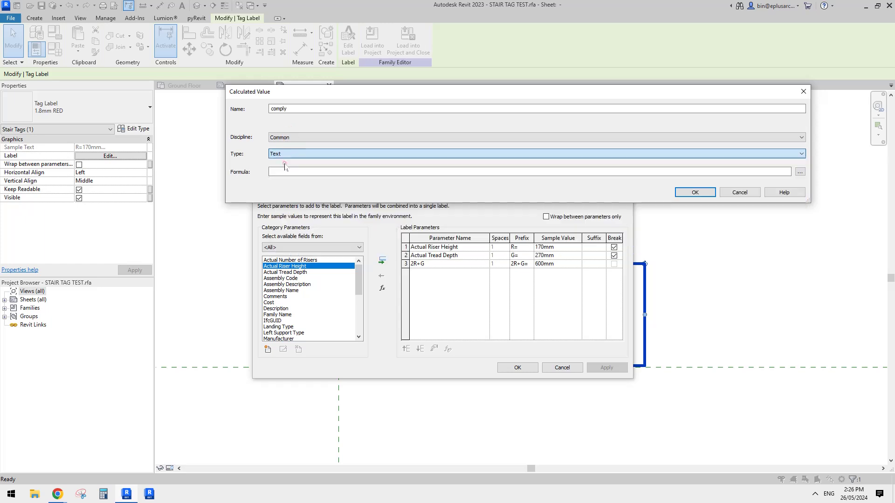
Paste the copied NC formula into the comply calculated value and accept the red label's edited parameters
left_click(300, 171)
key("ctrl+v")
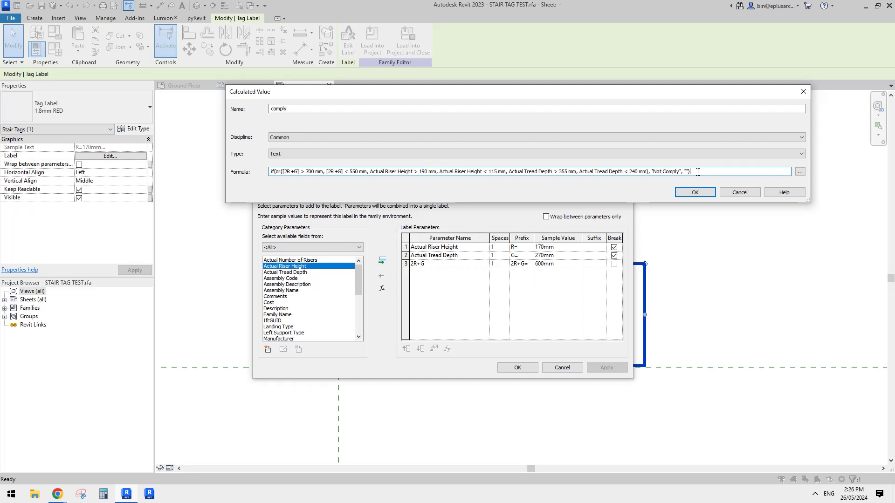
type("Comply")
left_click(695, 192)
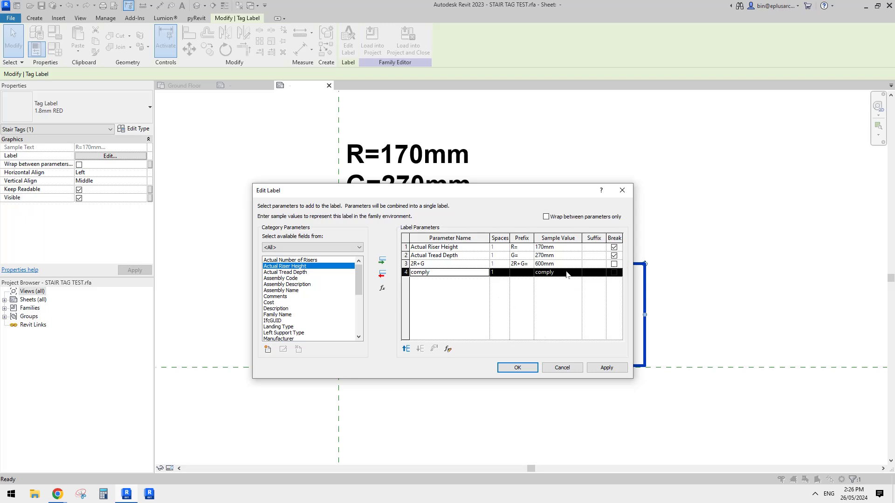
left_click(517, 368)
left_click(683, 315)
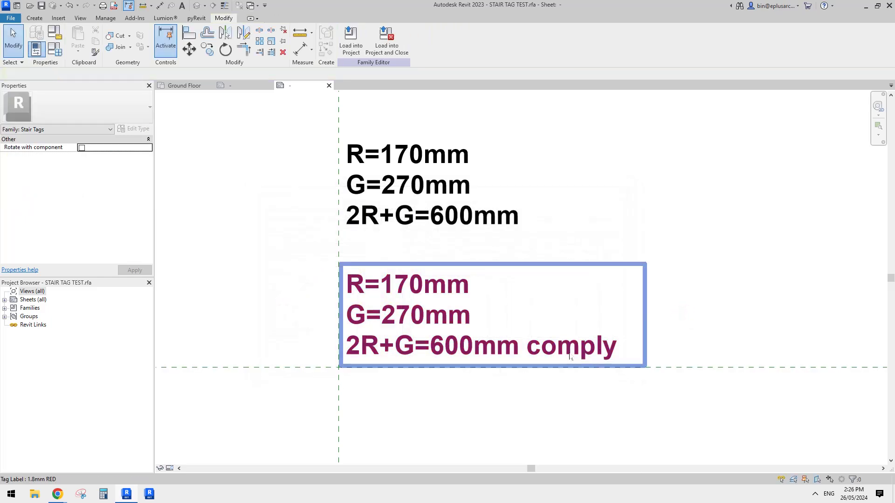
Move the upper black label down so it lies exactly over the matching lines of the red label
left_click_drag(437, 192, 438, 324)
left_click(695, 276)
middle_click(456, 215)
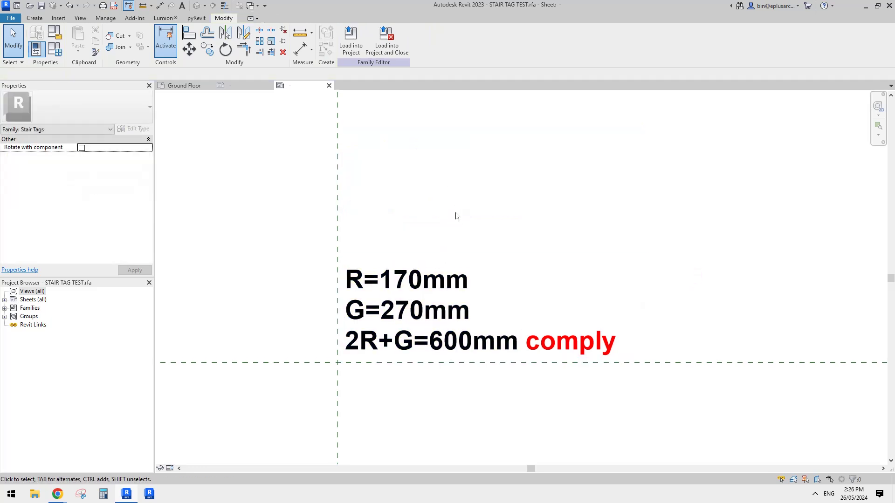
middle_click(457, 213)
scroll(541, 261, "up", 8)
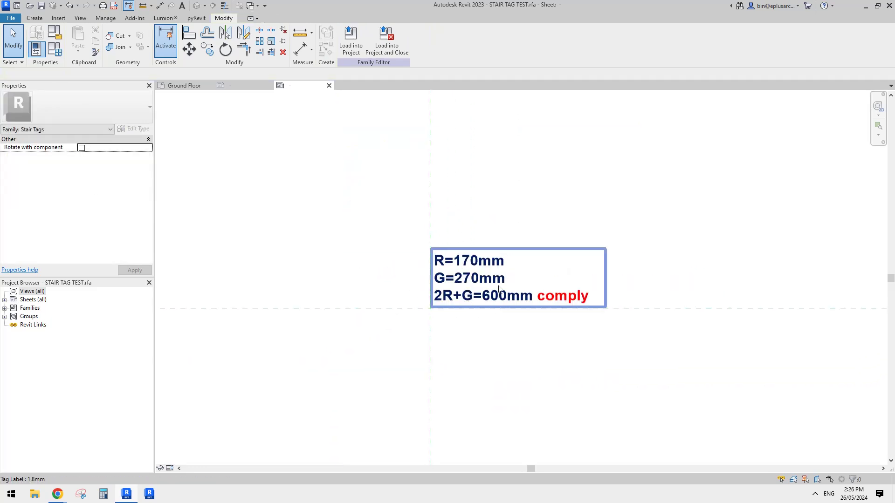
Load the STAIR TAG TEST family into Project1 and overwrite the existing version
left_click(367, 52)
key("Escape")
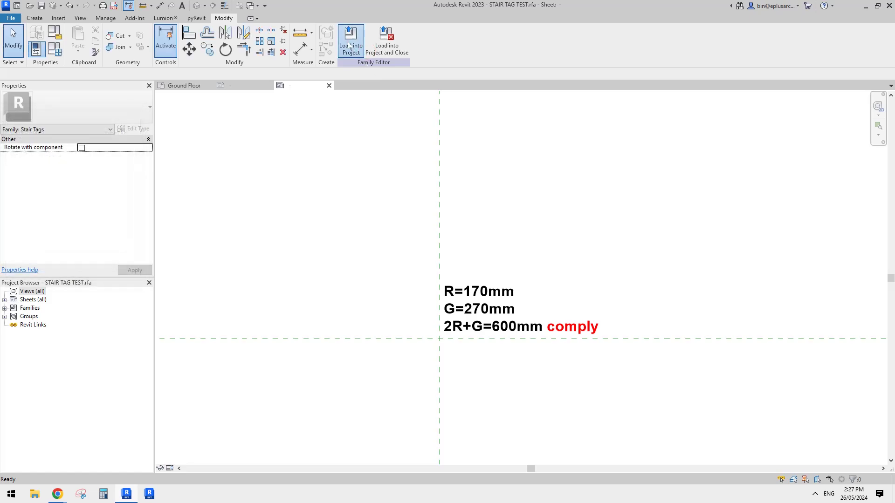
left_click(348, 42)
left_click_drag(93, 115, 310, 102)
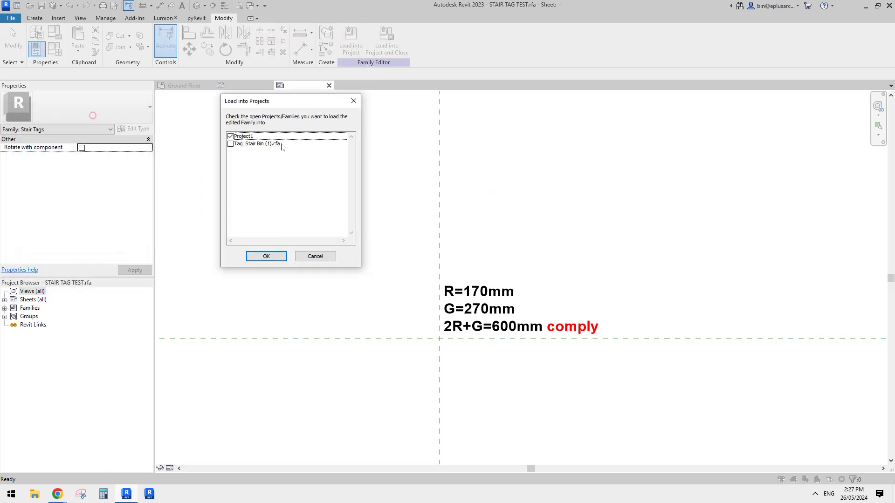
left_click(269, 258)
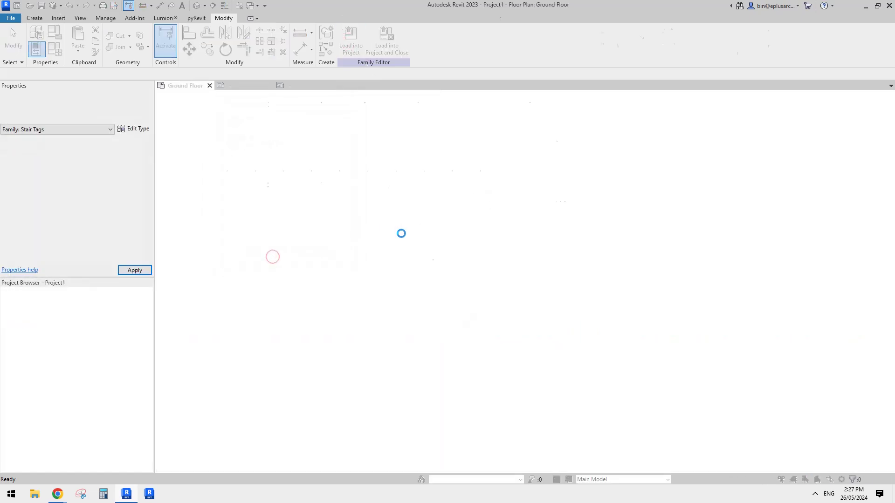
left_click(426, 219)
Check the stair tag's text on the Ground Floor plan and open the tag's family for editing
middle_click_drag(773, 341, 561, 232)
left_click(555, 213)
left_click(593, 226)
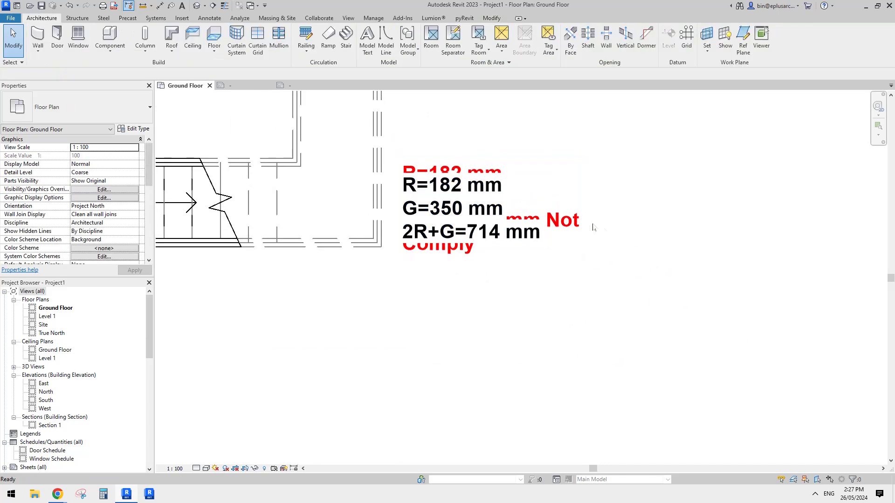
left_click(581, 214)
left_click(404, 45)
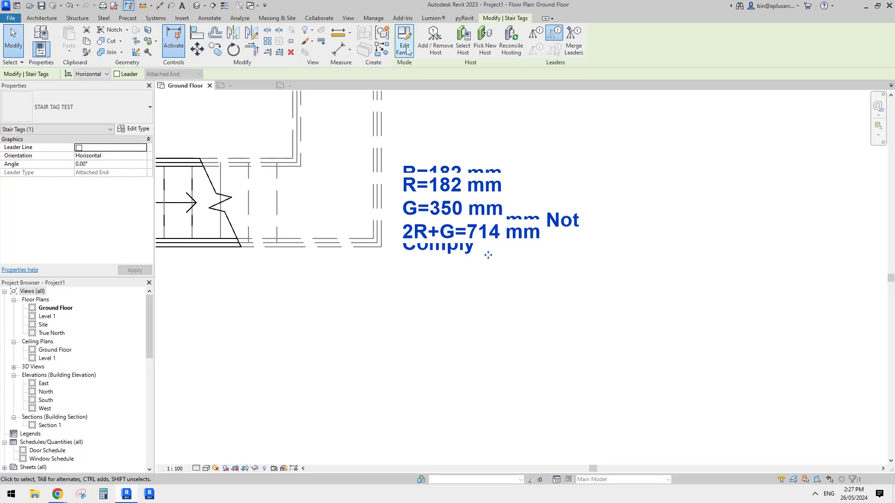
Widen the 1.8mm RED label's text box so that Not Comply has room on the 2R+G line
scroll(551, 357, "up", 3)
left_click(587, 304)
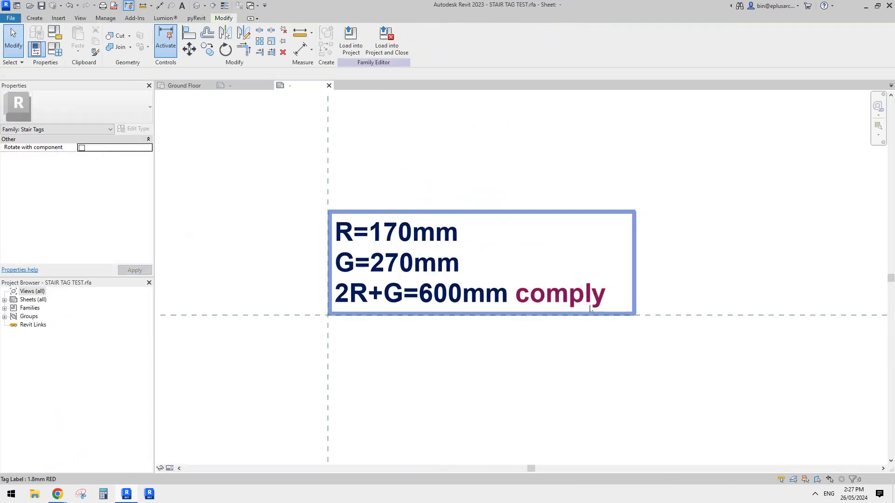
middle_click_drag(520, 322, 558, 302)
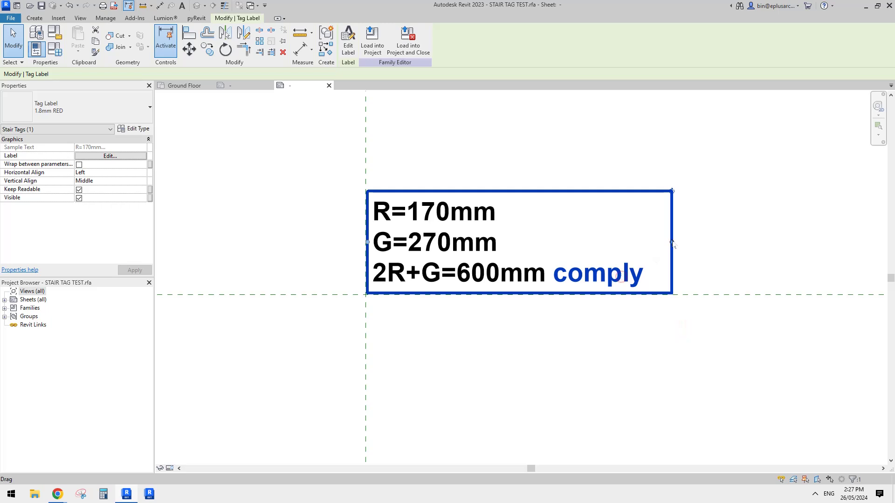
left_click_drag(672, 242, 762, 243)
left_click(731, 326)
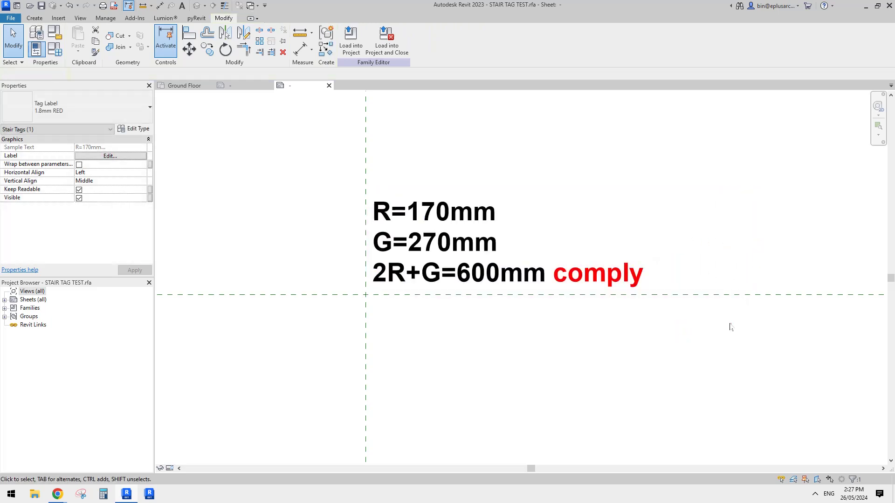
Compare the text box extents of the overlapping black 1.8mm and red 1.8mm RED labels
left_click(555, 277)
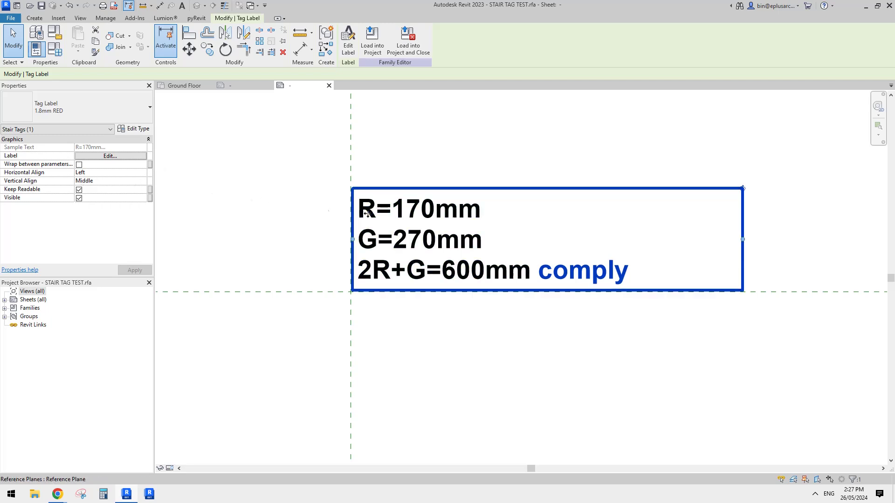
left_click_drag(267, 137, 606, 331)
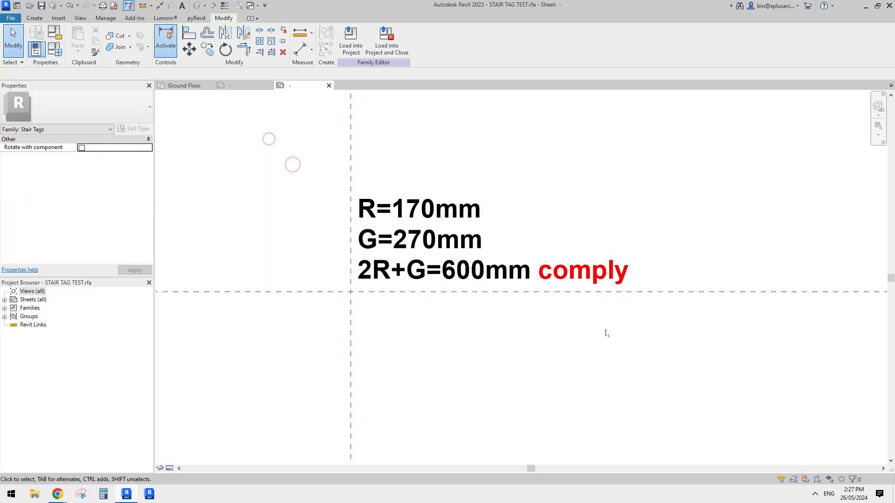
left_click(455, 226)
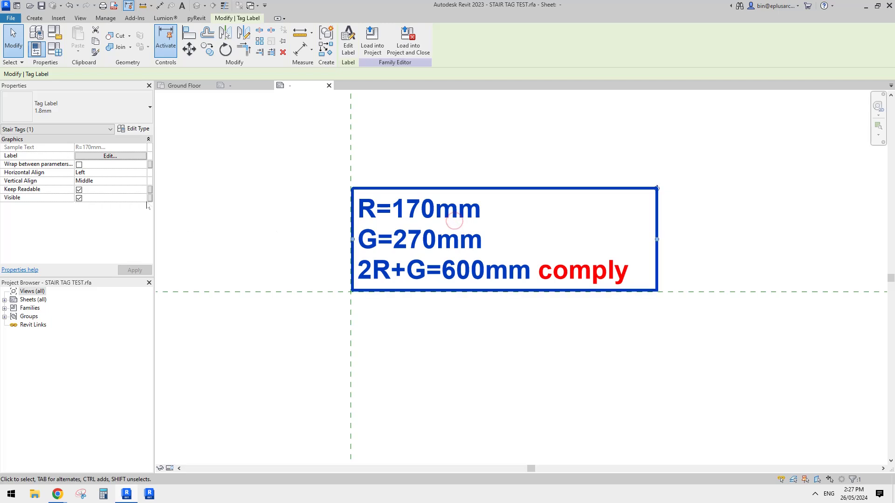
left_click(641, 375)
left_click(616, 278)
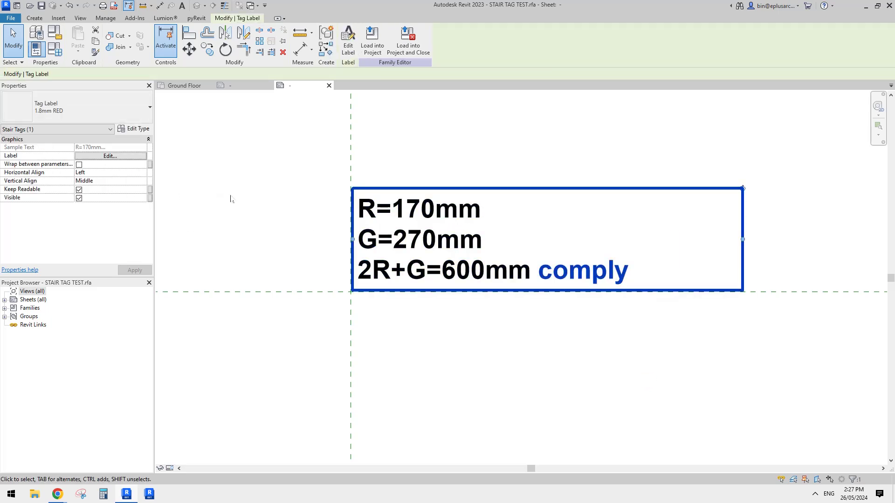
key("ctrl+z")
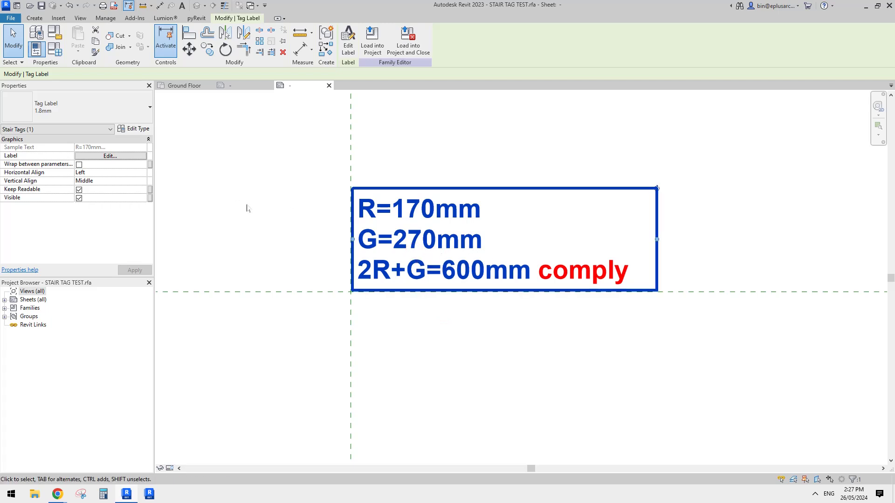
key("ctrl+y")
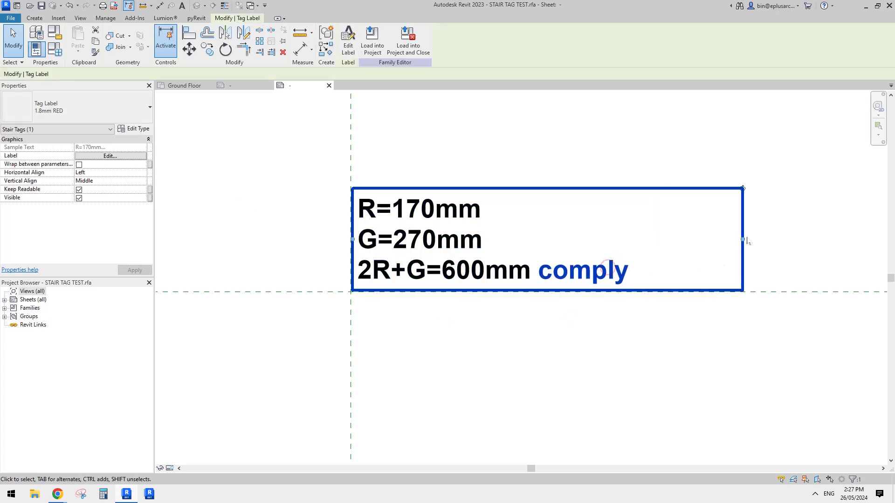
Widen the red label's text box slightly more and reload the family into Project1, overwriting the existing version
mouse_move(744, 240)
left_mouse_down()
mouse_move(560, 240)
mouse_move(754, 248)
mouse_move(807, 236)
mouse_move(745, 239)
mouse_move(758, 241)
left_mouse_up()
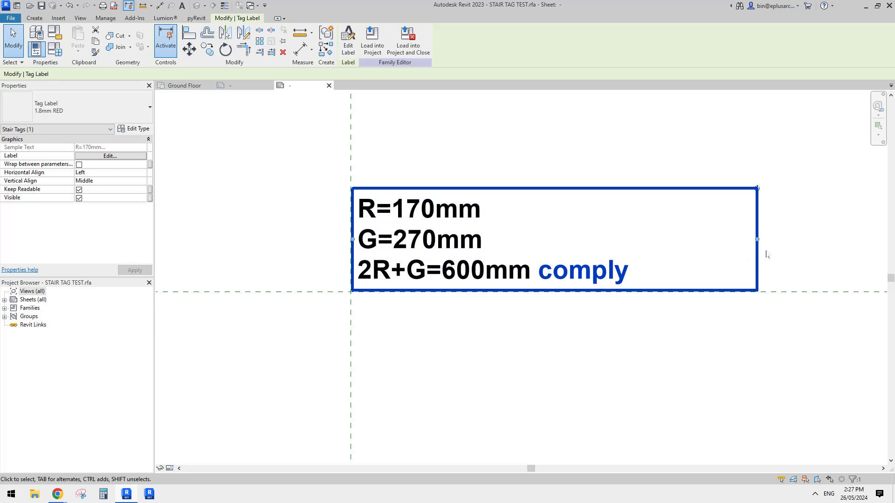
middle_click_drag(499, 227, 507, 241)
left_click(372, 40)
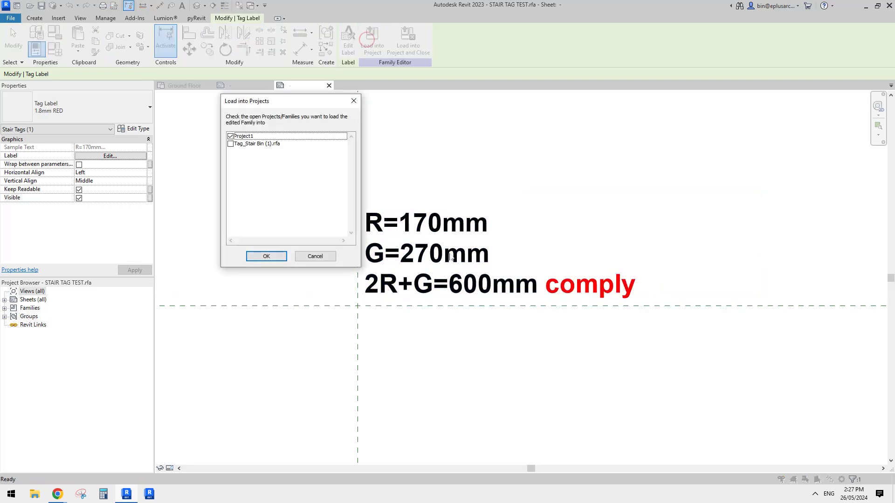
left_click(267, 256)
left_click(467, 250)
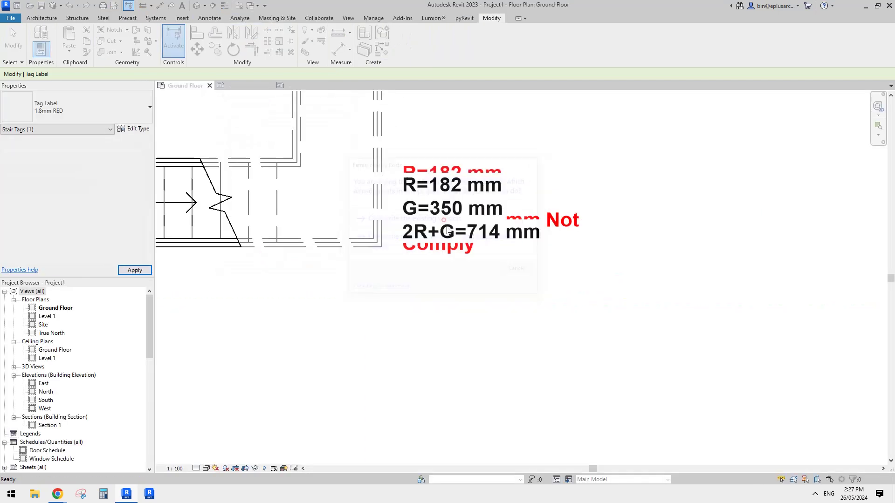
Set the actual tread depth of the tagged stair on the Ground Floor plan to 320 mm
middle_click_drag(596, 286, 617, 290)
scroll(467, 277, "down", 1)
middle_click_drag(466, 277, 654, 275)
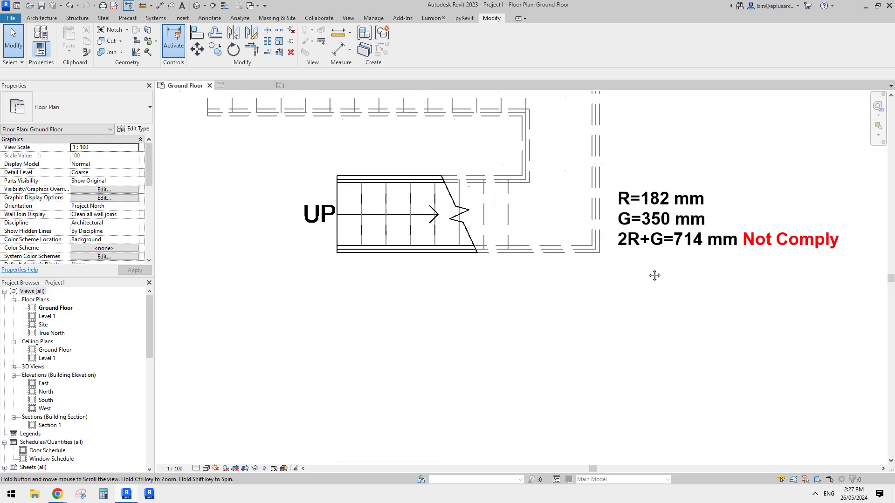
scroll(633, 201, "up", 2)
middle_click_drag(633, 201, 636, 214)
left_click(584, 200)
middle_click_drag(578, 198, 570, 224)
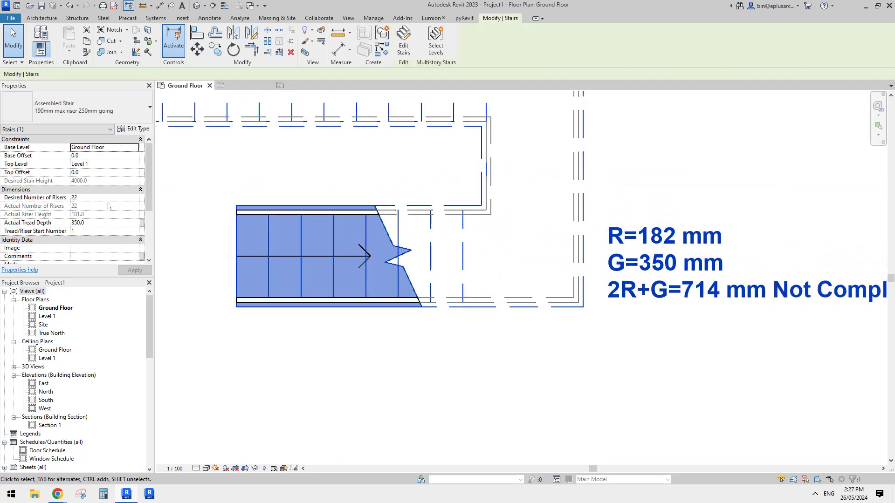
left_click(95, 222)
type("32")
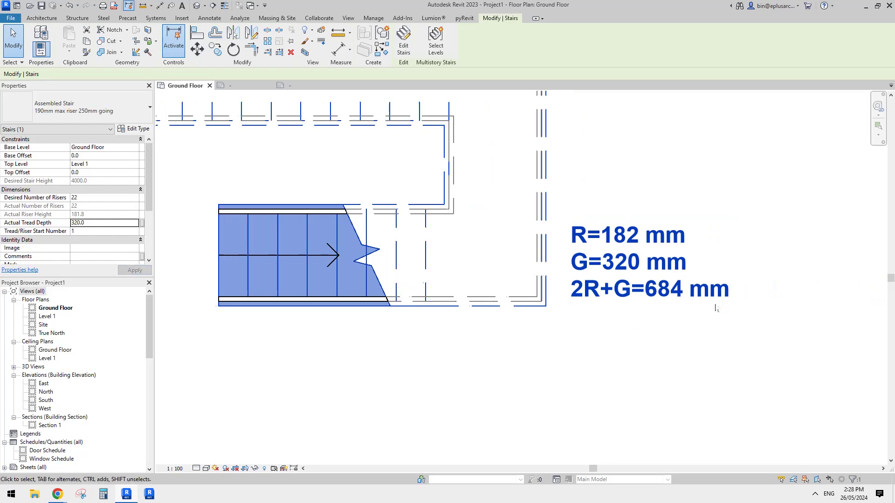
Compare the stair tags on the two Ground Floor stairs, checking their tag types and the larger stair's tag parameters
middle_click_drag(715, 308, 661, 292)
left_click(664, 340)
scroll(662, 340, "down", 2)
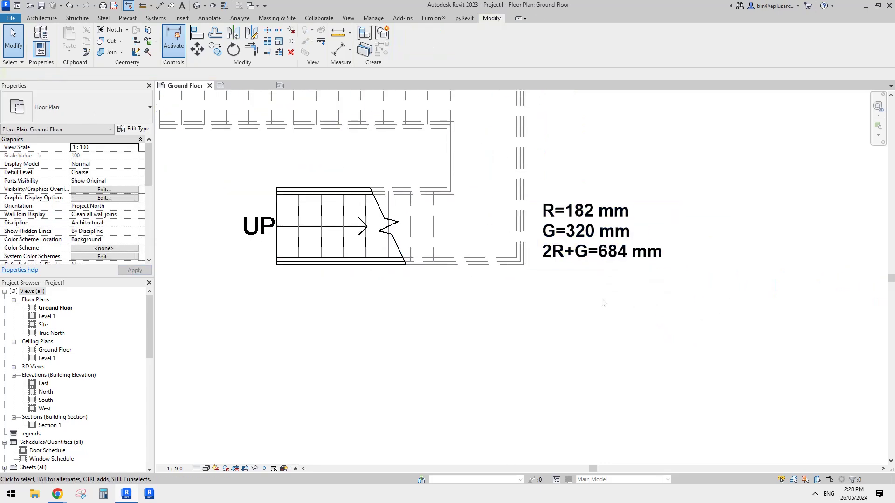
left_click(586, 275)
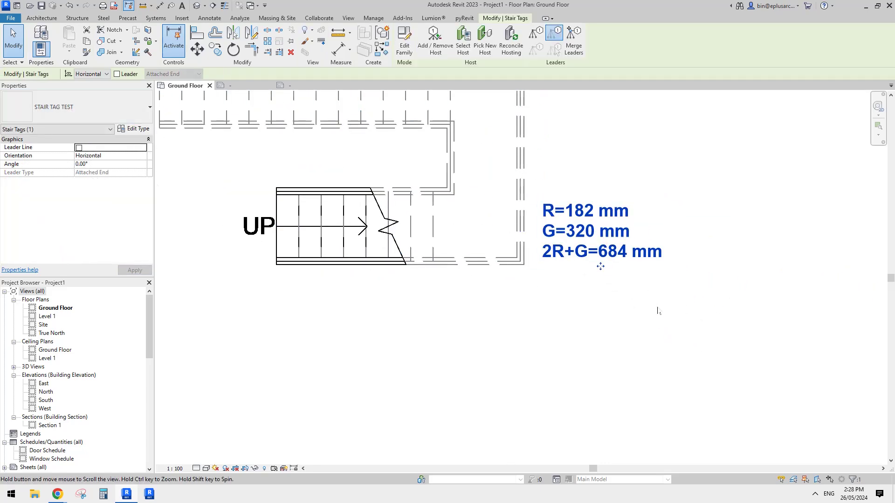
scroll(438, 329, "down", 1)
middle_click_drag(428, 331, 724, 291)
left_click(399, 311)
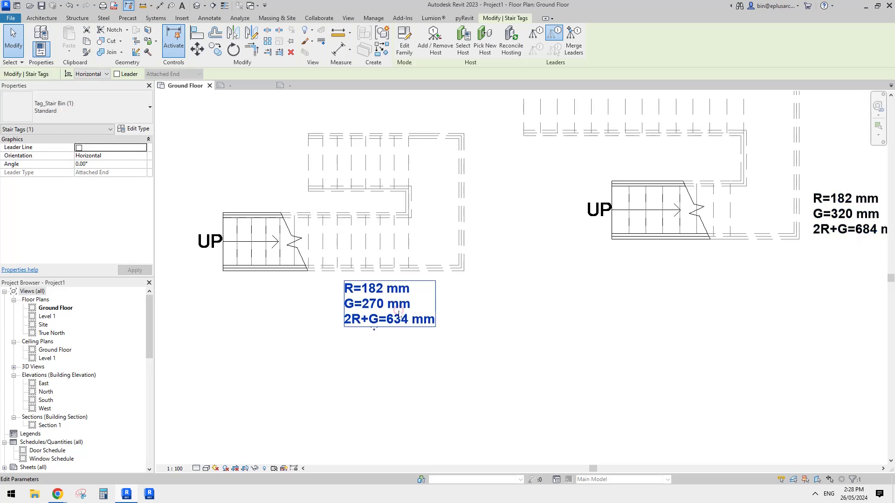
middle_click_drag(489, 299, 418, 295)
middle_click_drag(504, 287, 455, 292)
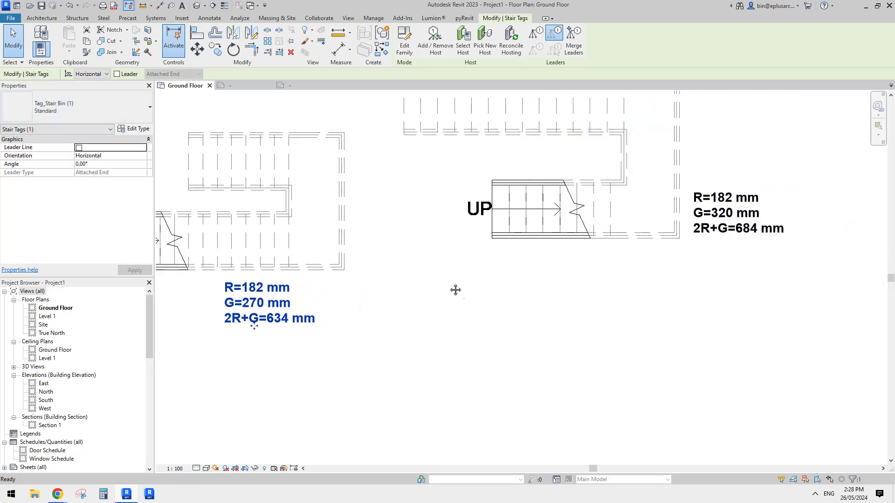
double_click(741, 215)
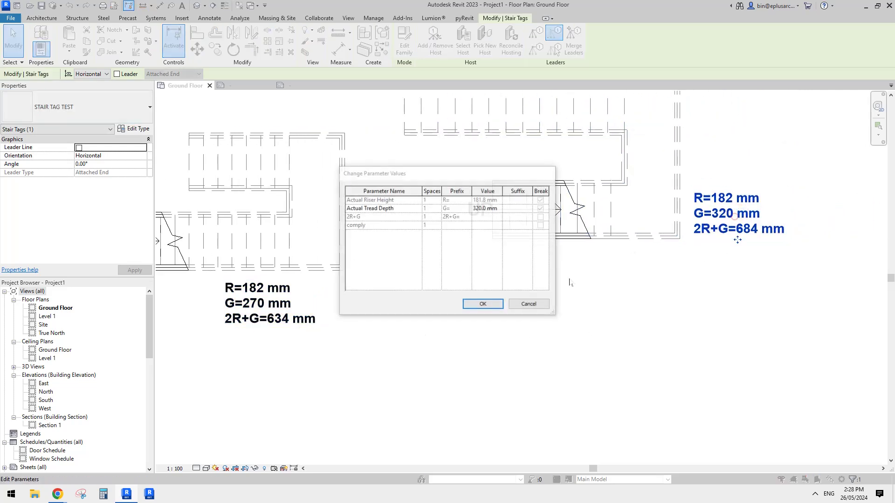
key("Escape")
key("Escape")
Change the smaller stair's tag on the Ground Floor plan to the STAIR TAG TEST type
left_click(294, 312)
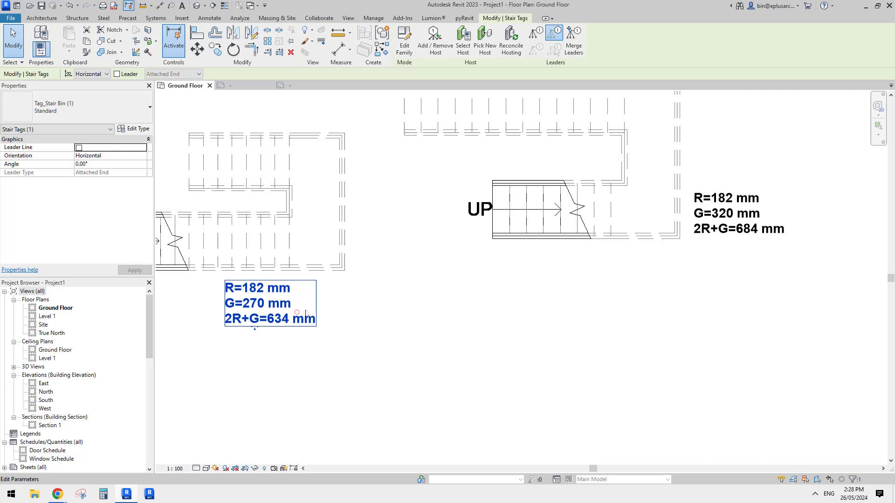
left_click(117, 104)
left_click(49, 186)
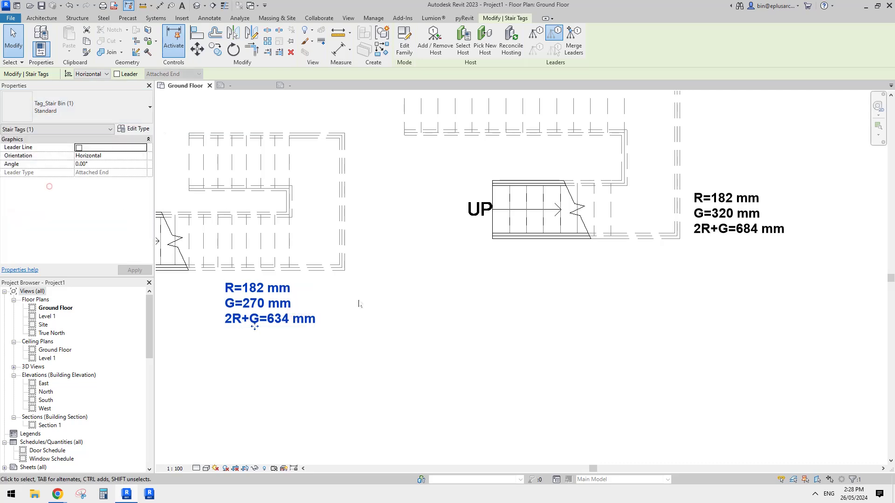
left_click(435, 324)
left_click(411, 333)
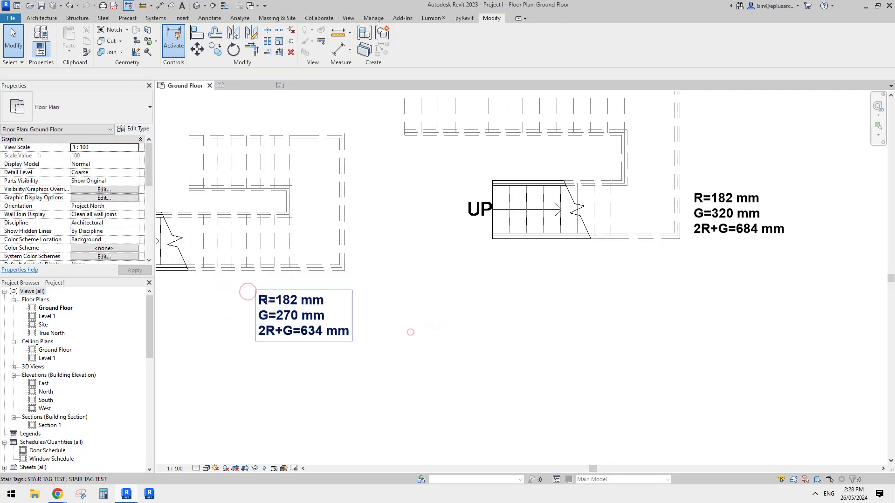
Check the tag family and displayed lines of both stair tags on the Ground Floor plan
left_click(476, 308)
middle_click_drag(691, 293, 689, 294)
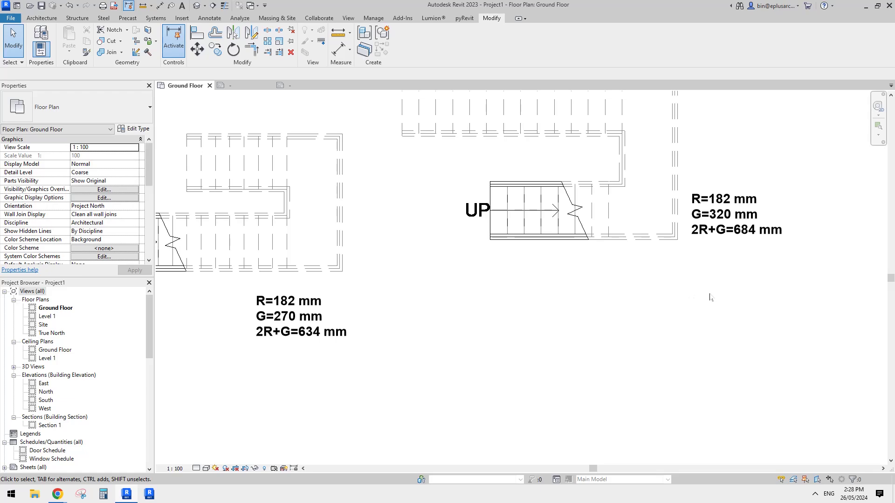
left_click(736, 231)
left_click(354, 322)
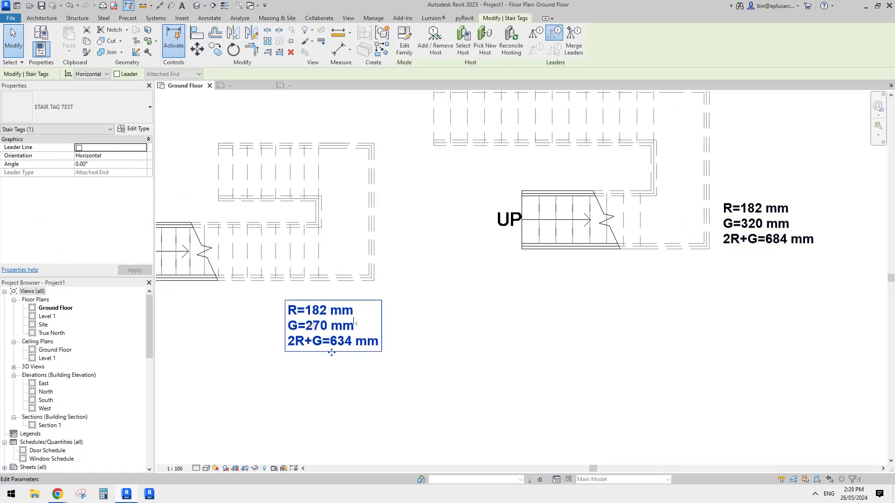
scroll(354, 322, "up", 1)
scroll(368, 315, "down", 1)
middle_click_drag(428, 278, 443, 290)
left_click(458, 285)
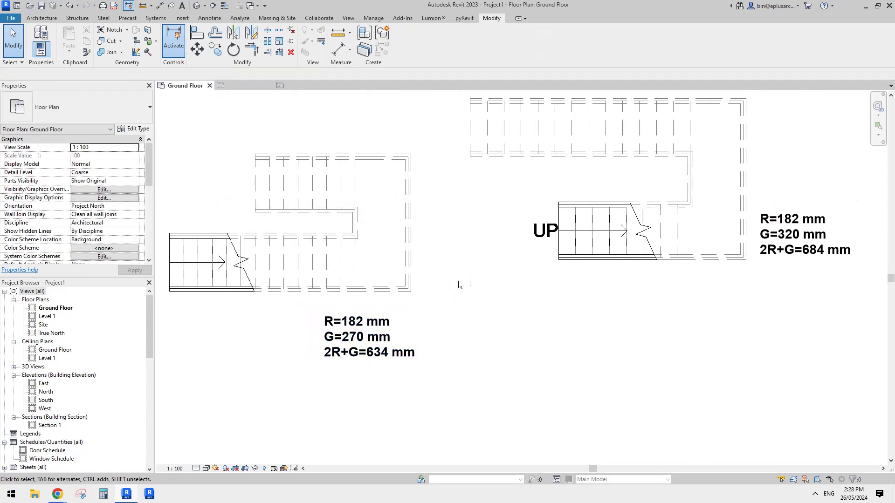
Delete the duplicate stair tag above the larger stair's upper flight
middle_click_drag(585, 247, 556, 266)
middle_click_drag(601, 207, 560, 239)
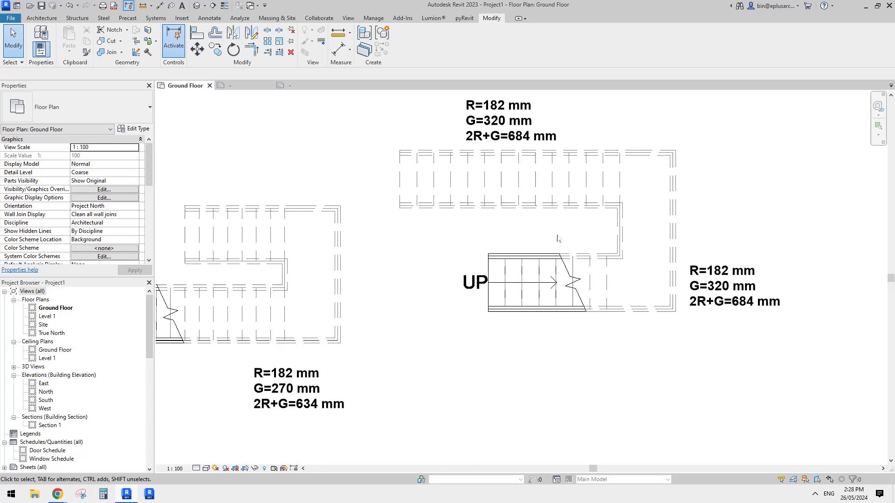
left_click(498, 124)
key("Delete")
middle_click_drag(529, 140, 535, 168)
middle_click_drag(545, 255, 547, 224)
middle_click_drag(510, 252, 510, 255)
Place a manual text note reading R=XXX G=XXX above the larger stair's upper flight
key("t")
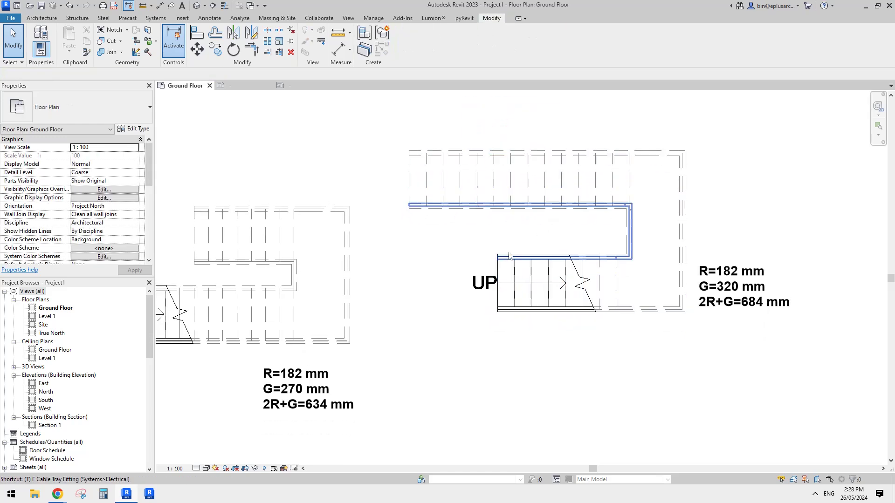
left_click(510, 257)
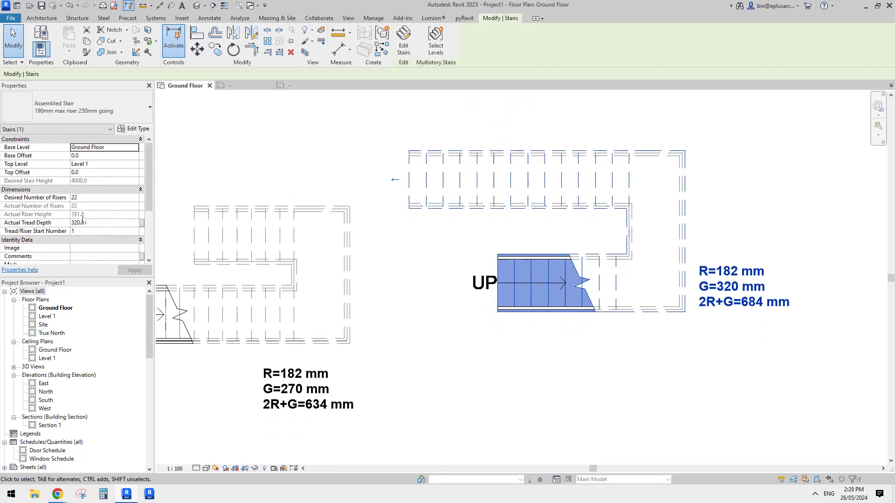
key("t")
key("x")
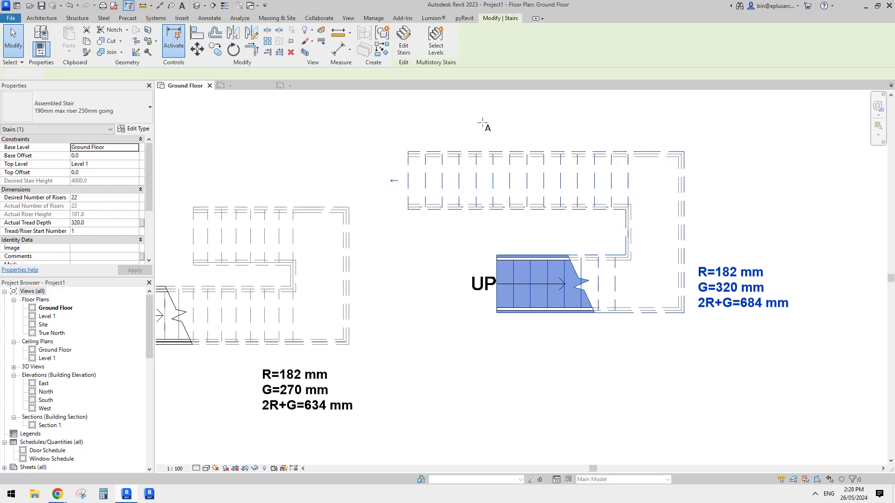
left_click(483, 123)
key("Caps_Lock")
type("R")
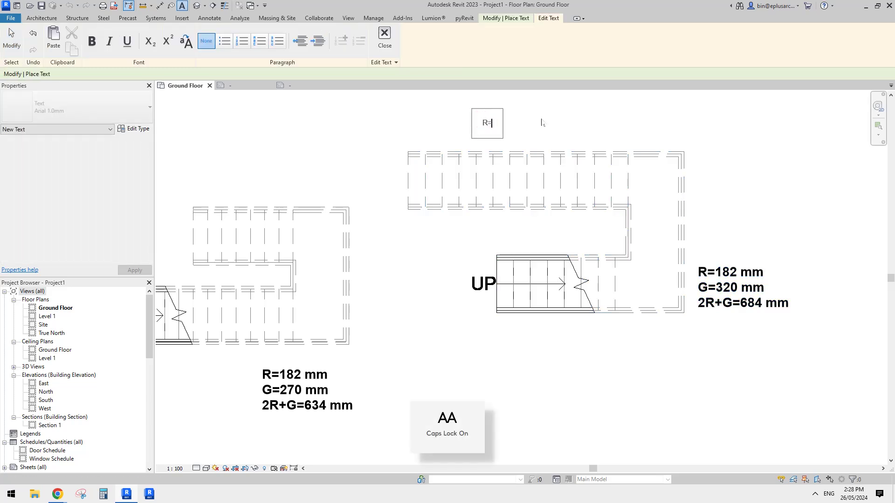
type("=111")
key("BackSpace")
key("BackSpace")
key("BackSpace")
type("XX")
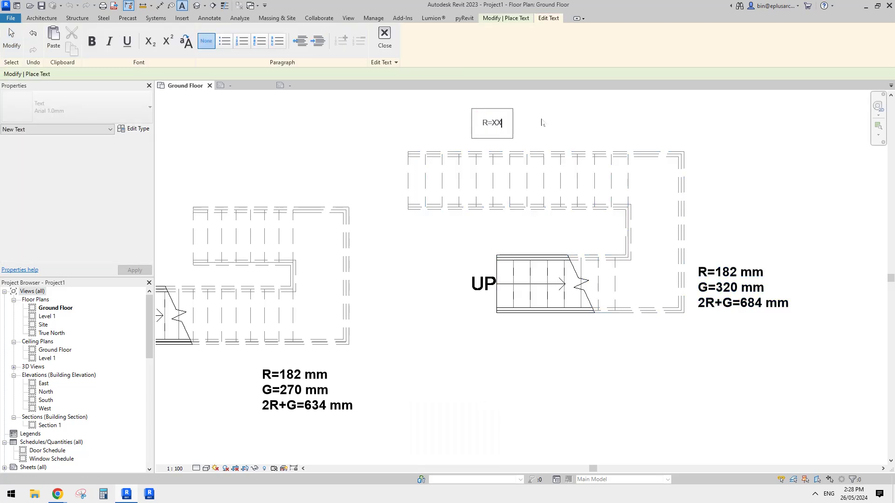
type("X G=XXX")
left_click(580, 118)
middle_click_drag(582, 148, 577, 167)
key("Escape")
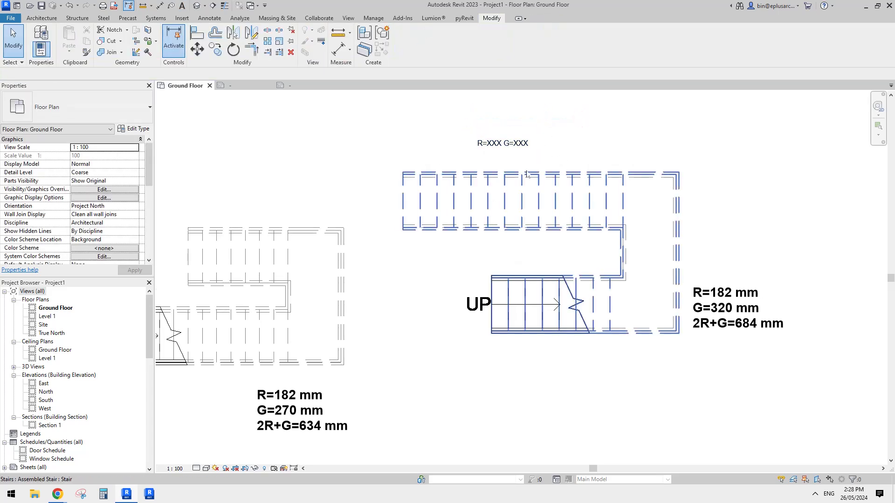
Compare the larger stair's properties and its STAIR TAG TEST tag with the manual text note
middle_click_drag(515, 208, 495, 227)
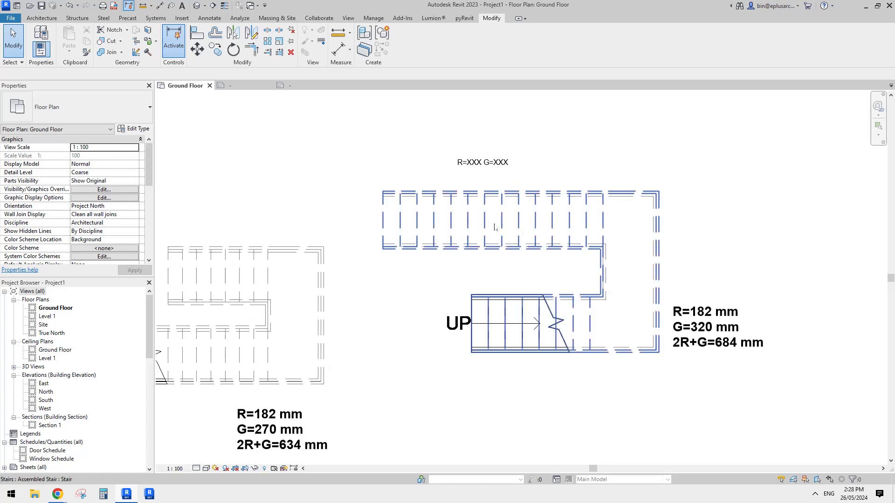
left_click(535, 230)
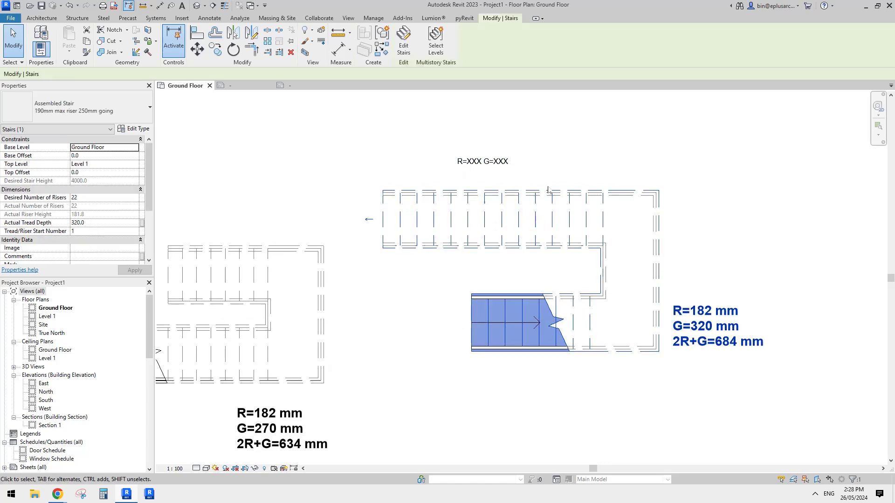
middle_click_drag(622, 219, 614, 162)
key("Escape")
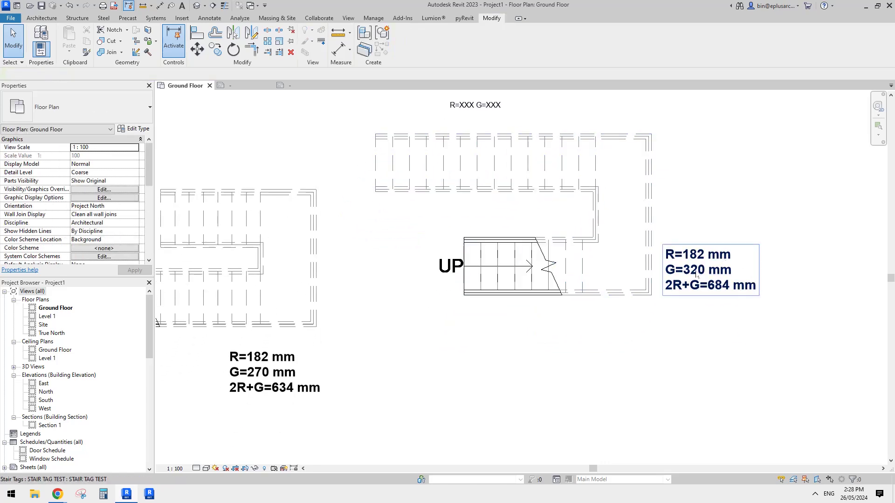
left_click(697, 275)
scroll(697, 280, "down", 1)
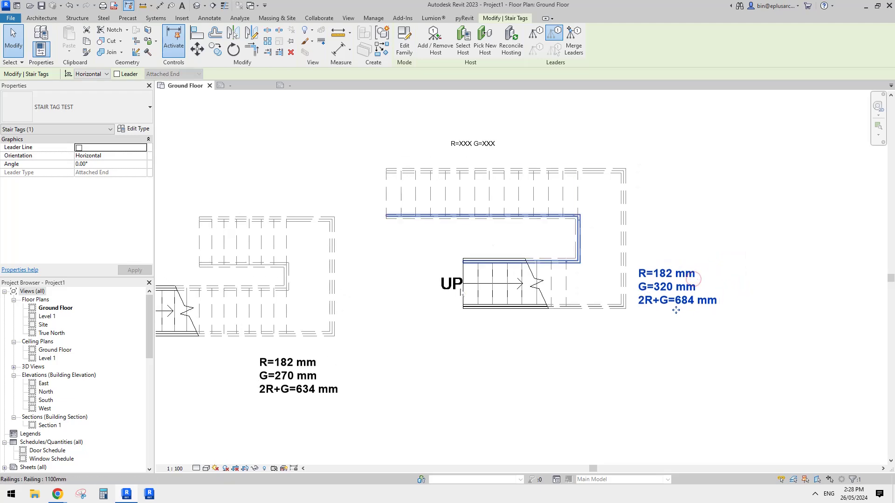
key("Escape")
Tag the steeper stair in the North elevation with its riser, going and 2R+G values, without a leader
double_click(46, 392)
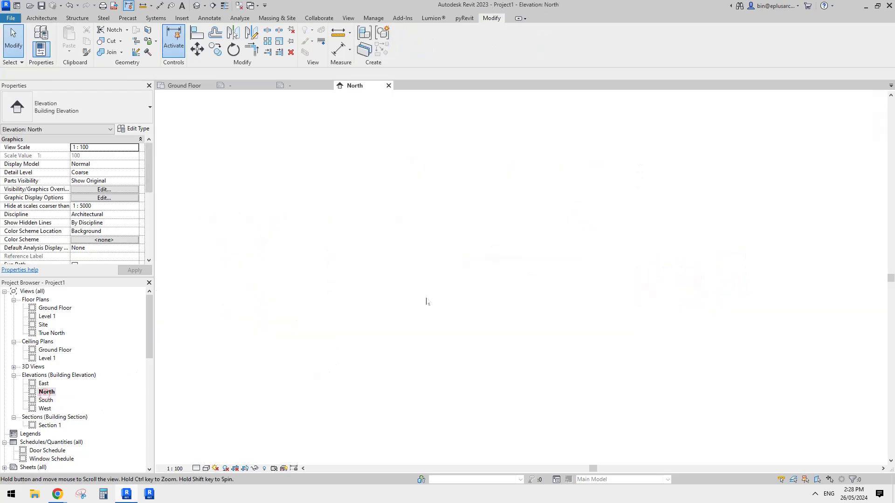
scroll(624, 258, "up", 5)
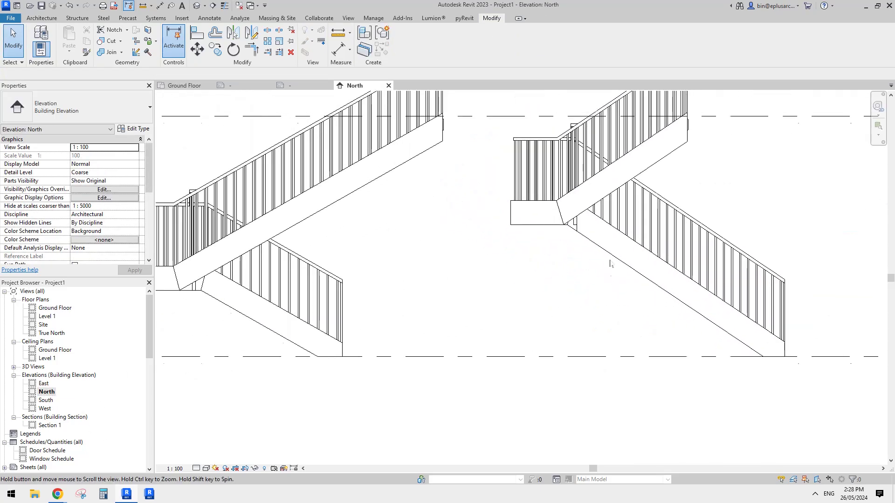
key("t")
key("g")
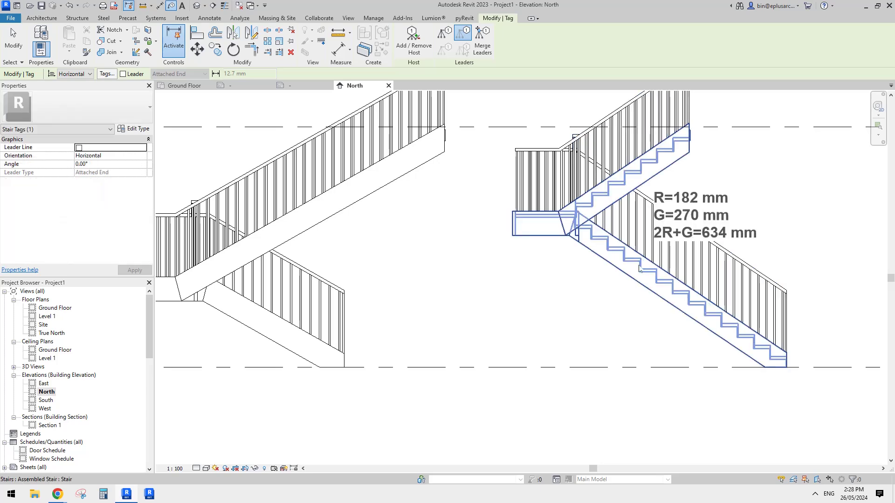
left_click(639, 266)
middle_click_drag(640, 260, 632, 264)
key("Escape")
Move the new stair tag in the North elevation up and away from the railing, beside the upper flight
left_click_drag(707, 211, 745, 190)
left_click(765, 248)
scroll(765, 247, "down", 1)
middle_click_drag(765, 249, 630, 270)
key("z")
key("e")
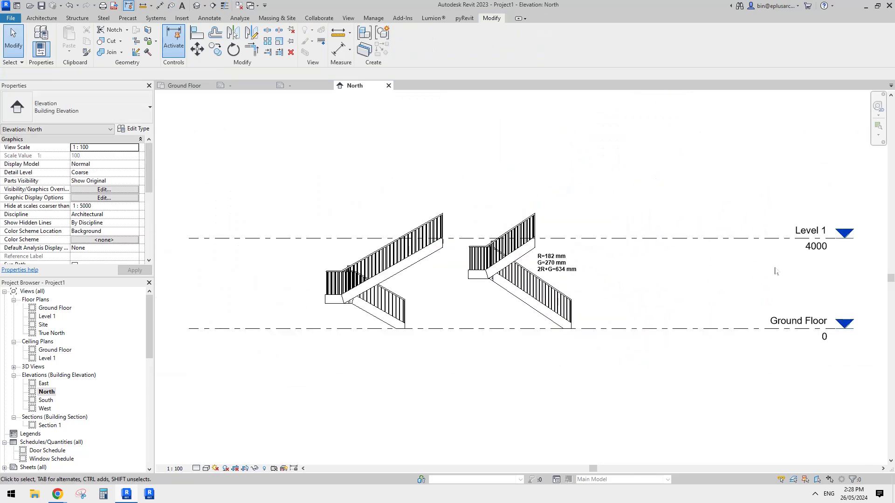
Return to the Ground Floor plan and review the tags of both stairs
left_click(186, 85)
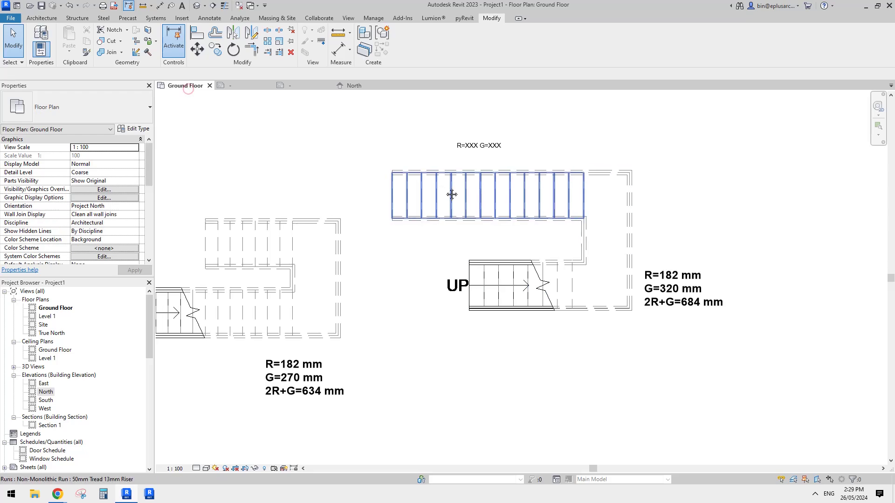
scroll(497, 180, "up", 1)
left_click(695, 294)
left_click(701, 246)
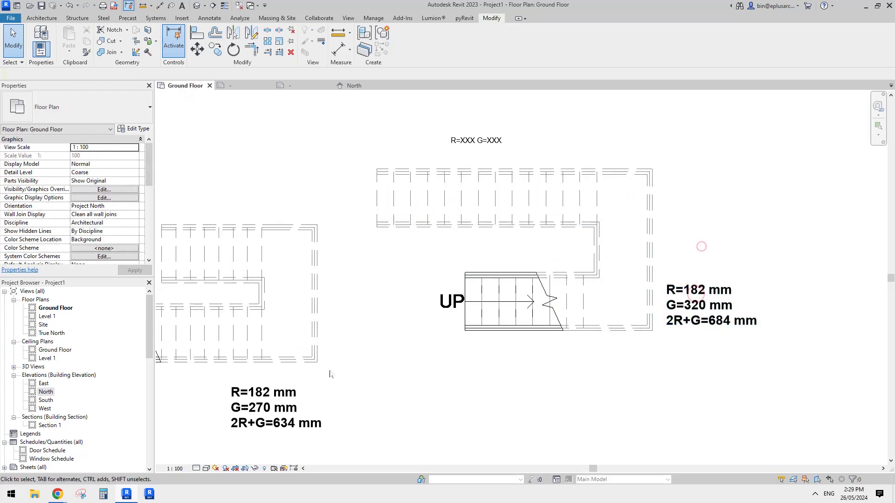
left_click(308, 401)
left_click(353, 398)
middle_click_drag(381, 389, 417, 386)
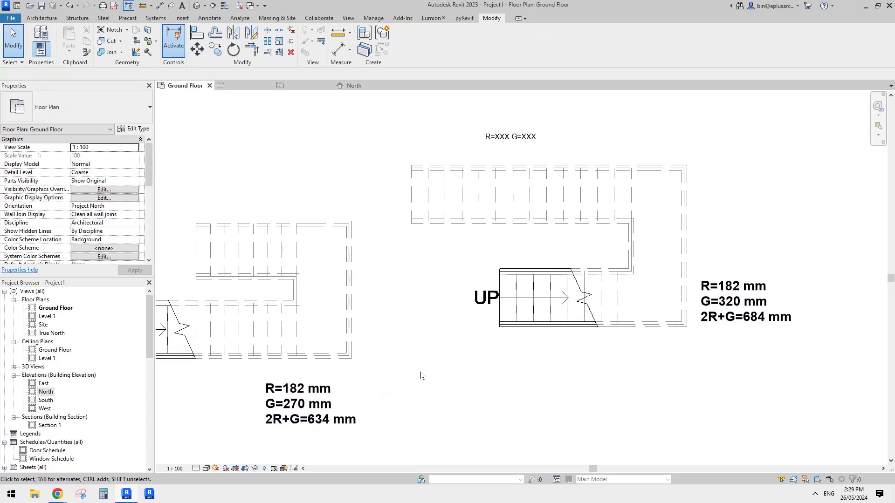
middle_click_drag(455, 357, 469, 381)
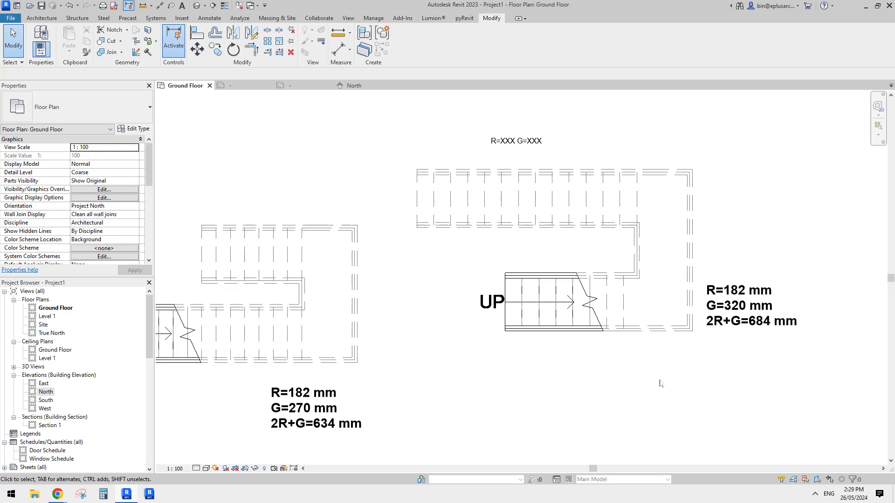
middle_click_drag(660, 383, 497, 369)
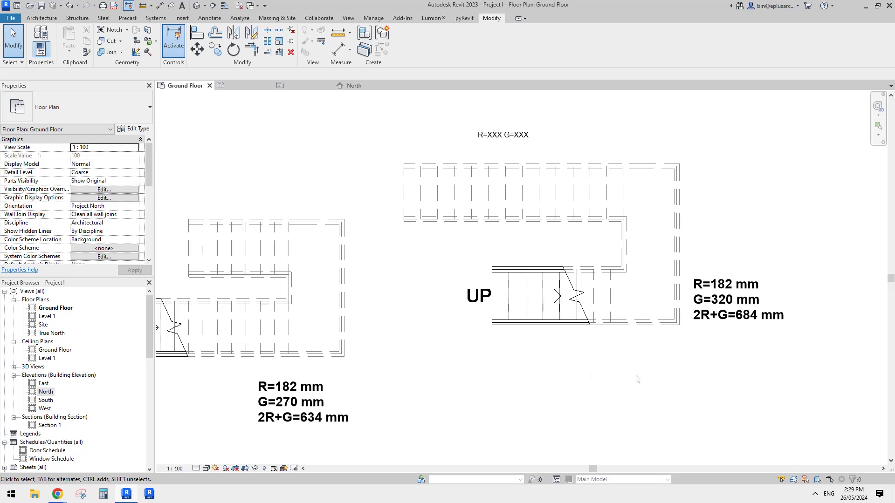
middle_click_drag(636, 377, 619, 382)
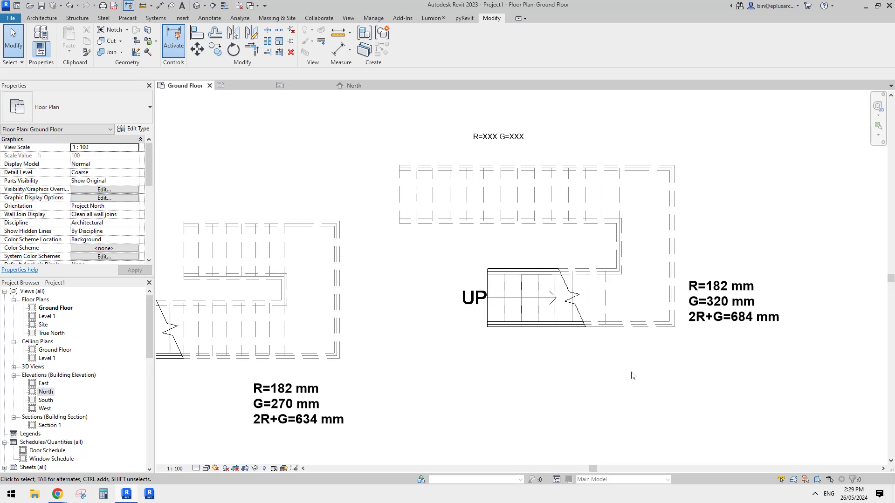
middle_click_drag(639, 379, 637, 379)
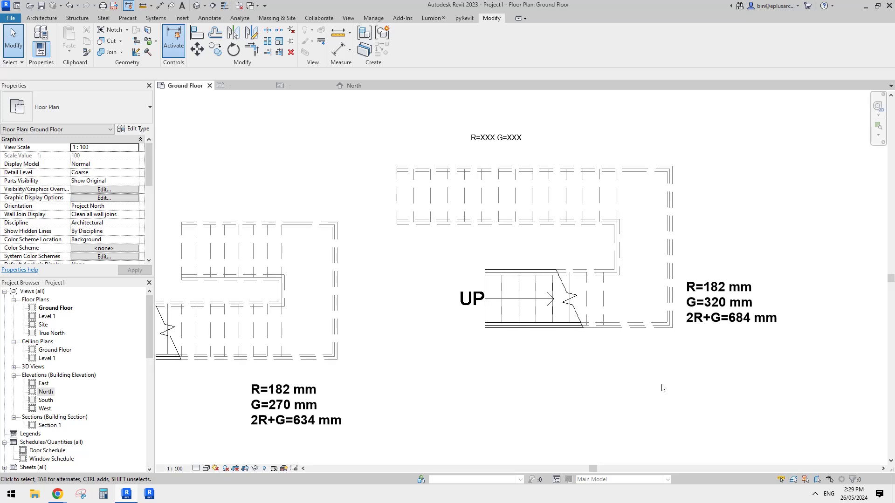
middle_click_drag(630, 369, 617, 371)
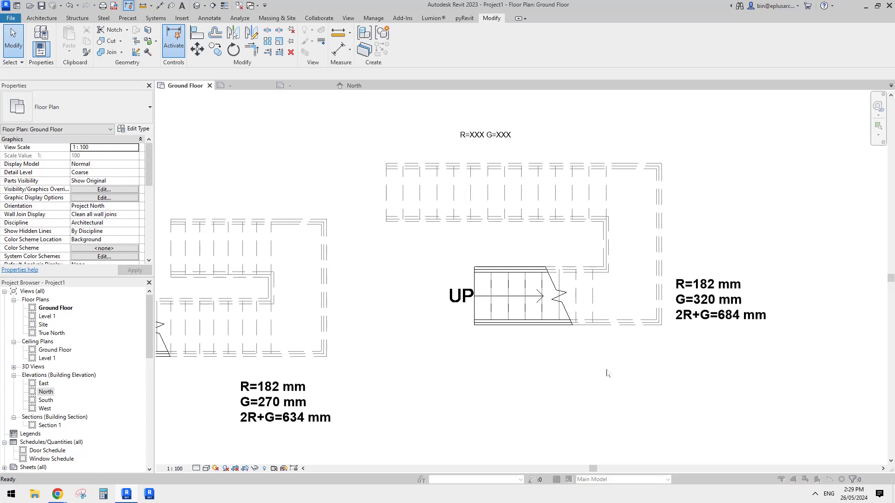